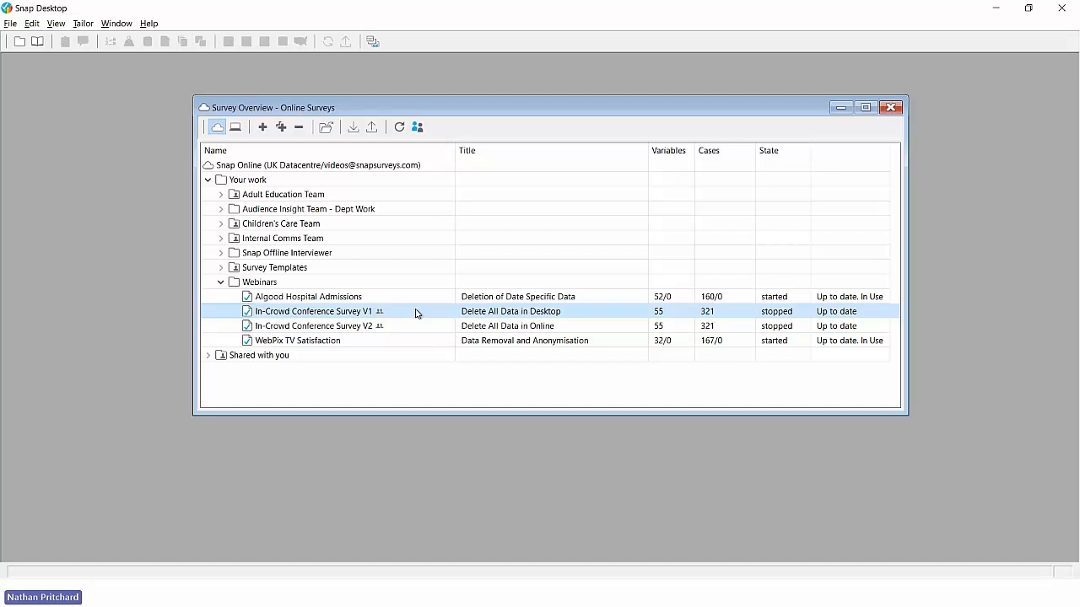
# Step: Delete only the raw response data of In-Crowd Conference Survey V1, leaving it at 0 cases
pyautogui.hotkey('alt', 'Tab')
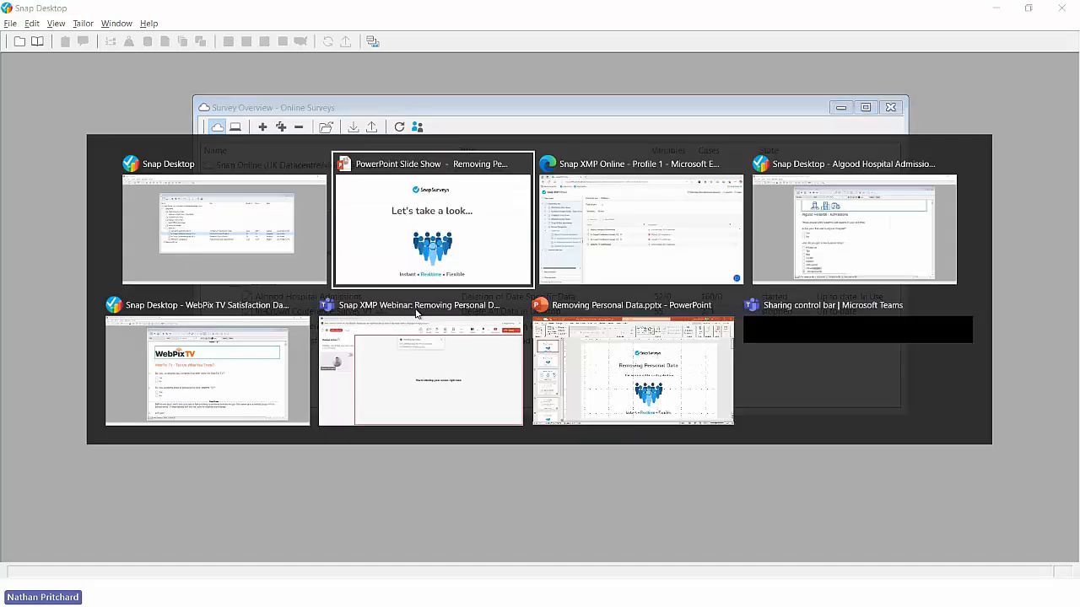
pyautogui.hotkey('alt', 'Tab')
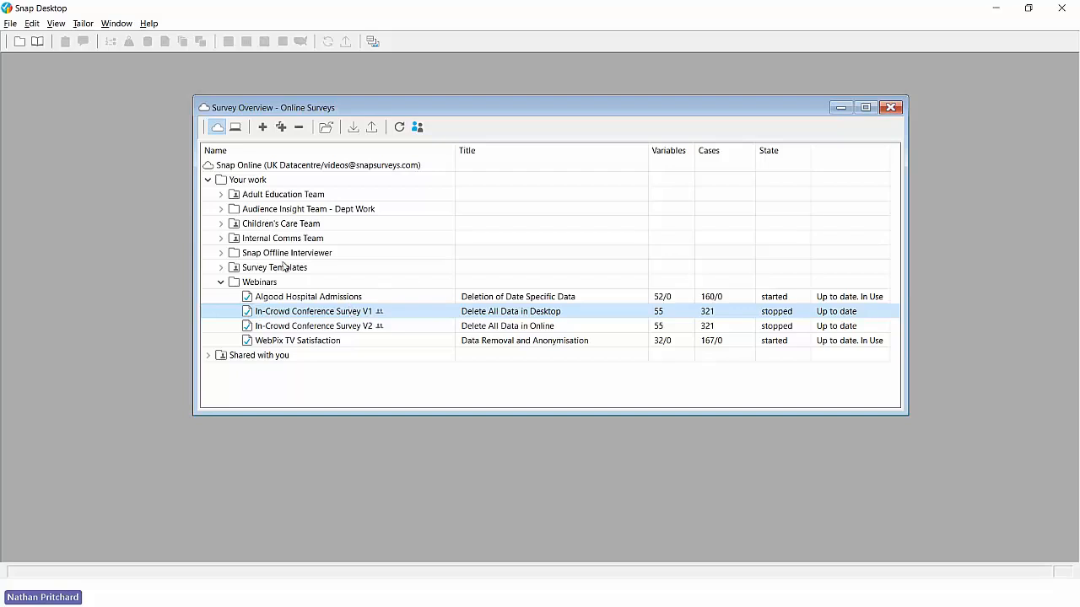
pyautogui.click(297, 127)
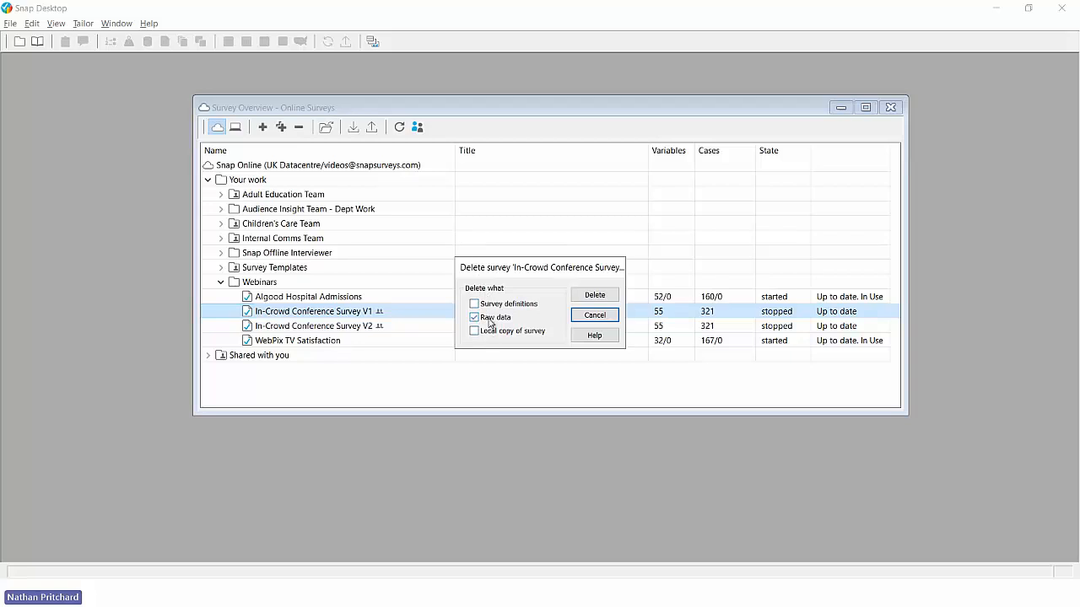
pyautogui.click(594, 297)
pyautogui.click(591, 349)
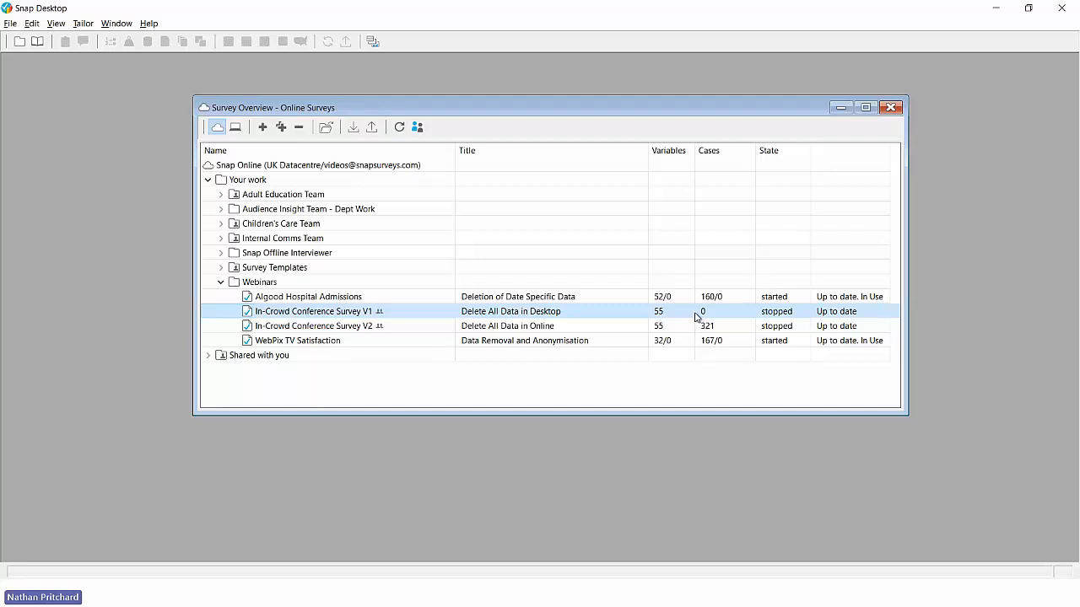
pyautogui.hotkey('alt', 'Tab')
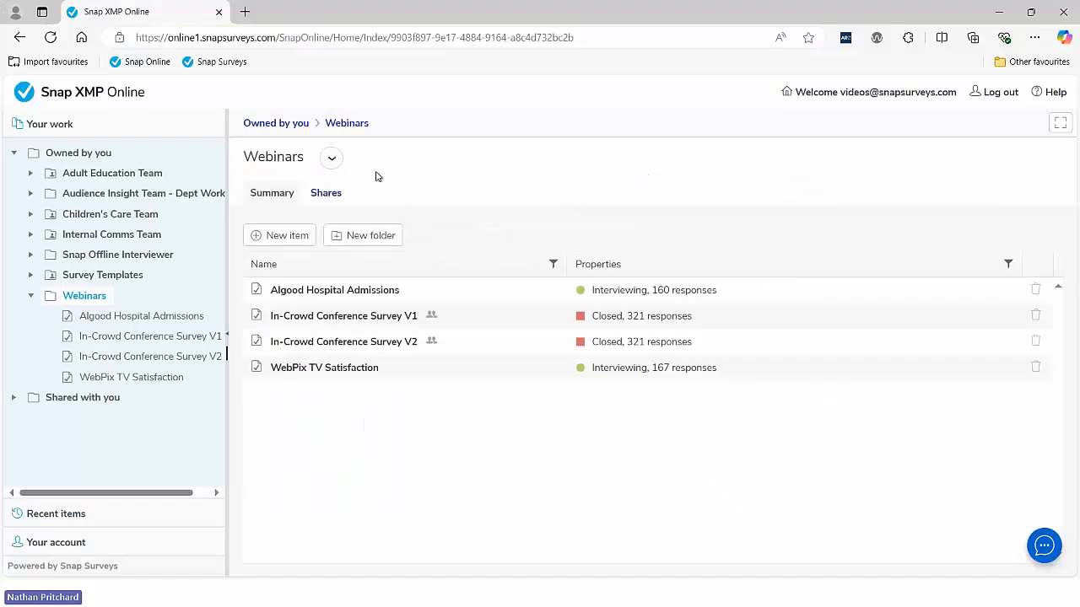
# Step: Delete all 321 V2 responses from its Collect > Responses page and go back to Owned by you
pyautogui.click(53, 38)
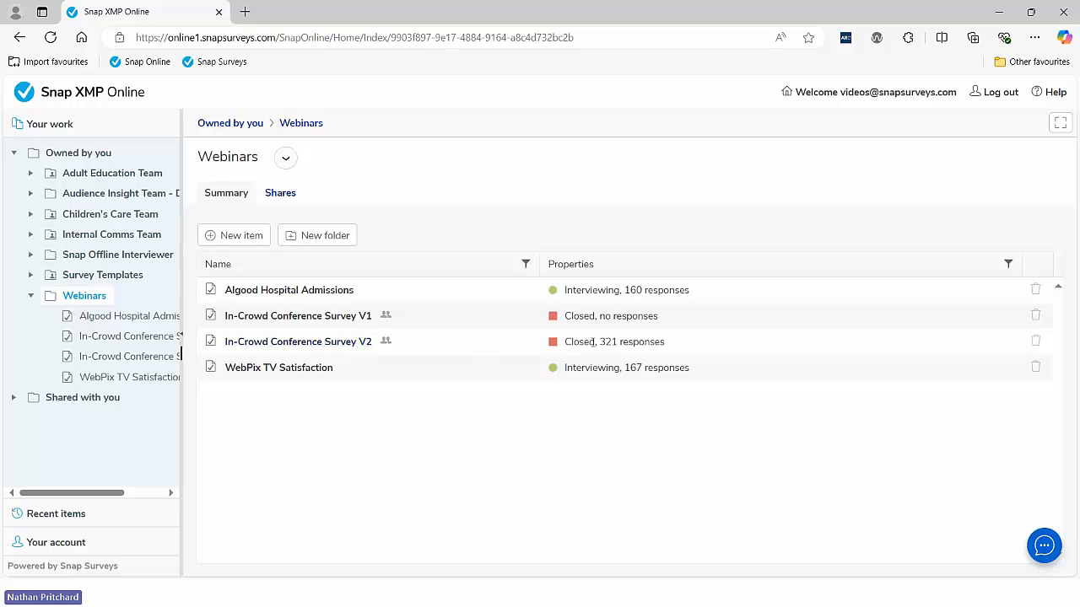
pyautogui.click(353, 342)
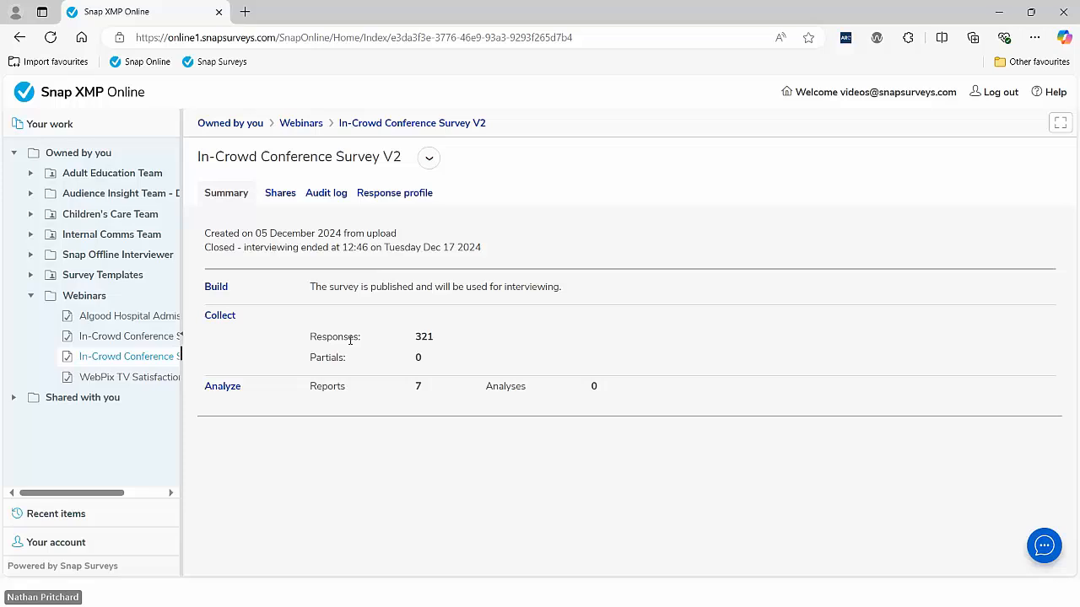
pyautogui.click(228, 317)
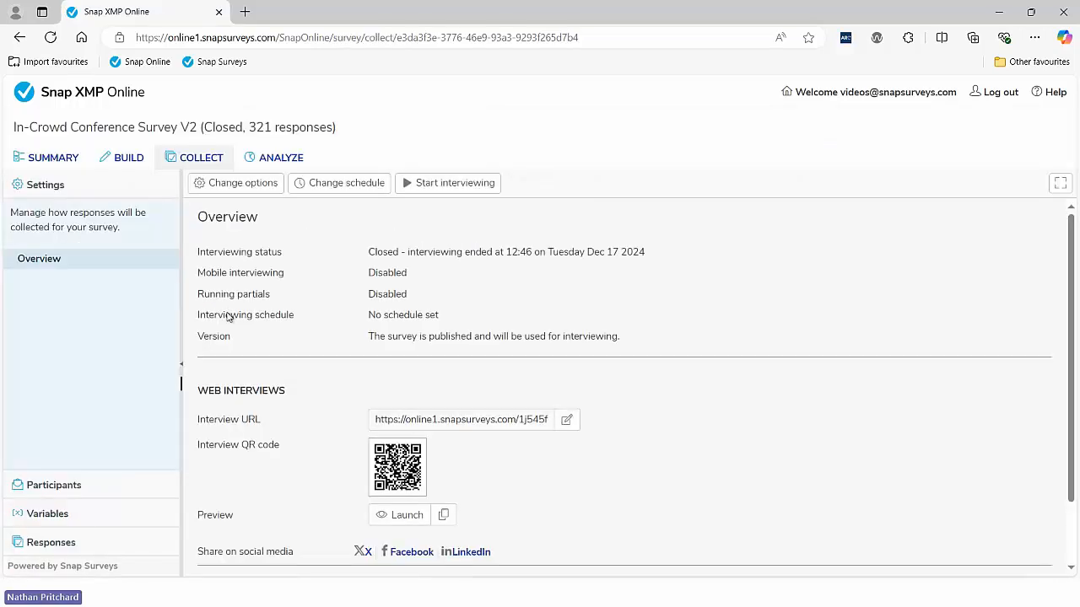
pyautogui.click(65, 542)
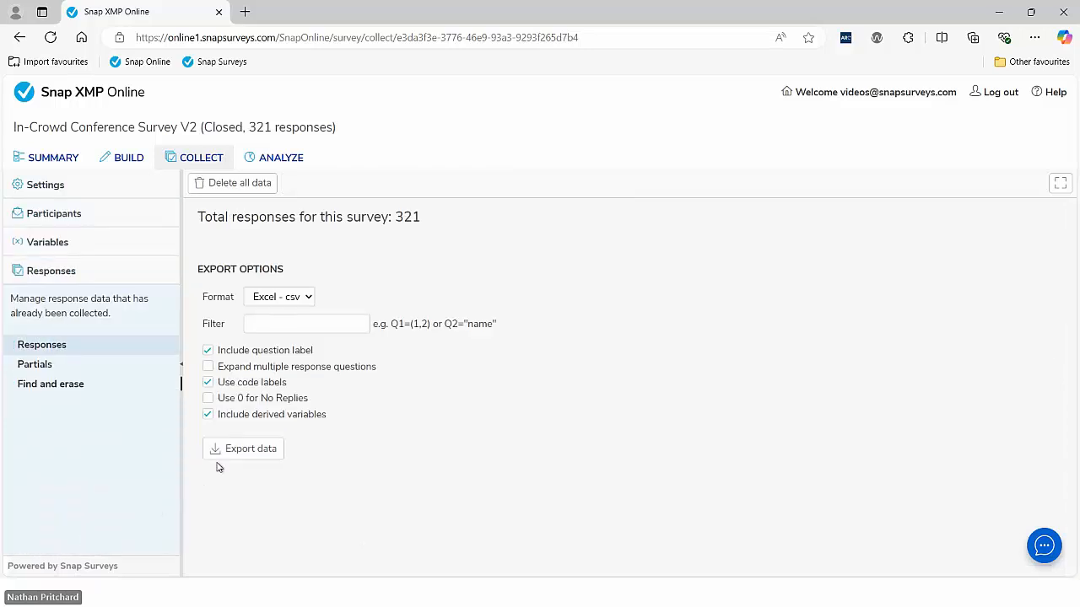
pyautogui.click(257, 185)
pyautogui.click(586, 241)
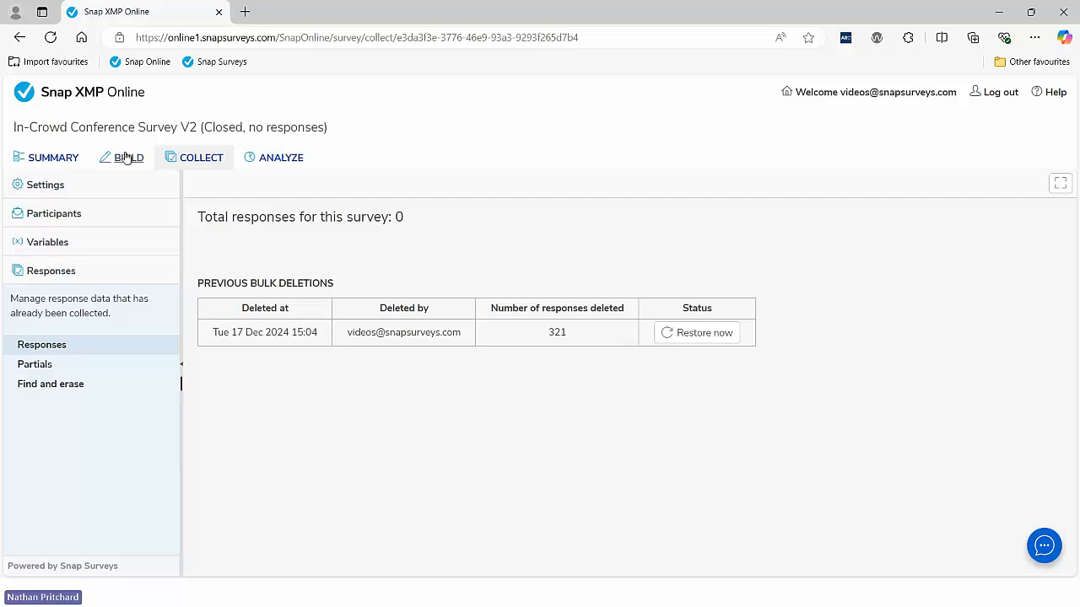
pyautogui.click(95, 99)
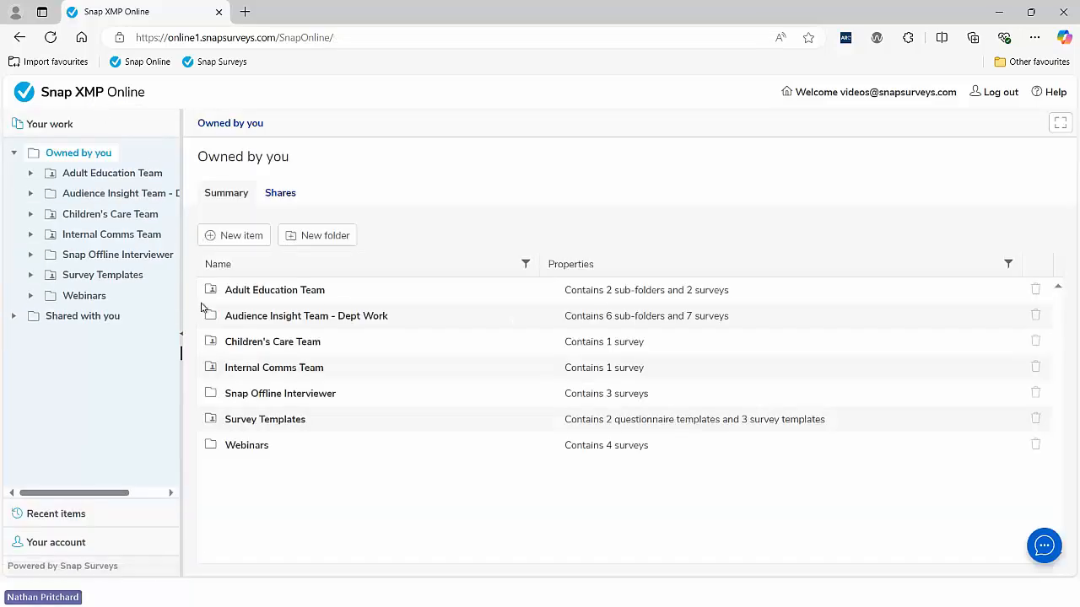
# Step: Restore V1's 321 deleted responses from Webinars > In-Crowd Conference Survey V1 > Collect > Responses
pyautogui.click(234, 448)
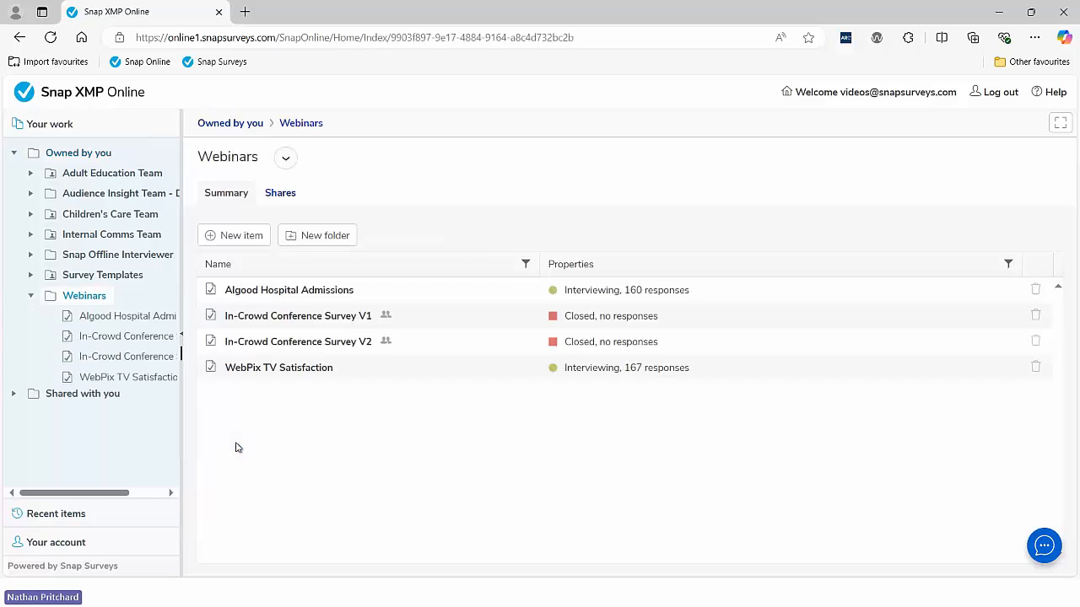
pyautogui.click(341, 322)
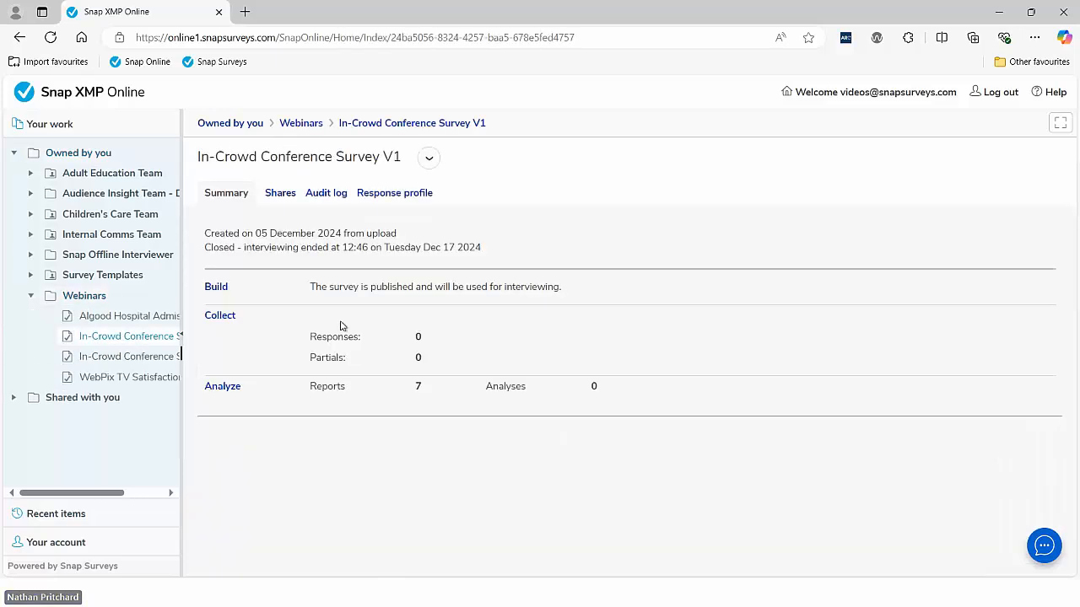
pyautogui.click(211, 318)
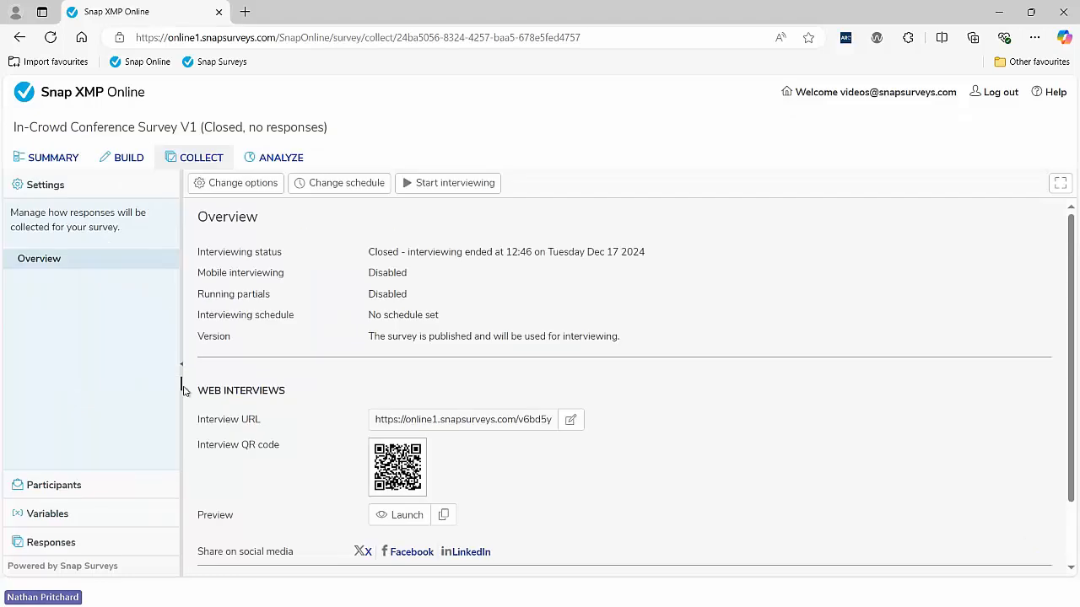
pyautogui.click(64, 542)
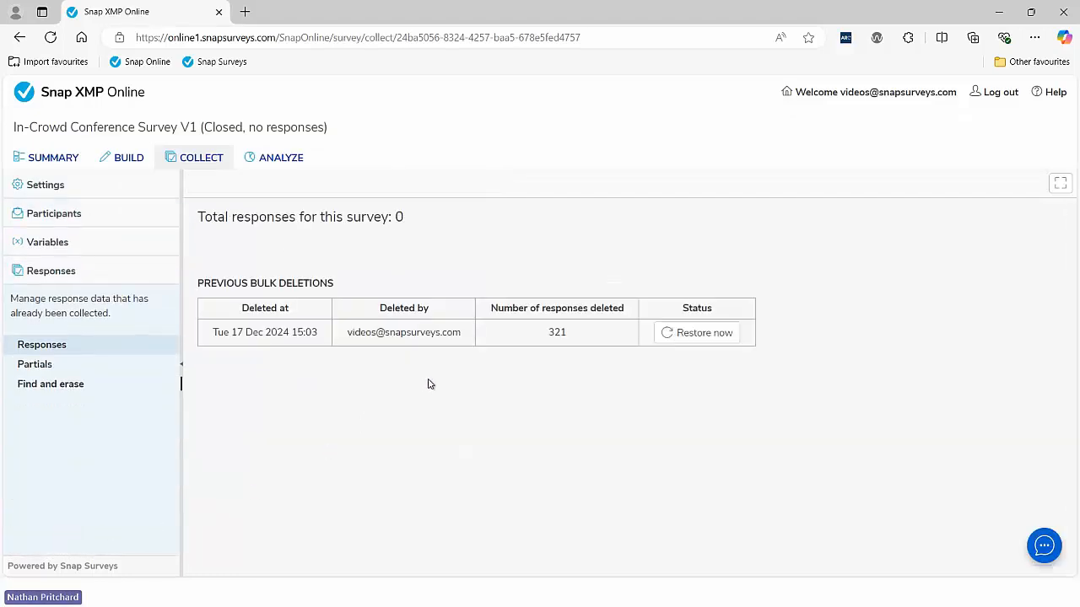
pyautogui.click(703, 338)
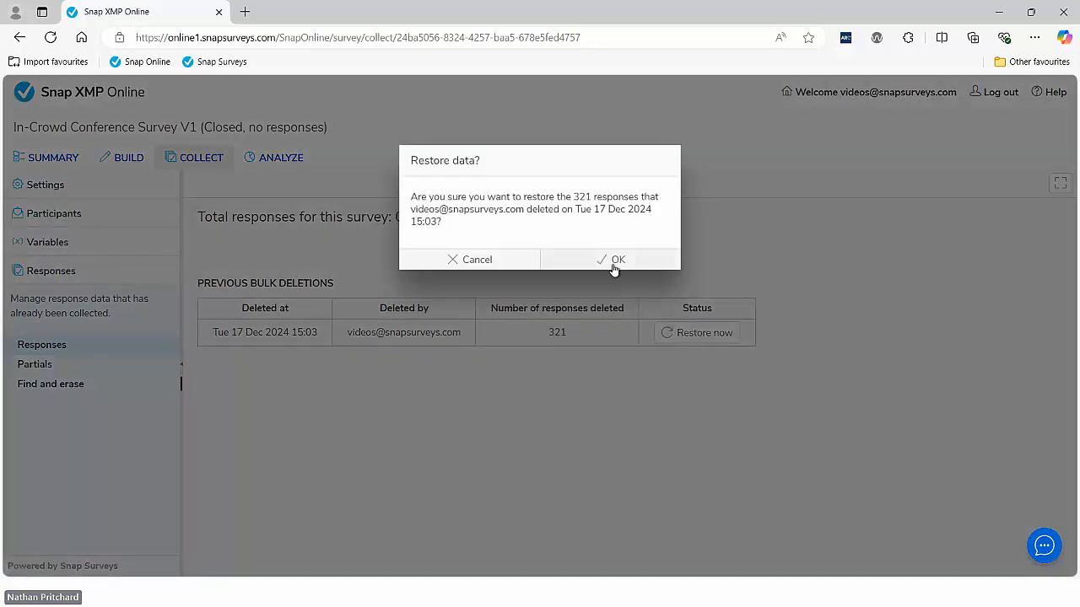
pyautogui.click(614, 265)
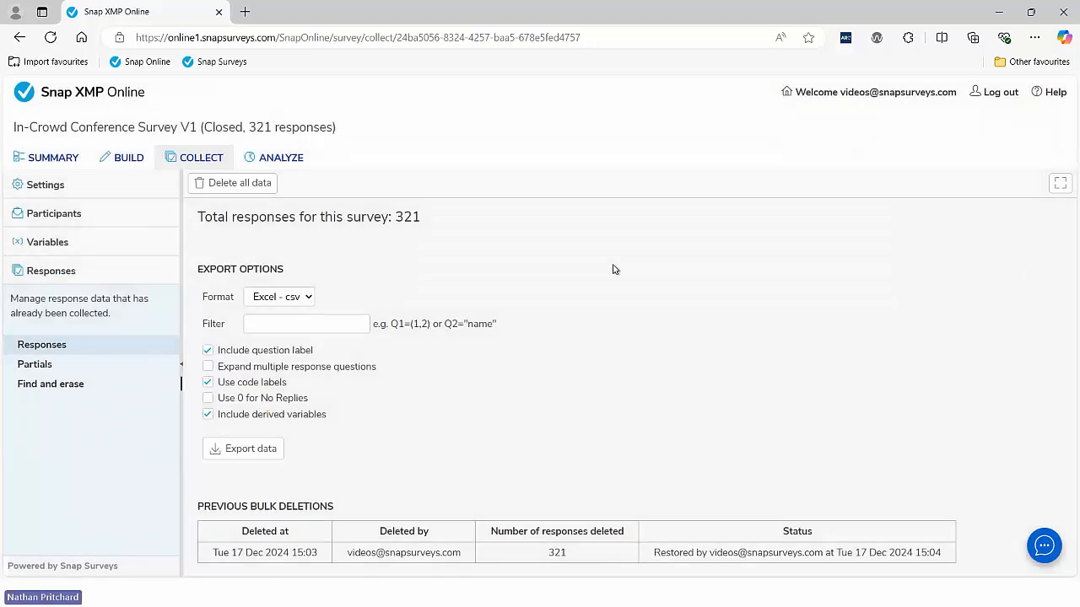
pyautogui.hotkey('alt', 'Tab')
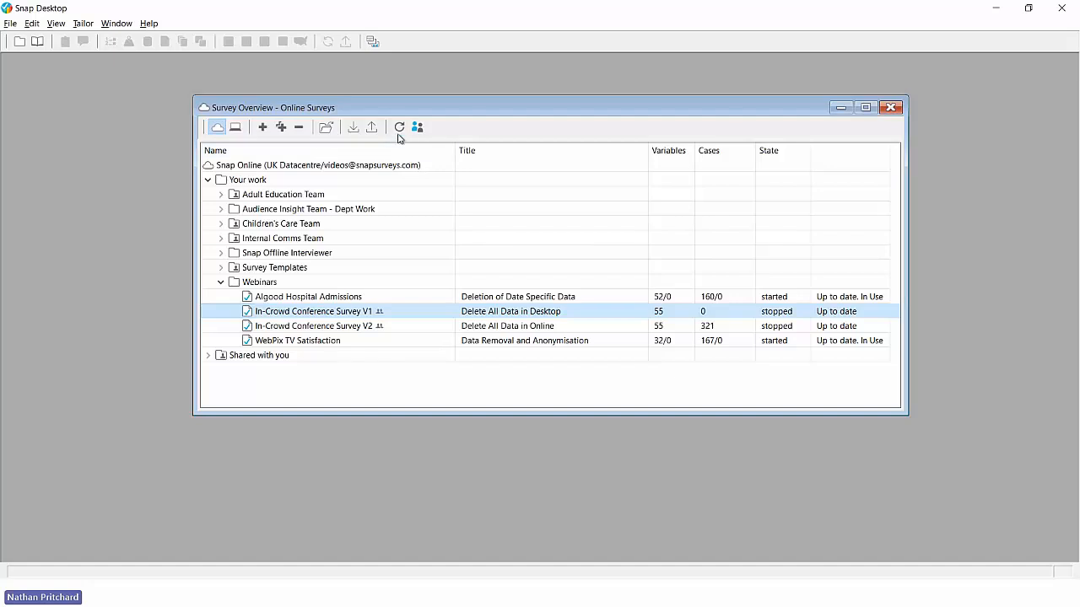
# Step: Refresh the online survey overview so V1 shows 321/0 cases, then open V1 in Design Mode
pyautogui.click(399, 128)
pyautogui.doubleClick(629, 313)
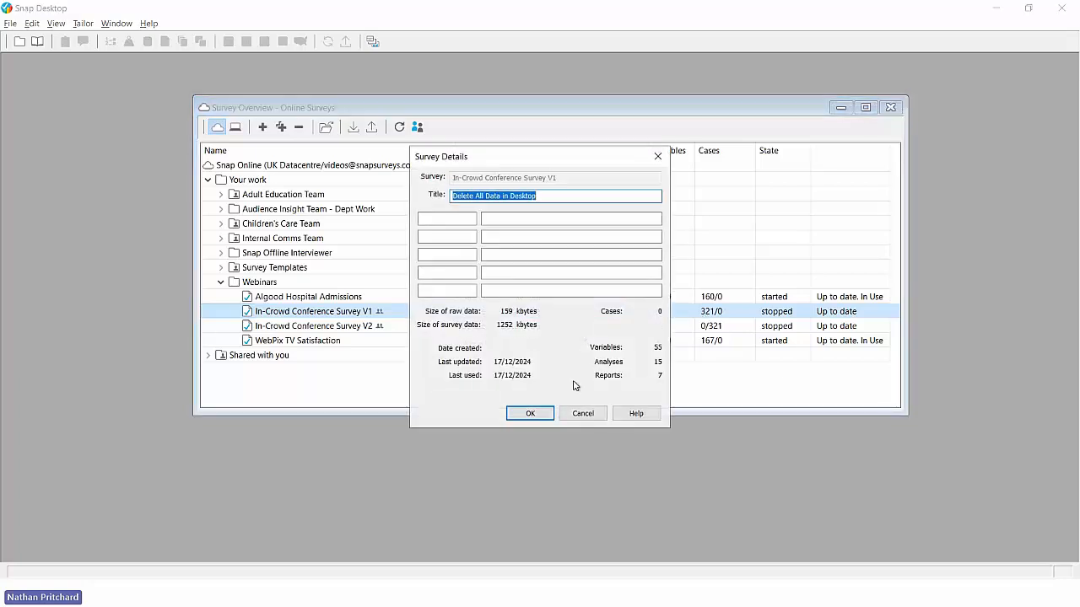
pyautogui.click(530, 412)
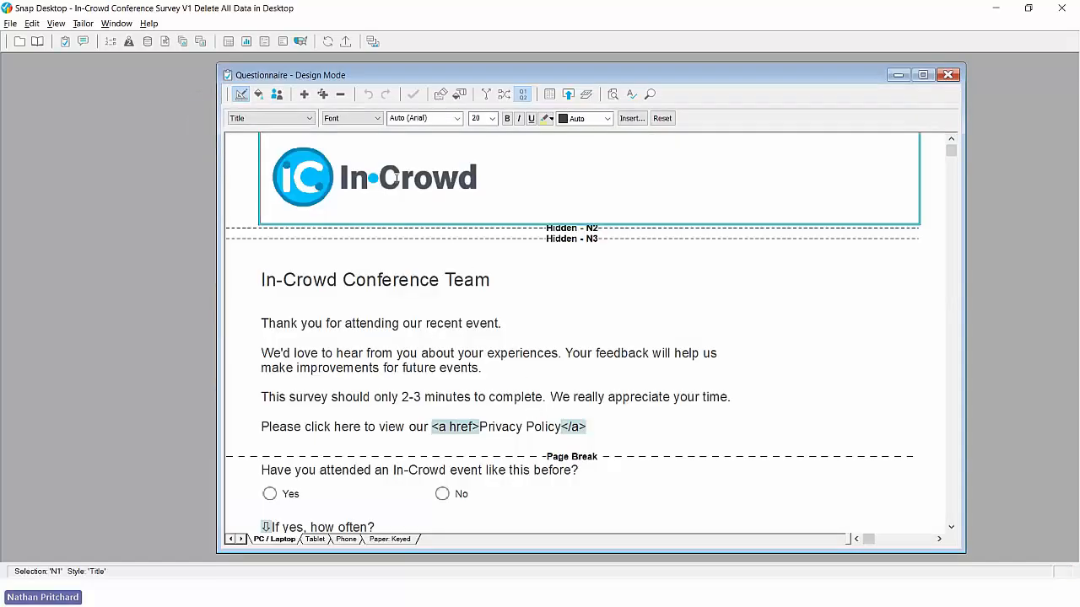
# Step: Browse V1's case data to confirm the deleted cases are empty, then close it to Survey Overview
pyautogui.click(83, 42)
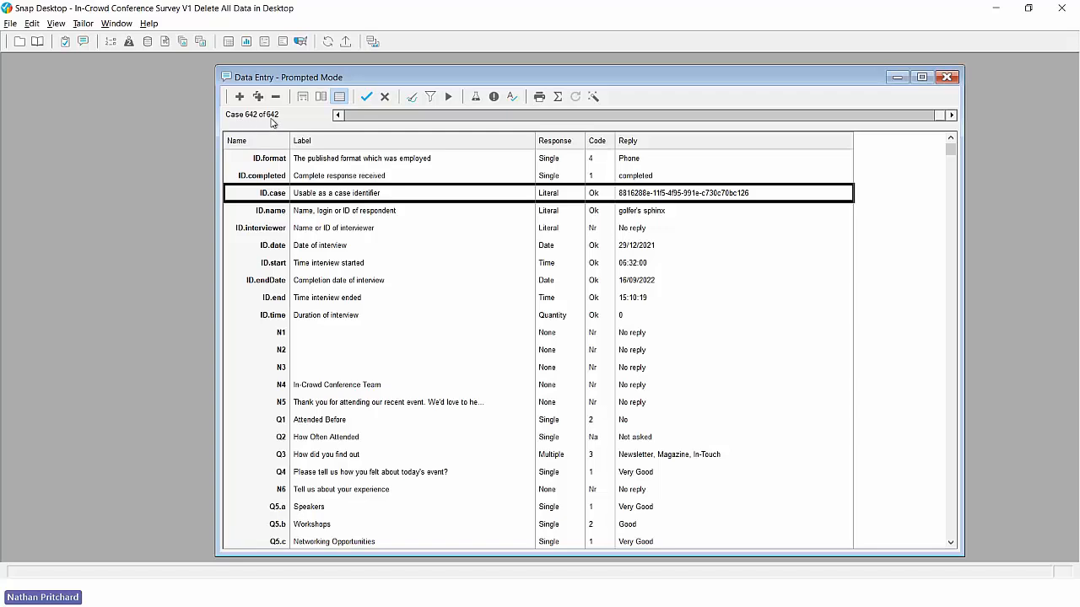
pyautogui.click(951, 116)
pyautogui.moveTo(952, 116); pyautogui.dragTo(952, 116)
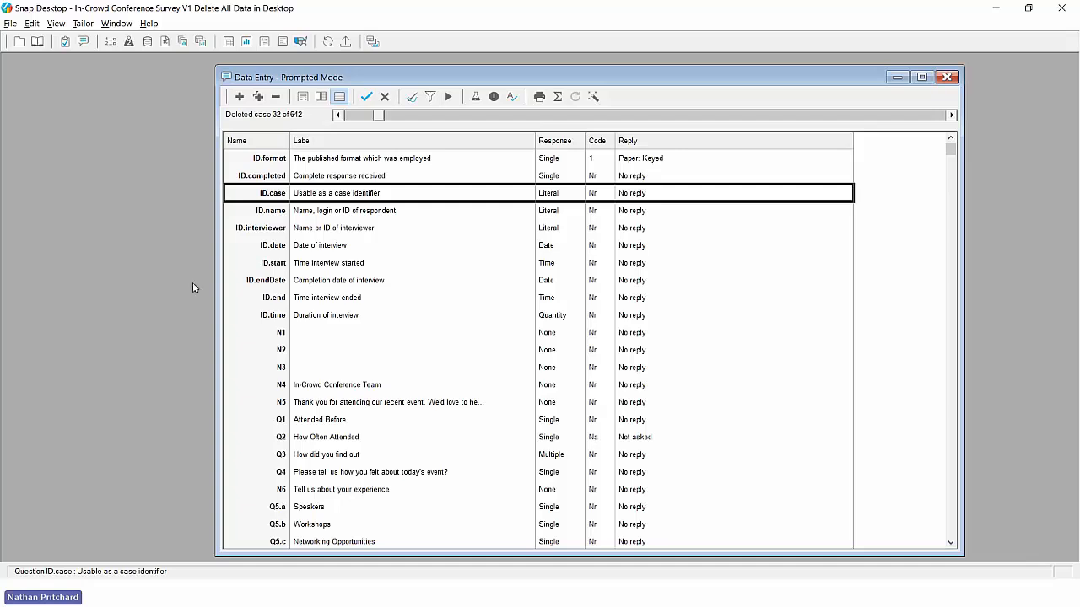
pyautogui.click(17, 42)
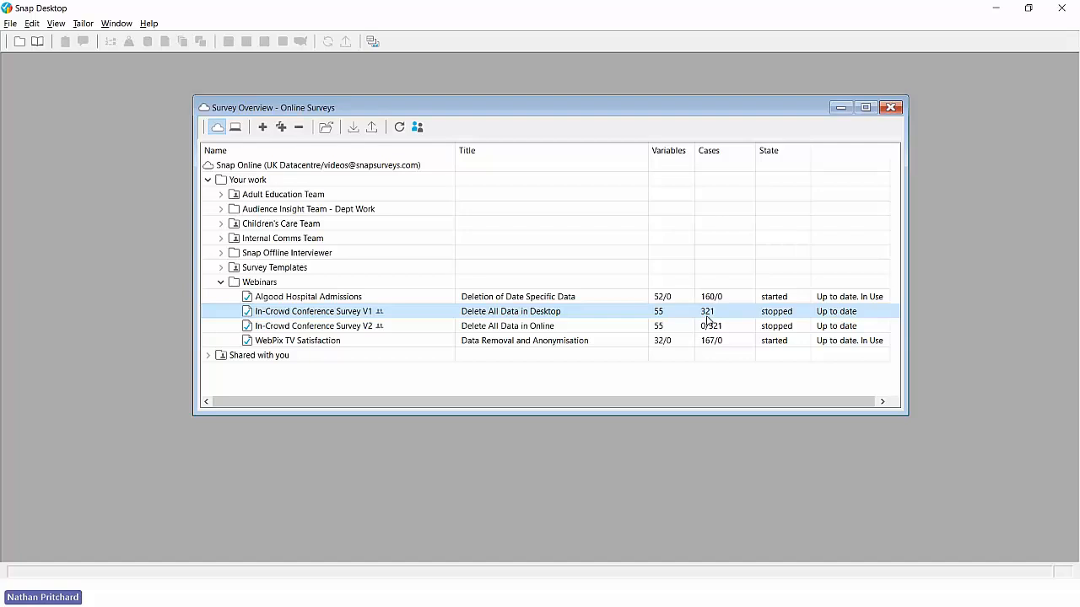
pyautogui.hotkey('alt', 'Tab')
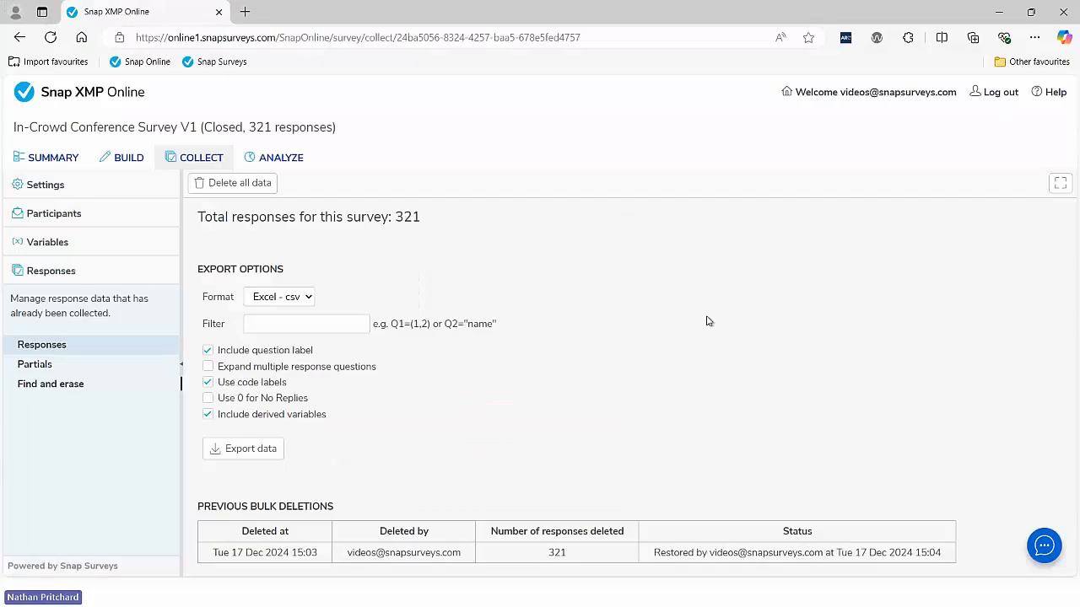
# Step: Review In-Crowd Conference Survey V2's responses page and its previous deletions
pyautogui.click(119, 95)
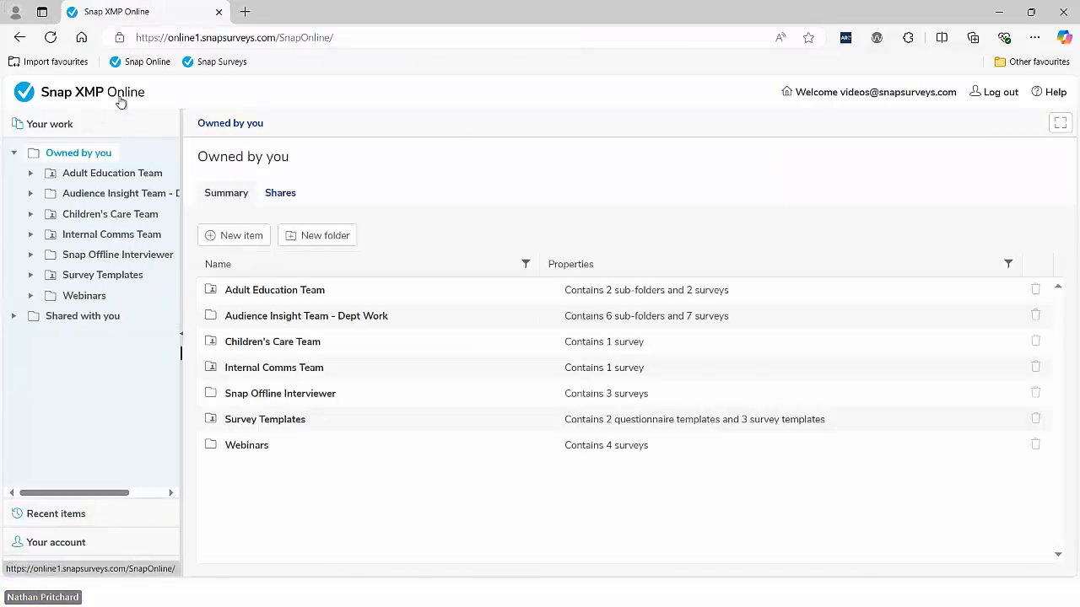
pyautogui.click(266, 448)
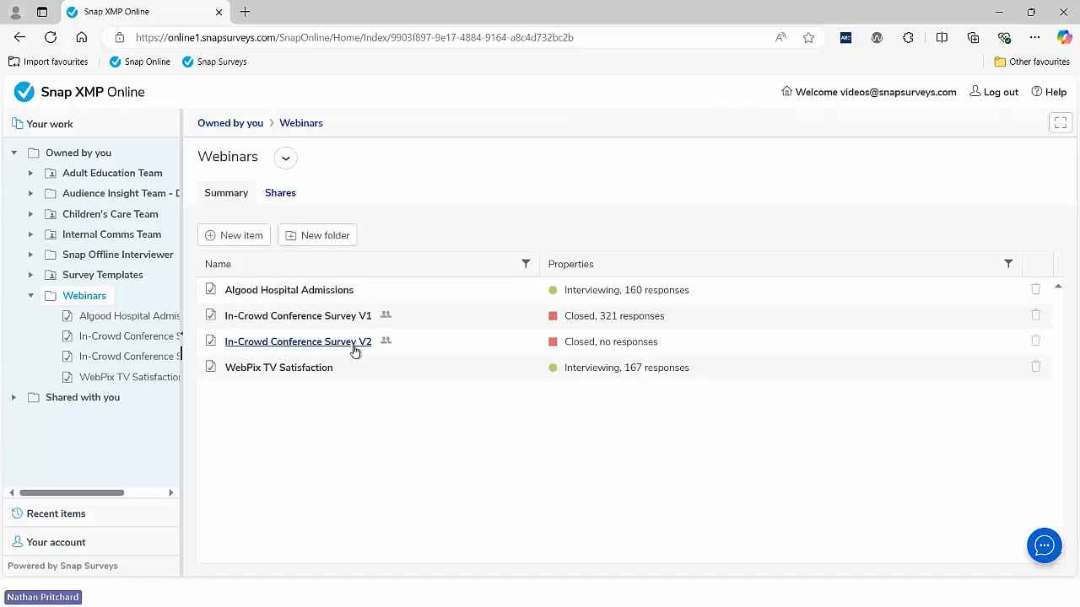
pyautogui.click(352, 346)
pyautogui.click(231, 317)
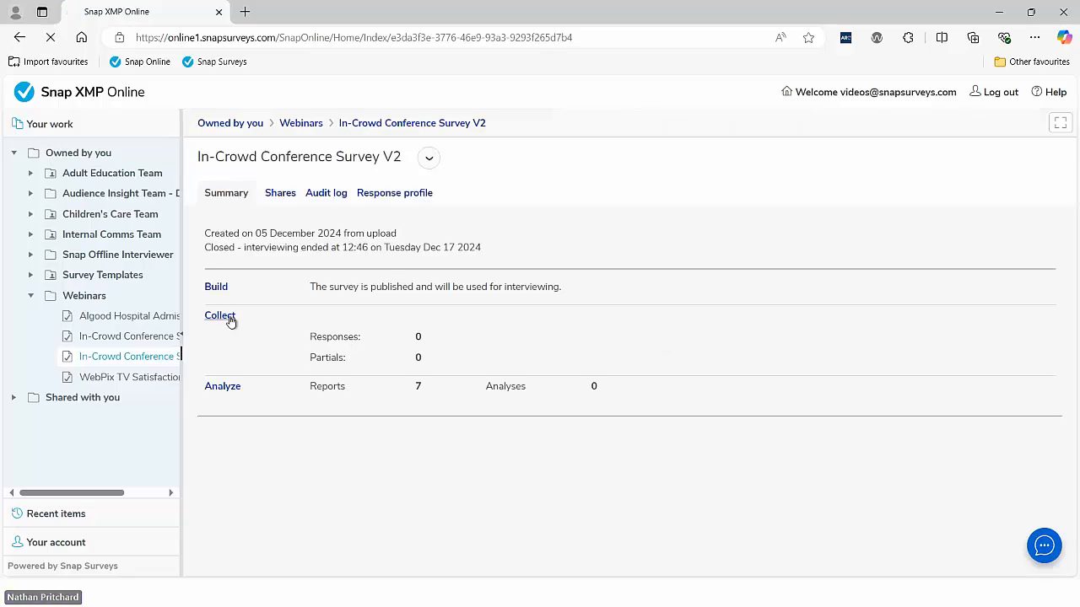
pyautogui.click(74, 544)
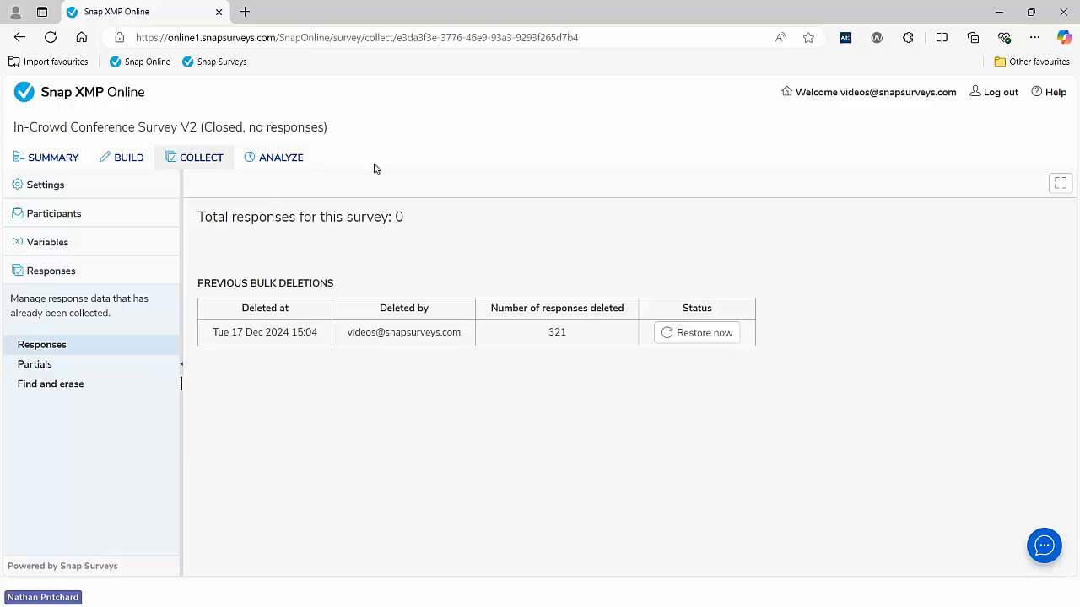
# Step: Go back to the Webinars folder listing its four surveys
pyautogui.click(110, 93)
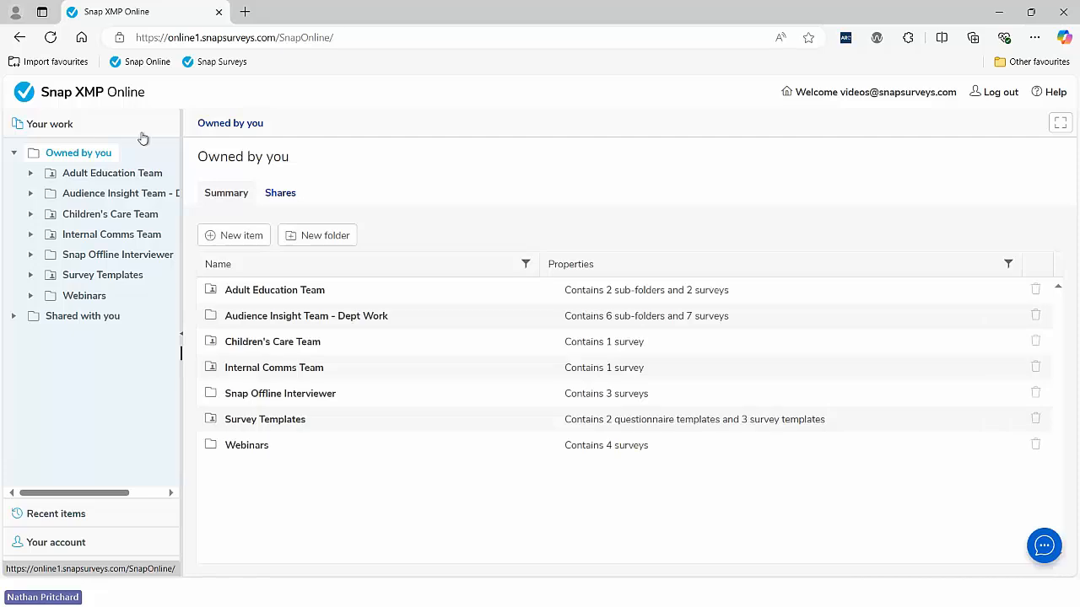
pyautogui.click(260, 446)
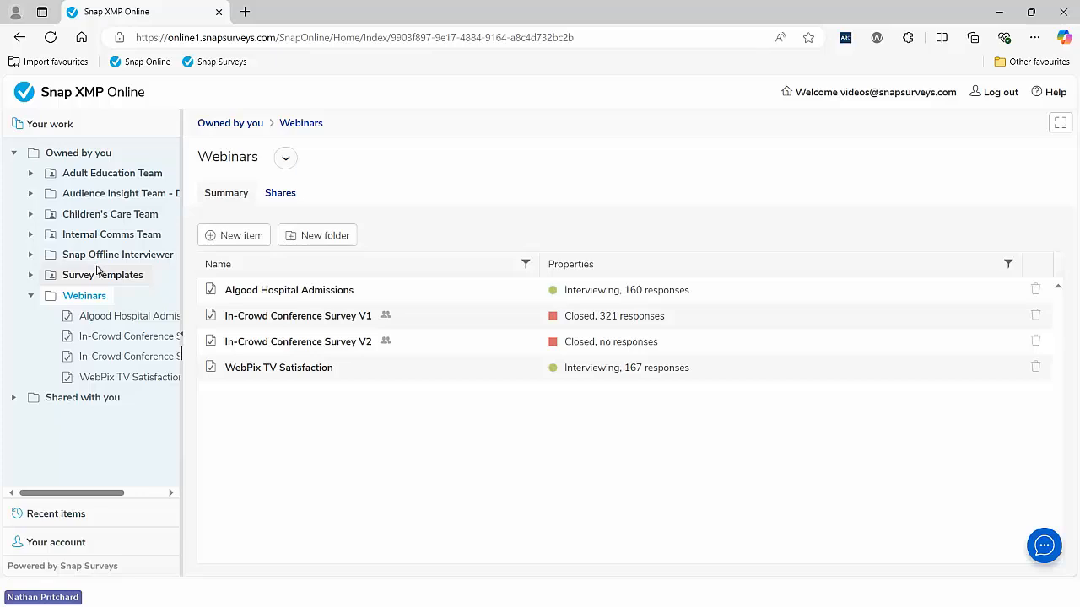
pyautogui.hotkey('alt', 'Tab')
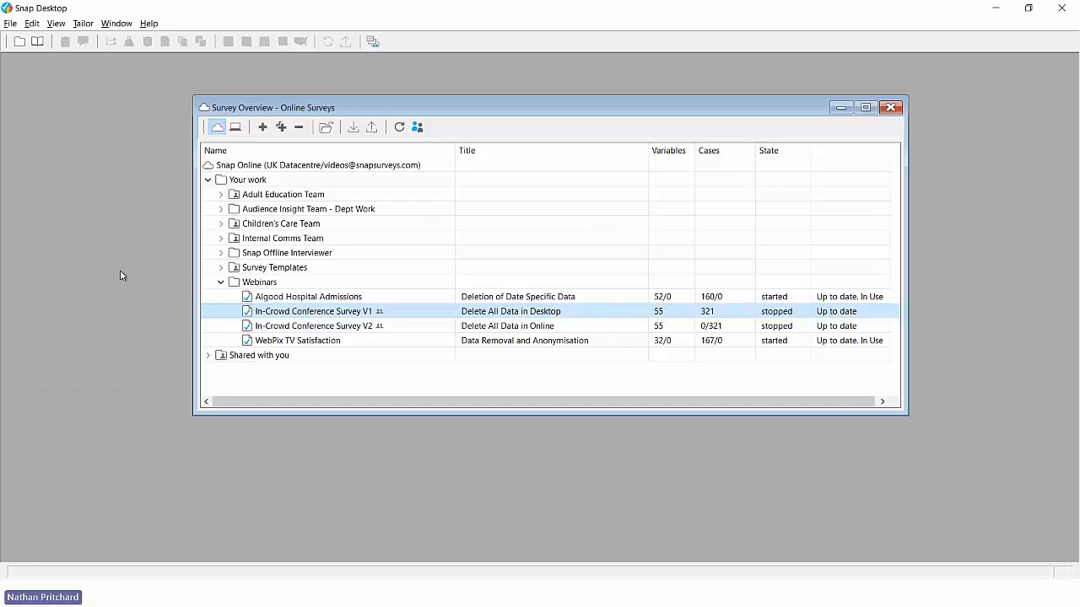
# Step: Look over the offline surveys, then open and cancel V1's Archive dialog, leaving it unarchived
pyautogui.click(237, 133)
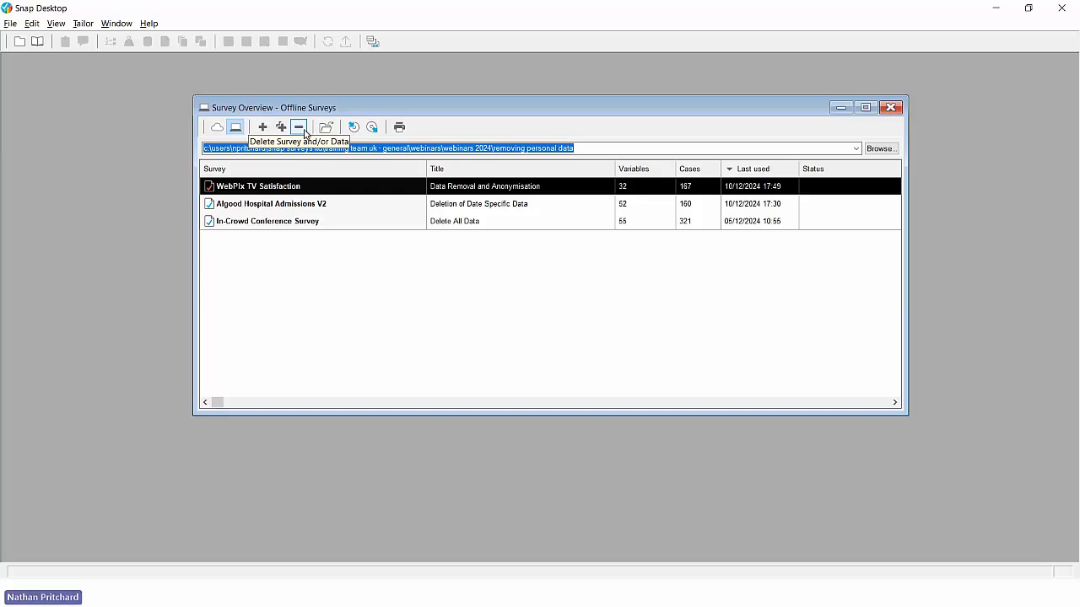
pyautogui.click(217, 128)
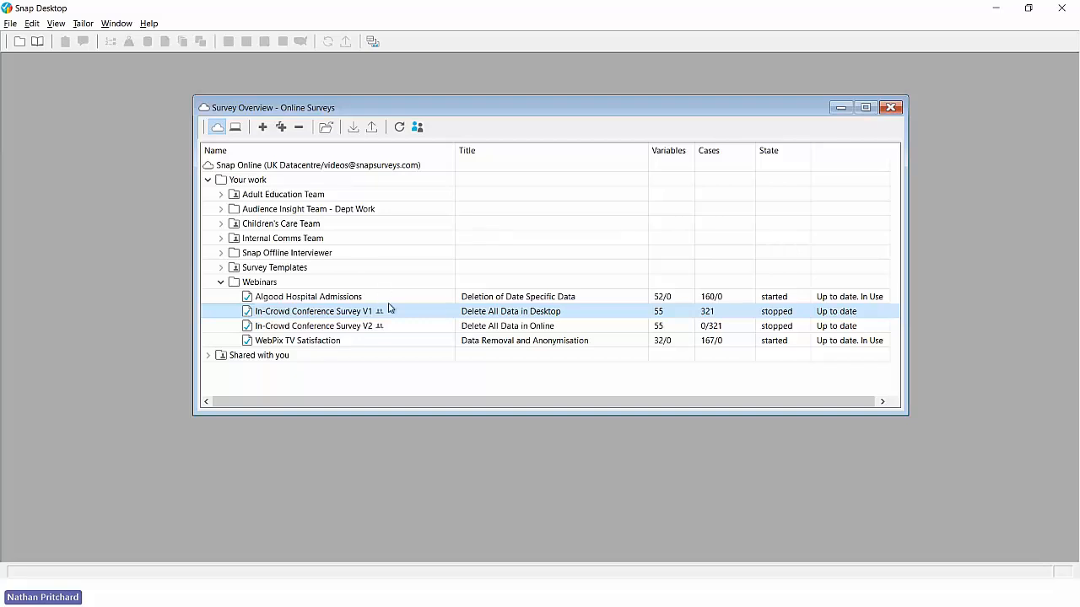
pyautogui.rightClick(392, 313)
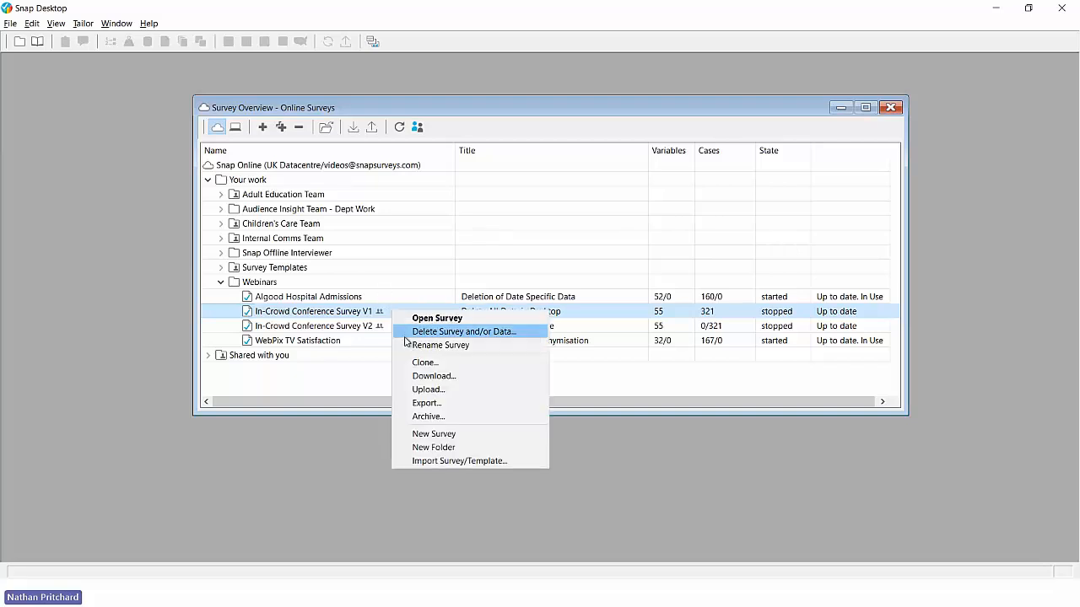
pyautogui.click(427, 417)
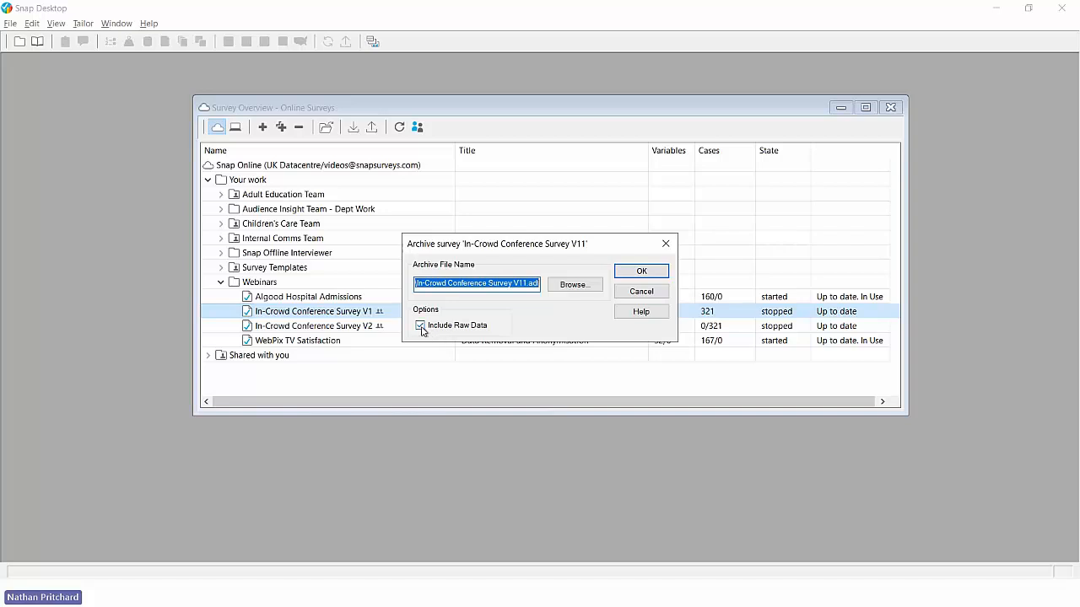
pyautogui.click(641, 291)
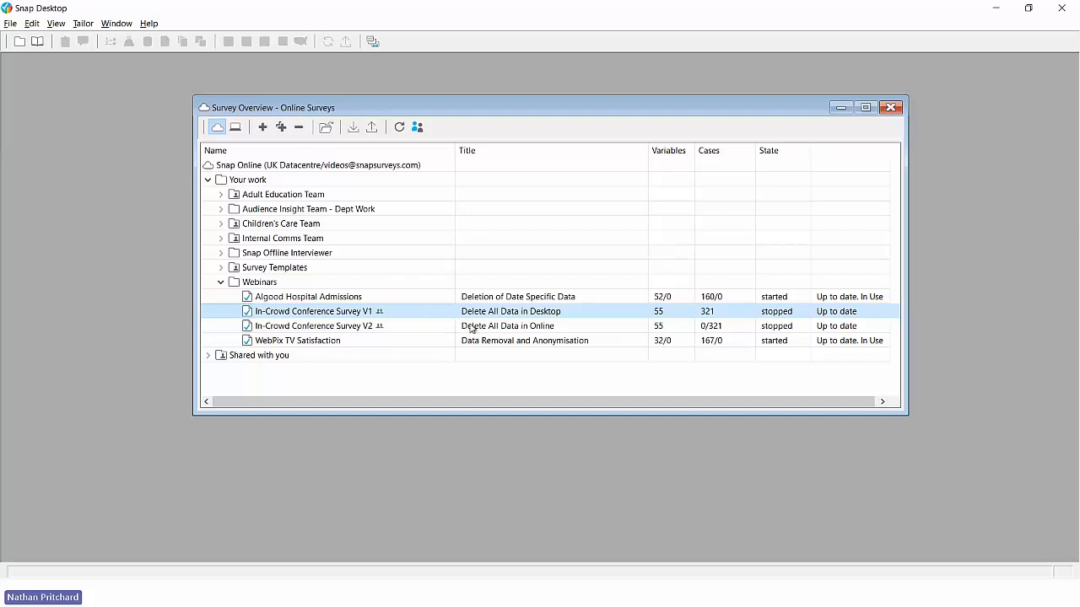
pyautogui.hotkey('alt', 'Tab')
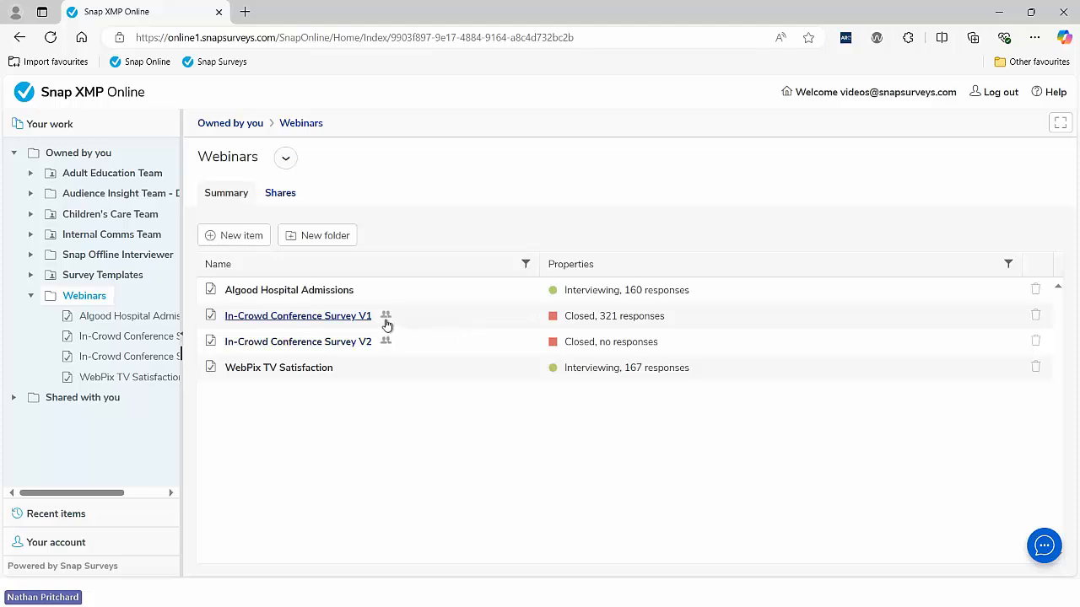
# Step: Show V1's Shares page listing two users with Analyst plus data download and Researcher permissions
pyautogui.click(340, 317)
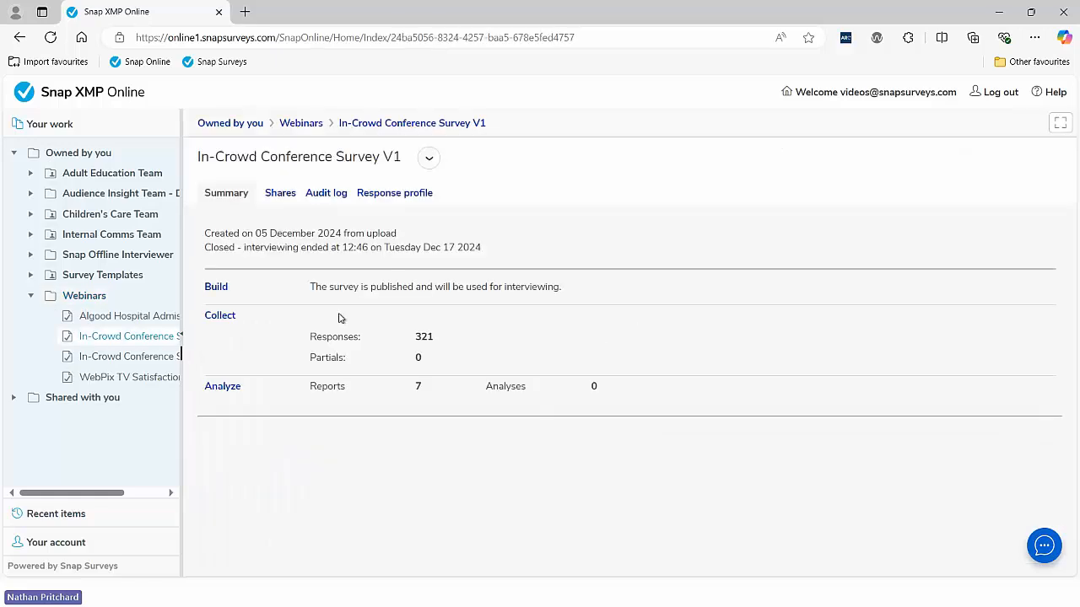
pyautogui.click(277, 194)
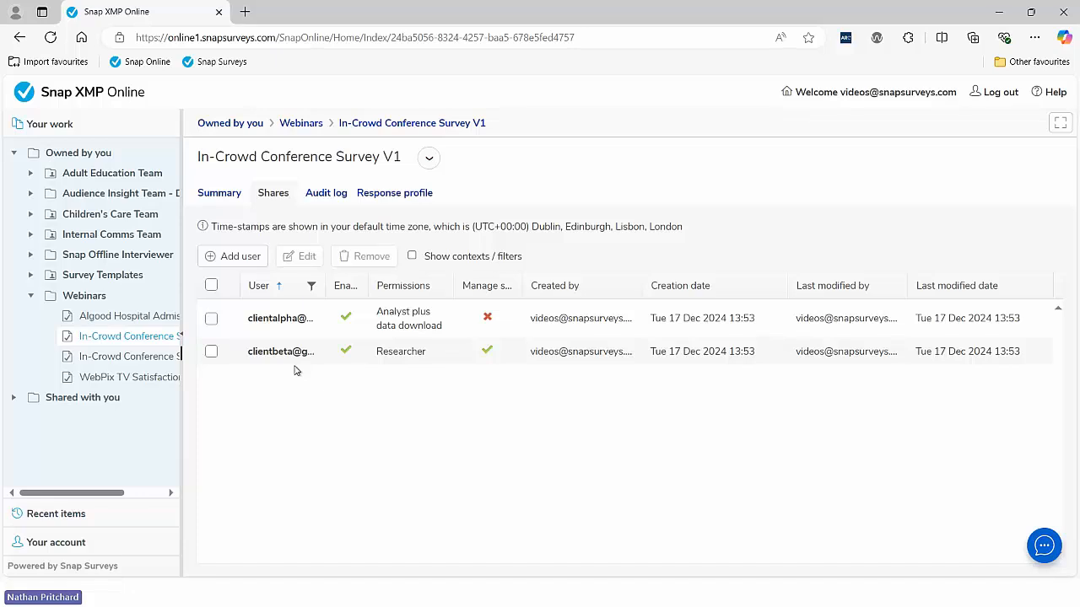
pyautogui.hotkey('alt', 'Tab')
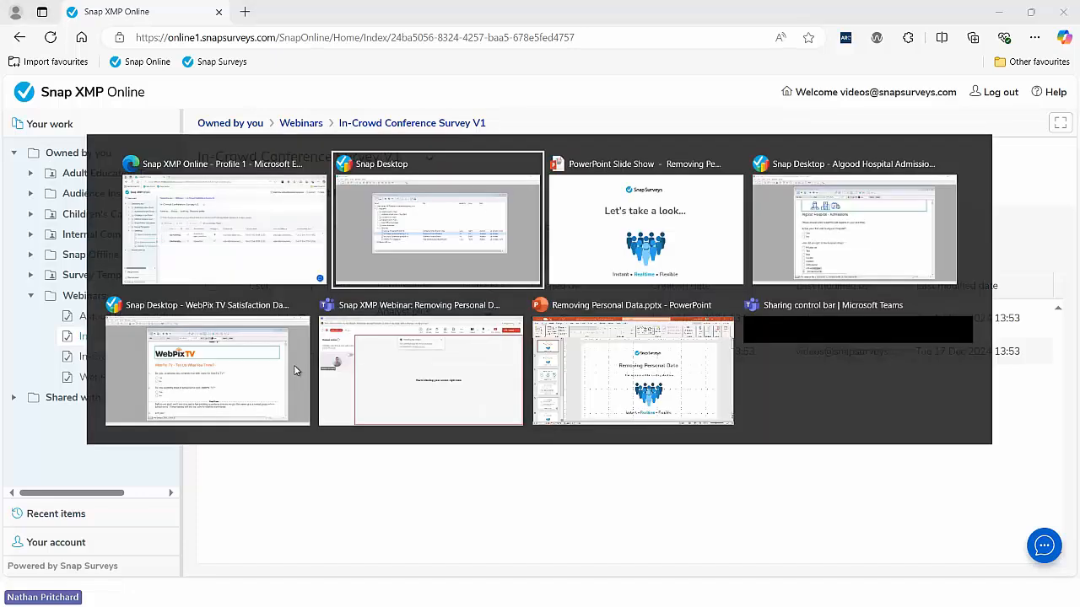
# Step: Switch to the Snap Desktop window with the Algood Hospital Admissions questionnaire in Design Mode
pyautogui.hotkey('alt', 'Tab')
pyautogui.hotkey('alt', 'Tab')
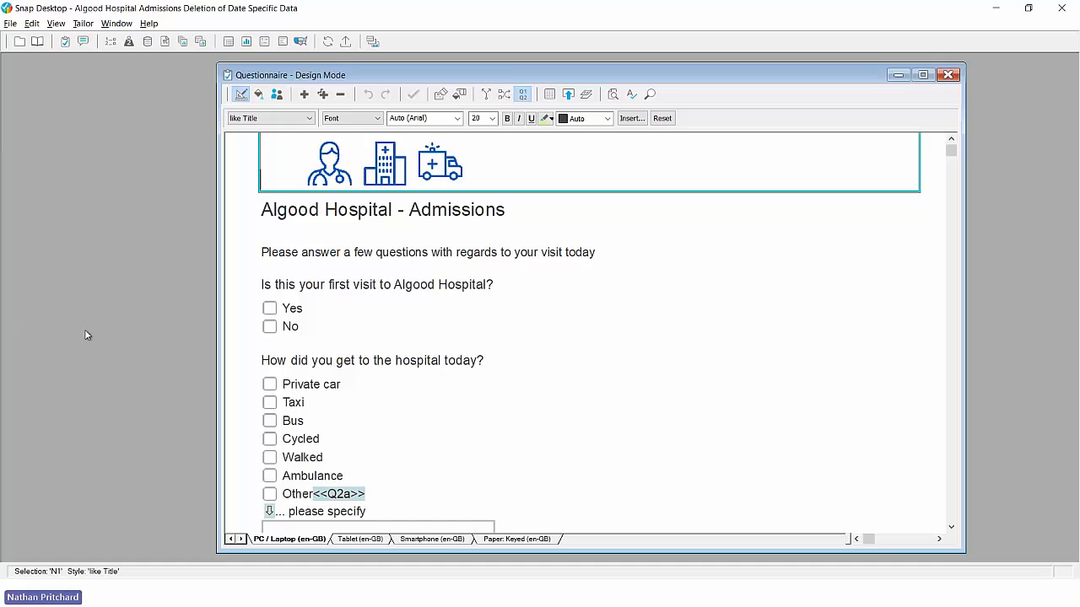
# Step: Open the Algood Hospital case data and step through five cases checking the ID.date interview date
pyautogui.click(83, 41)
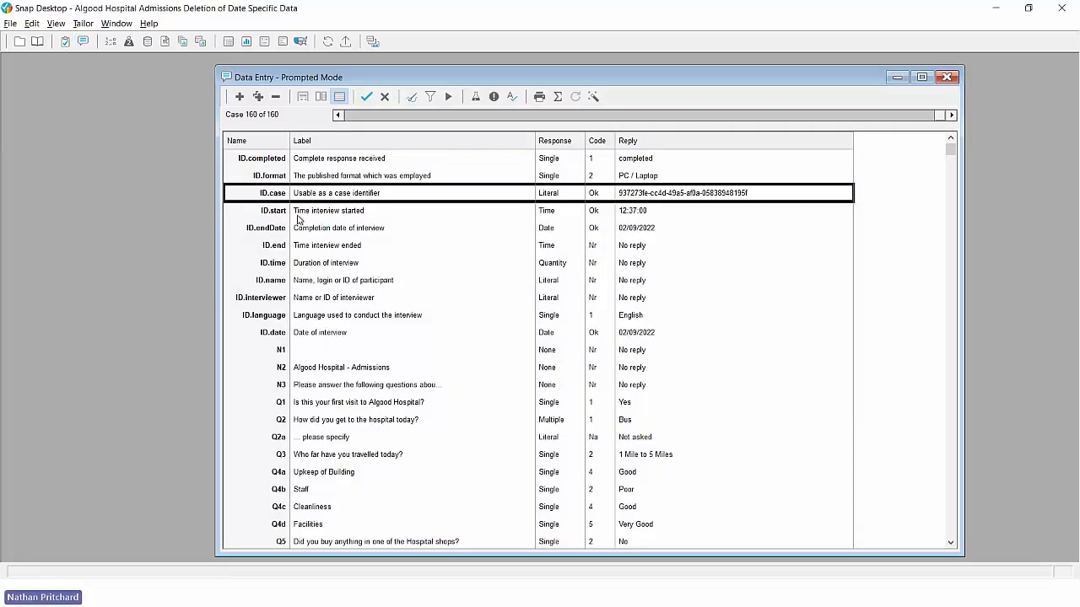
pyautogui.click(386, 333)
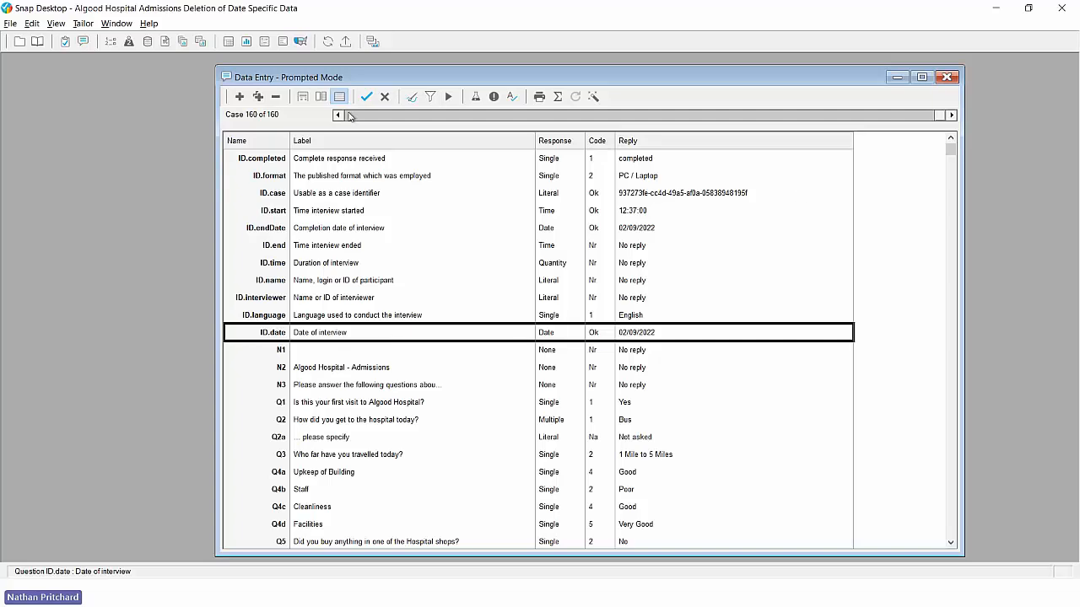
pyautogui.click(952, 115)
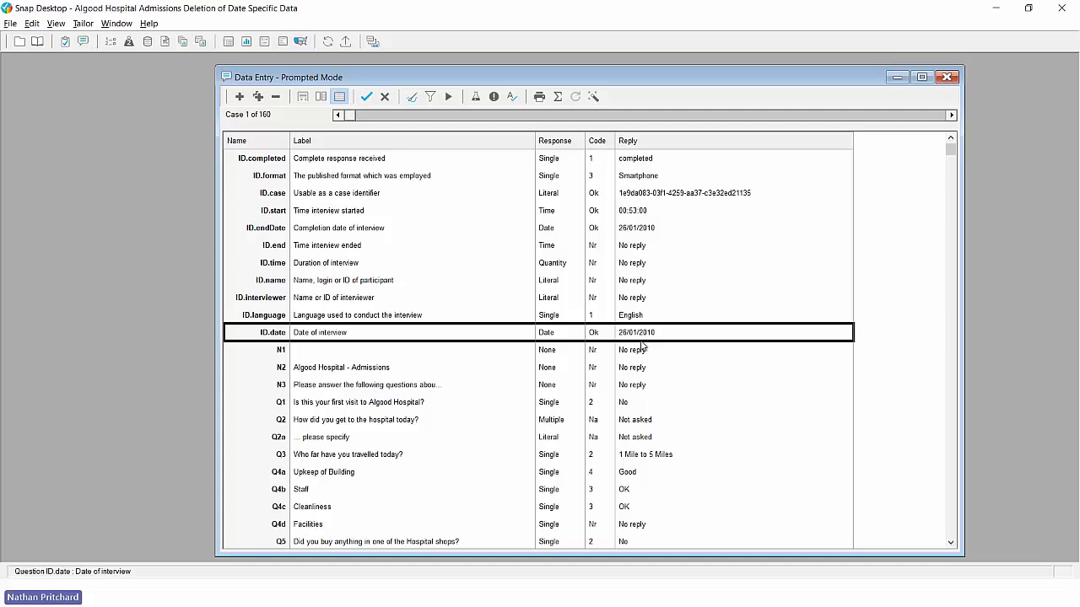
pyautogui.click(952, 114)
pyautogui.click(952, 114)
pyautogui.click(952, 115)
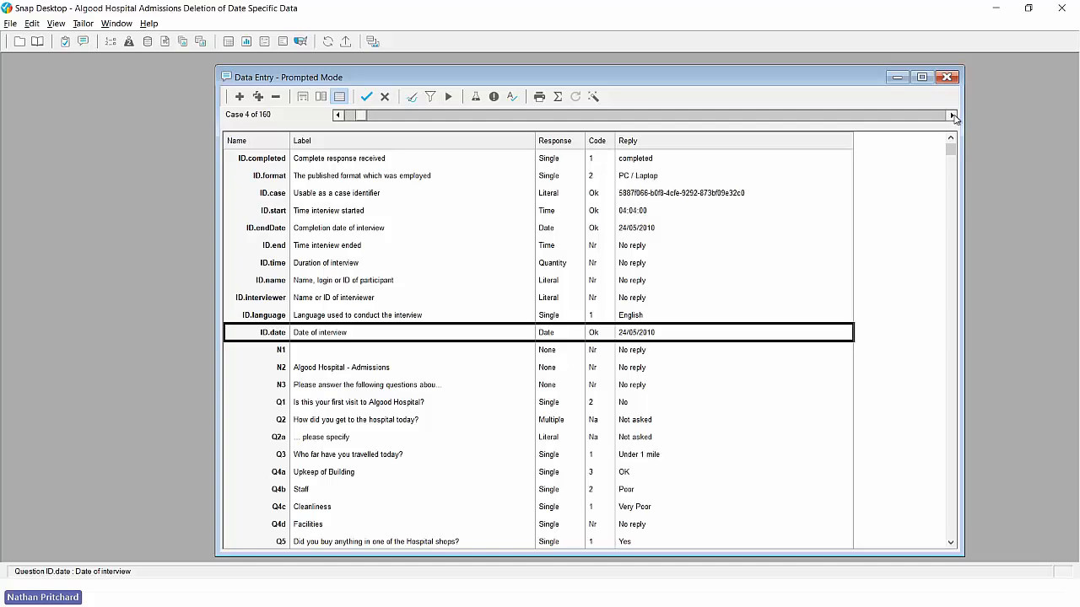
pyautogui.click(952, 115)
pyautogui.click(951, 115)
pyautogui.click(952, 114)
pyautogui.click(951, 114)
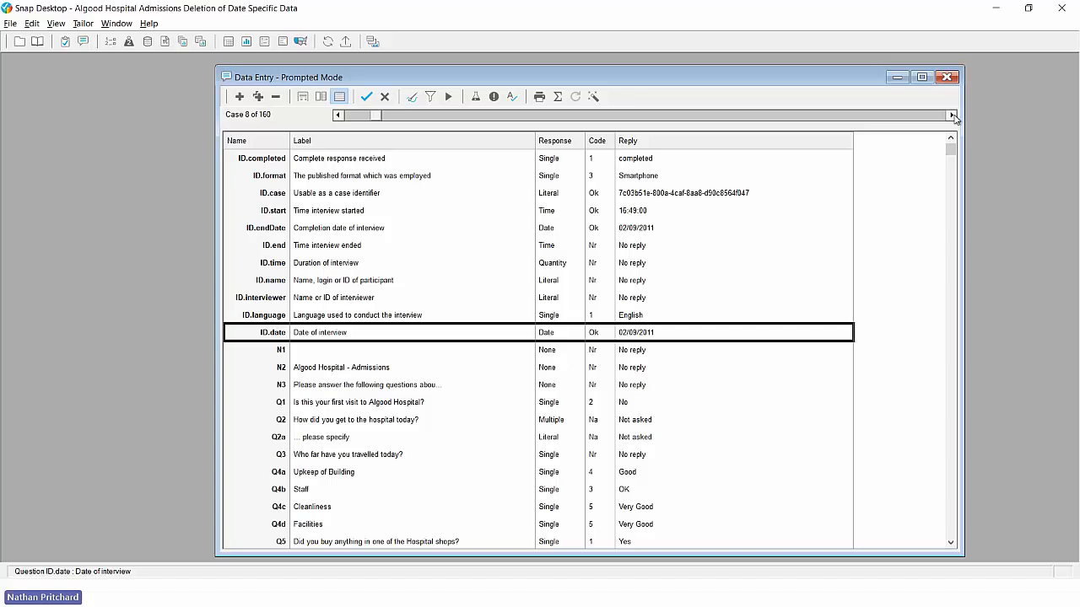
pyautogui.click(10, 25)
# Step: Start a data export and enter the filter ID.Date Year>2020
pyautogui.click(45, 179)
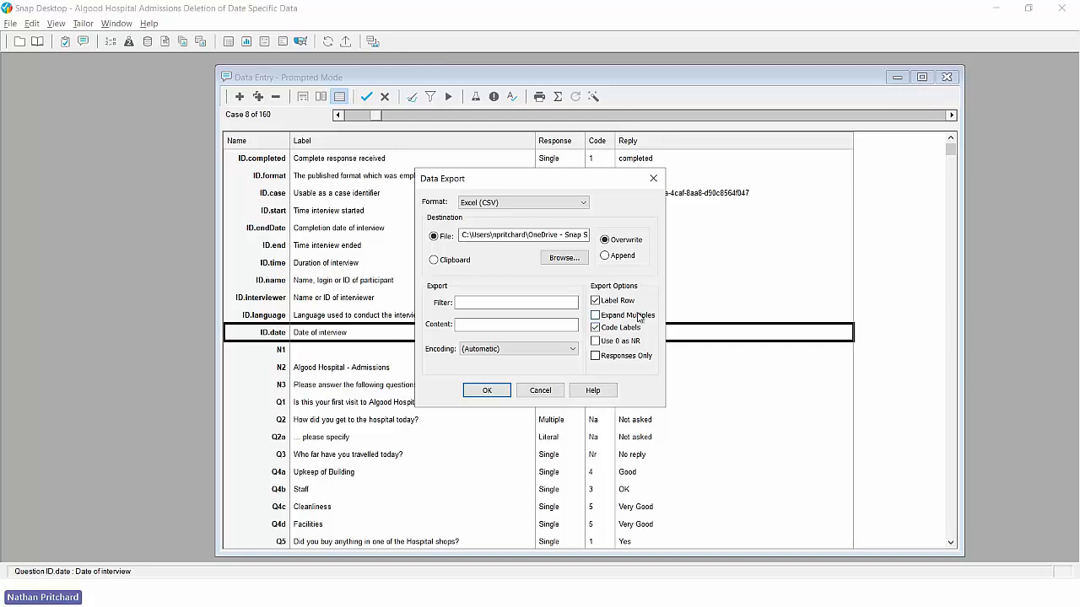
pyautogui.click(482, 302)
pyautogui.write('ID.Date')
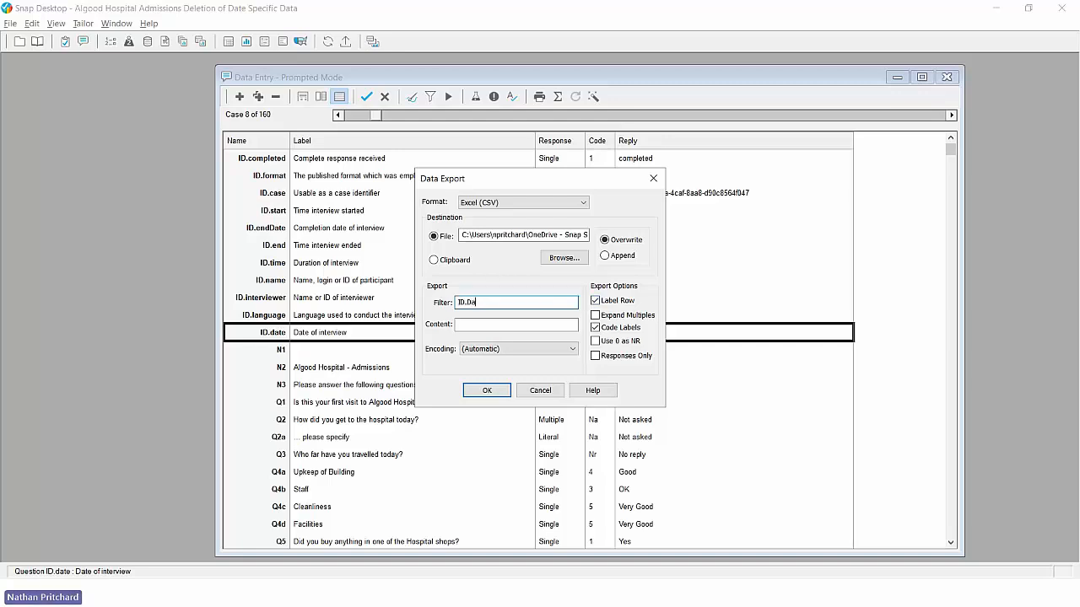
pyautogui.write(' Year')
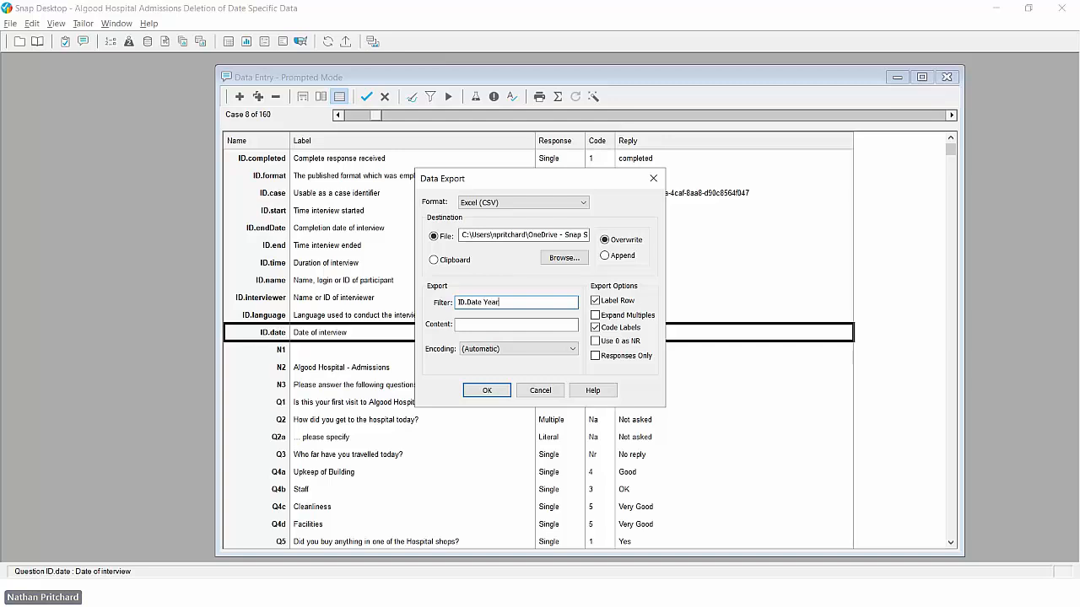
pyautogui.write('>2020')
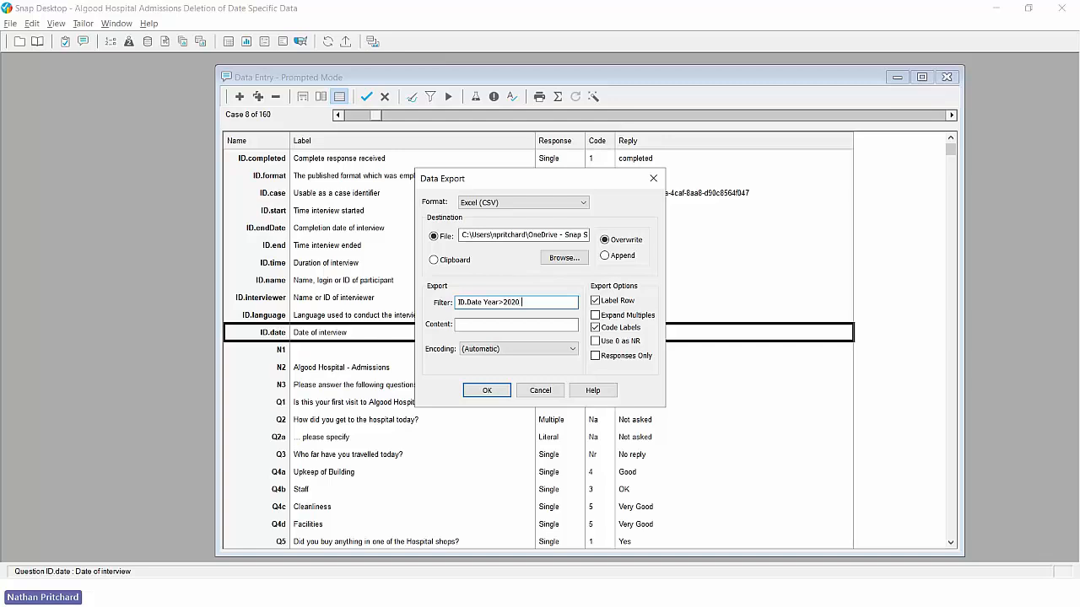
# Step: Remove the extra D.Date>31.3.20 condition so the filter reads just ID.Date Year>2020
pyautogui.write('D.Date>31.3.20')
pyautogui.click(518, 303)
pyautogui.write(',')
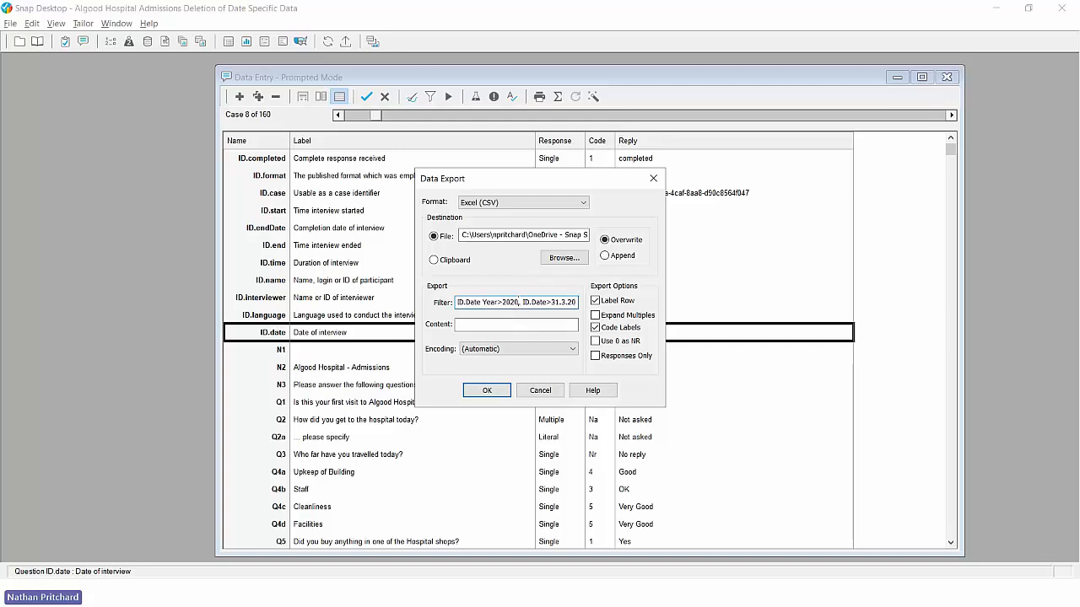
pyautogui.moveTo(518, 303); pyautogui.dragTo(593, 309)
pyautogui.press('BackSpace')
# Step: Switch the export destination from Clipboard to File
pyautogui.click(449, 263)
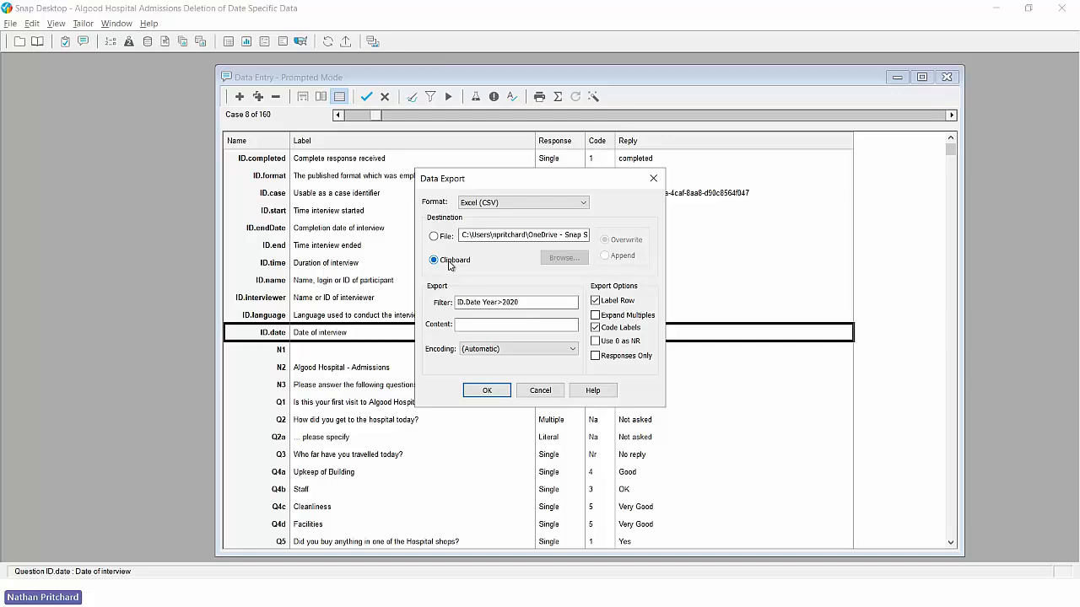
pyautogui.click(434, 236)
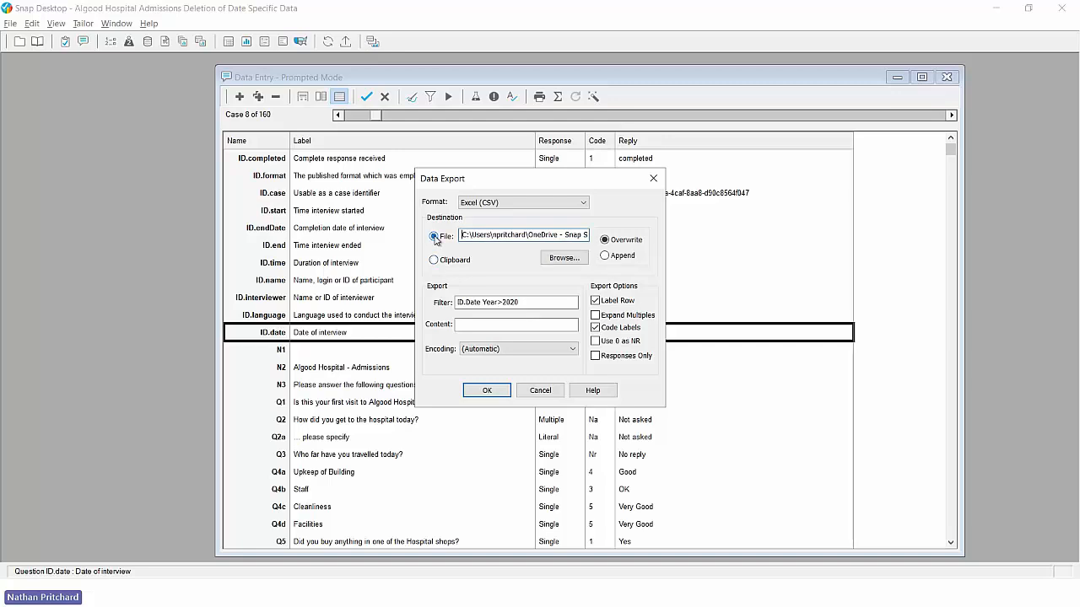
# Step: Set the export file to Algood Hospital Admissions.csv on the Desktop
pyautogui.click(551, 261)
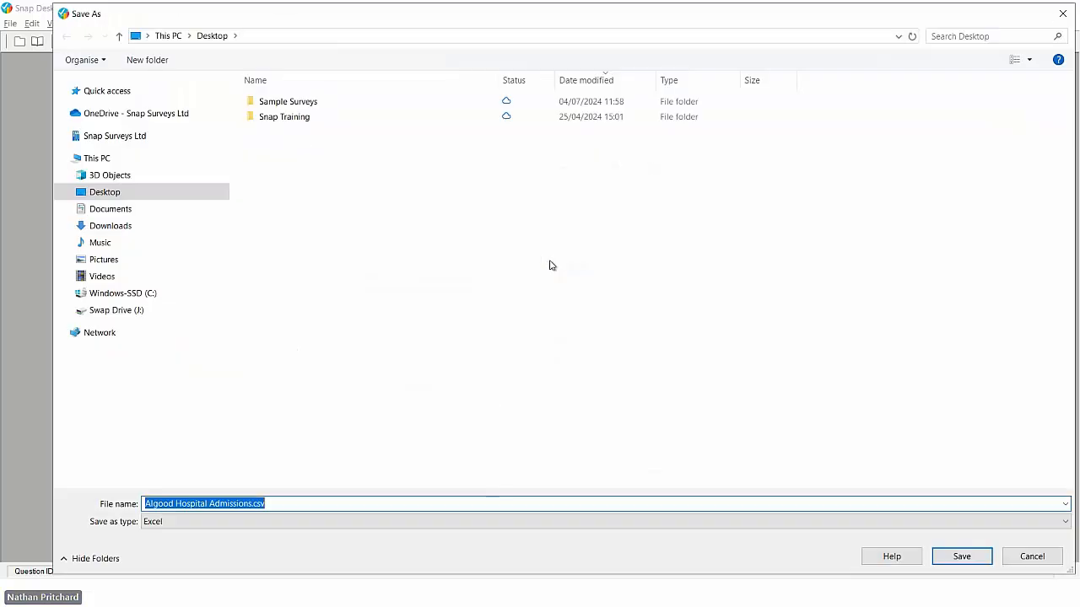
pyautogui.click(131, 194)
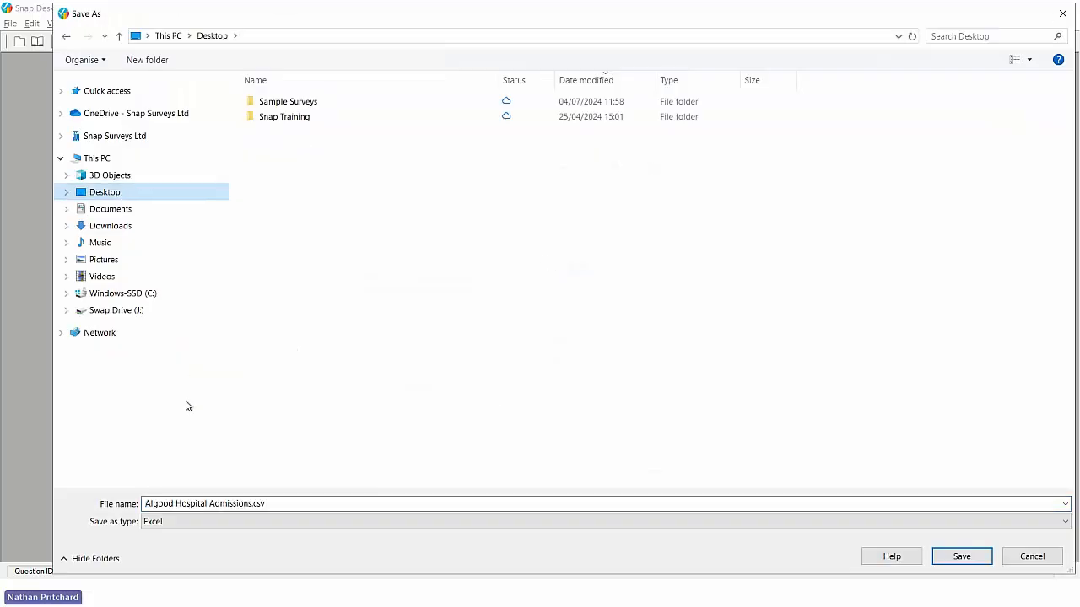
pyautogui.click(233, 503)
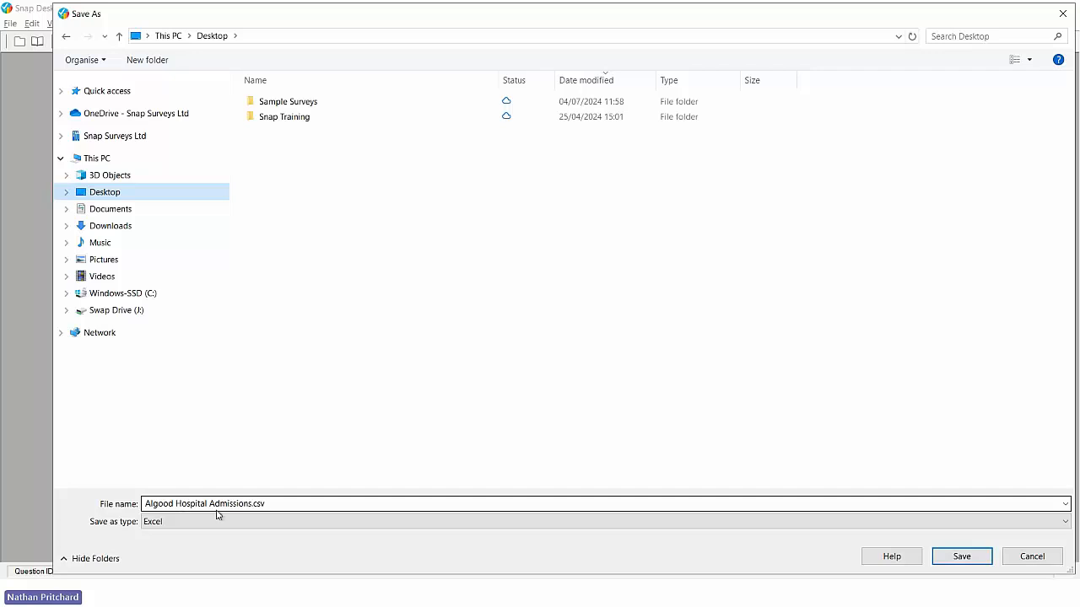
pyautogui.click(959, 558)
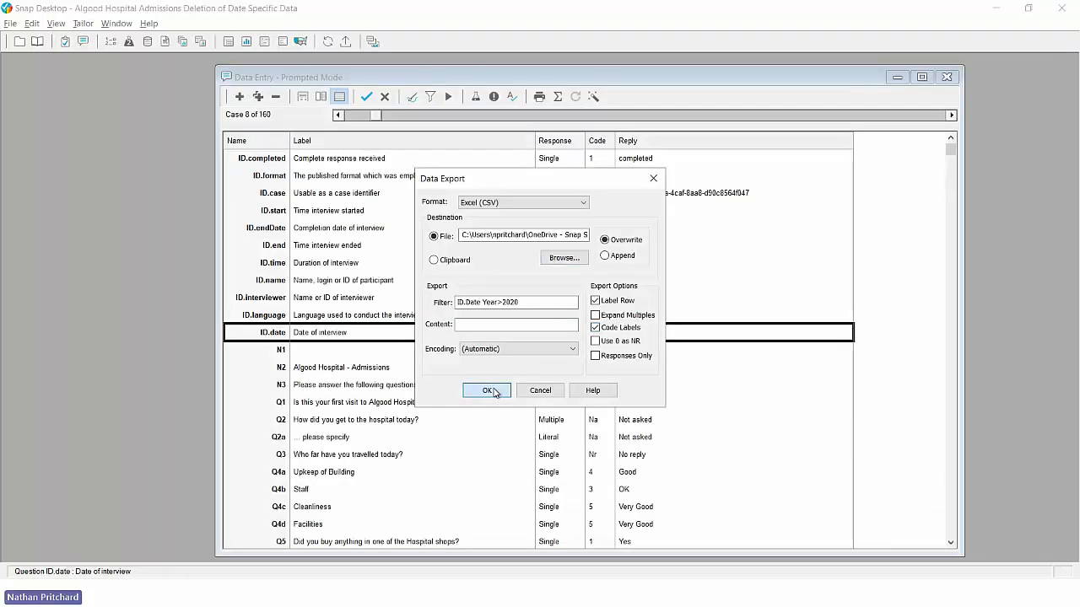
# Step: Run the export, accept the code-label warning, and acknowledge the 114 exported cases
pyautogui.click(492, 390)
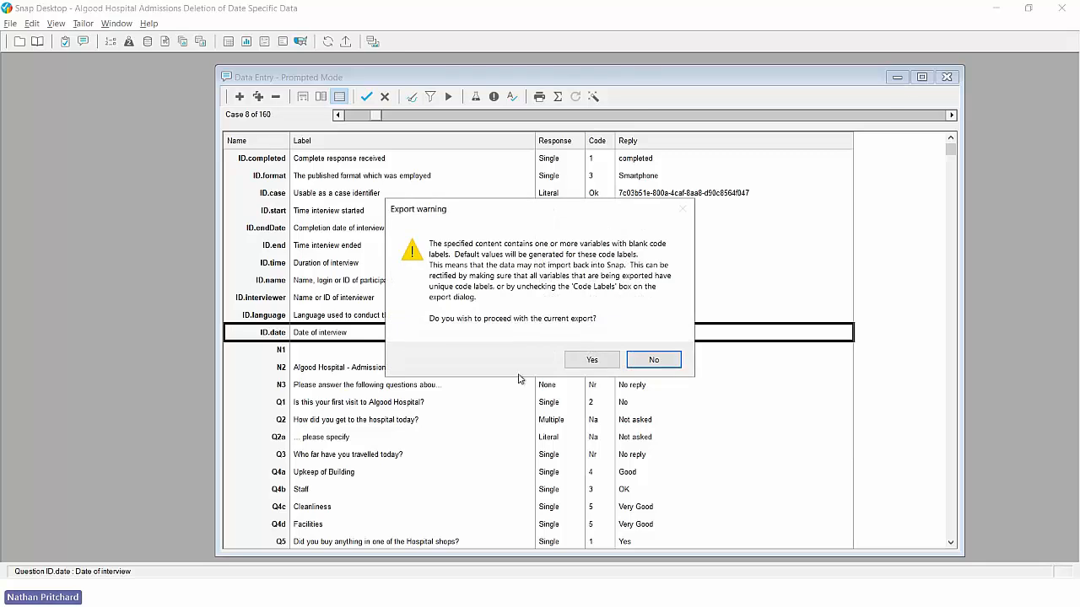
pyautogui.click(596, 360)
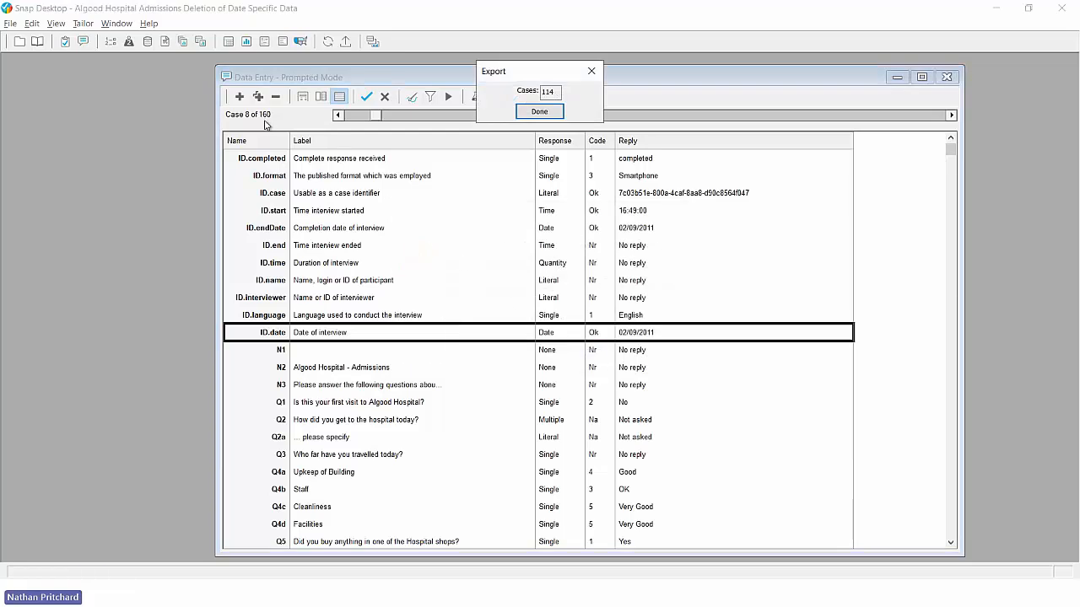
pyautogui.click(529, 108)
# Step: Delete only Algood Hospital Admissions' raw data, then open its details showing 0 cases
pyautogui.click(529, 106)
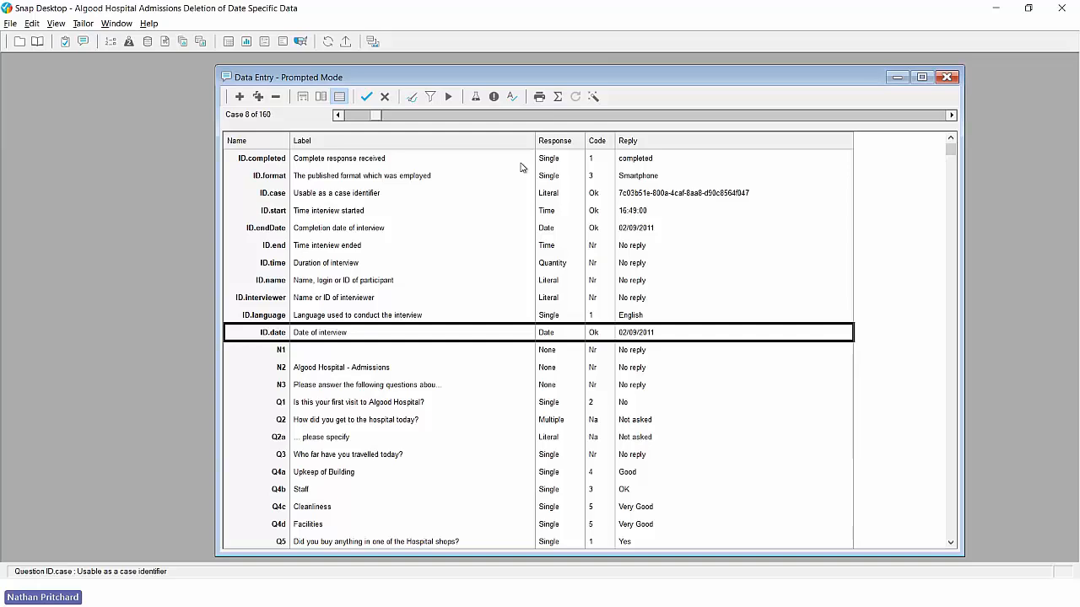
pyautogui.click(21, 45)
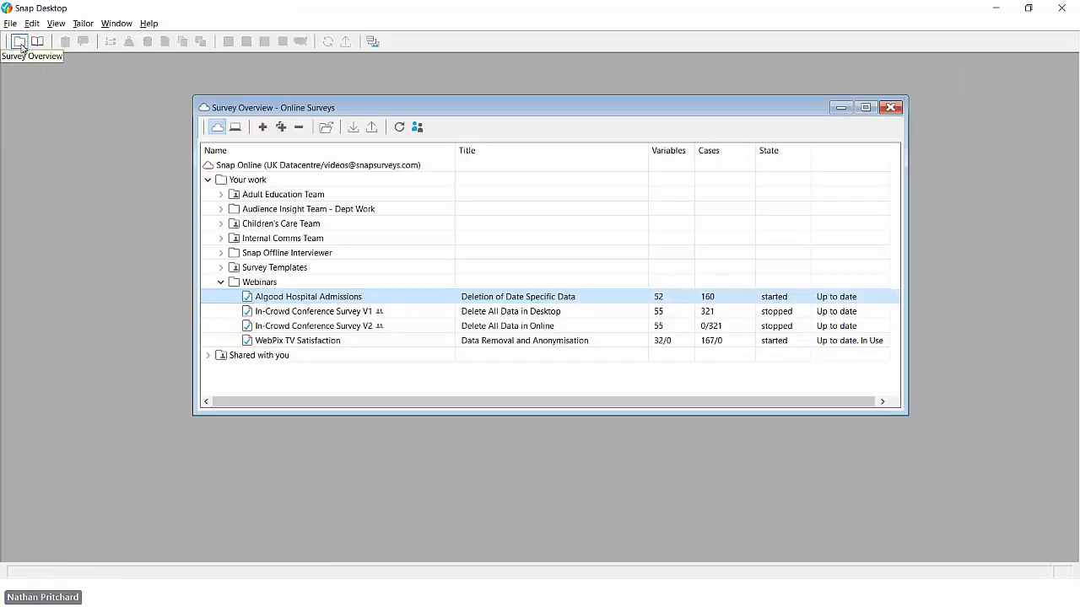
pyautogui.click(299, 127)
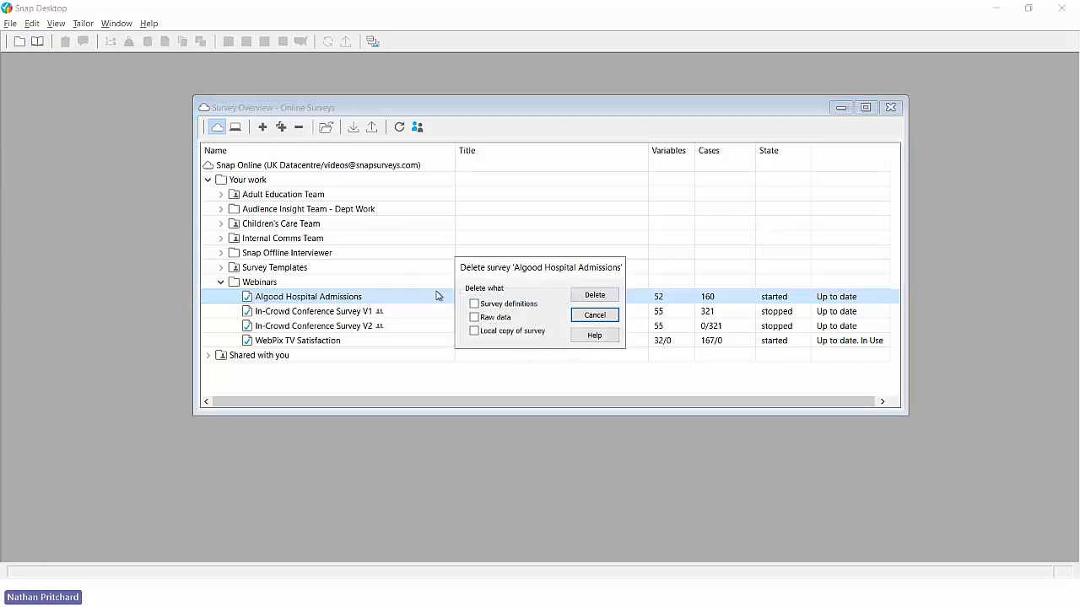
pyautogui.click(474, 318)
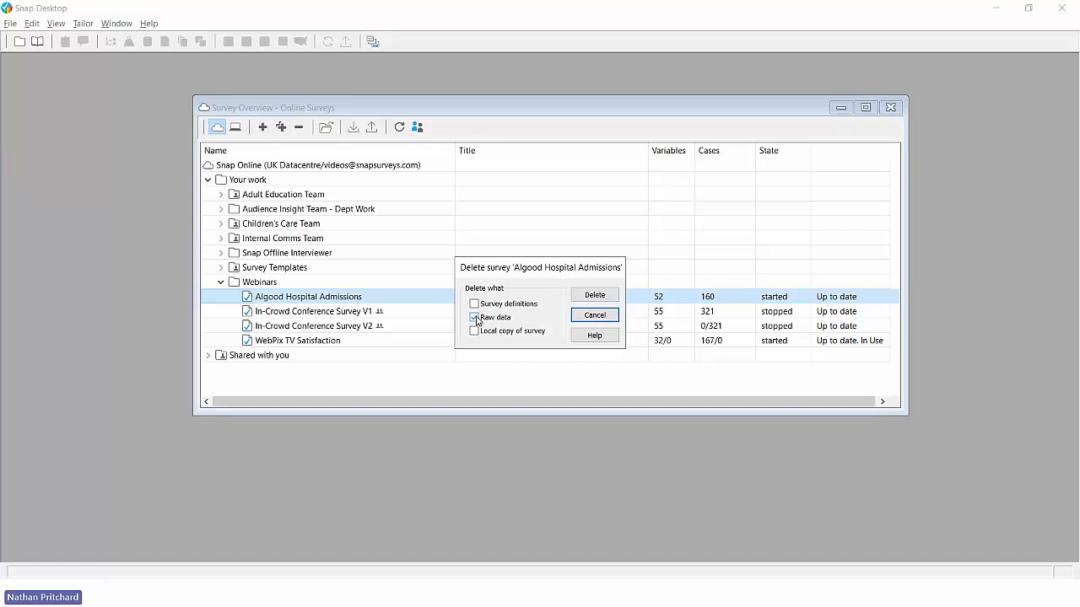
pyautogui.click(595, 296)
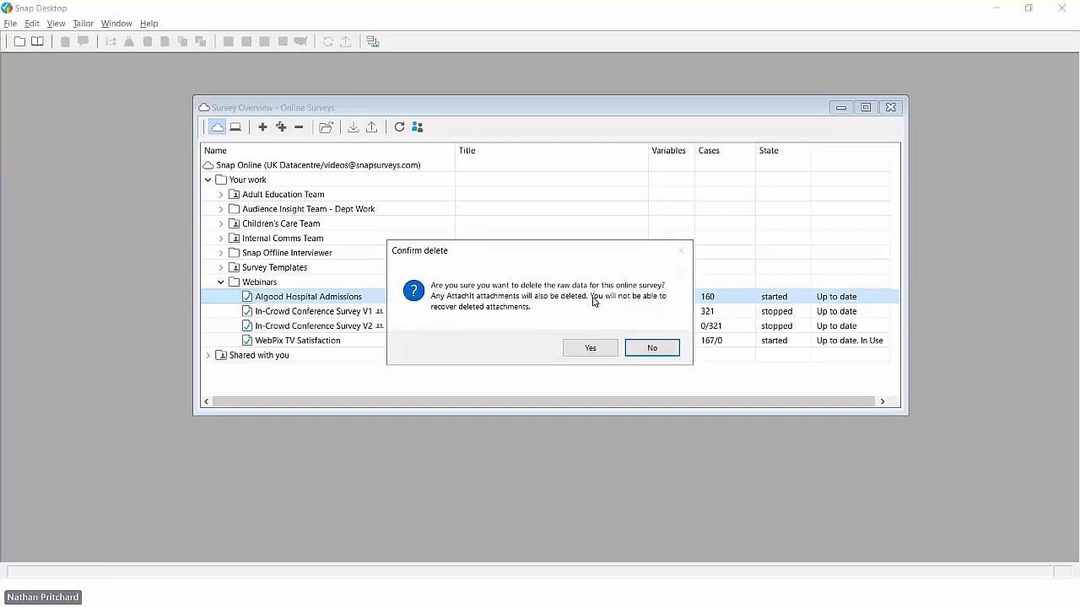
pyautogui.click(592, 356)
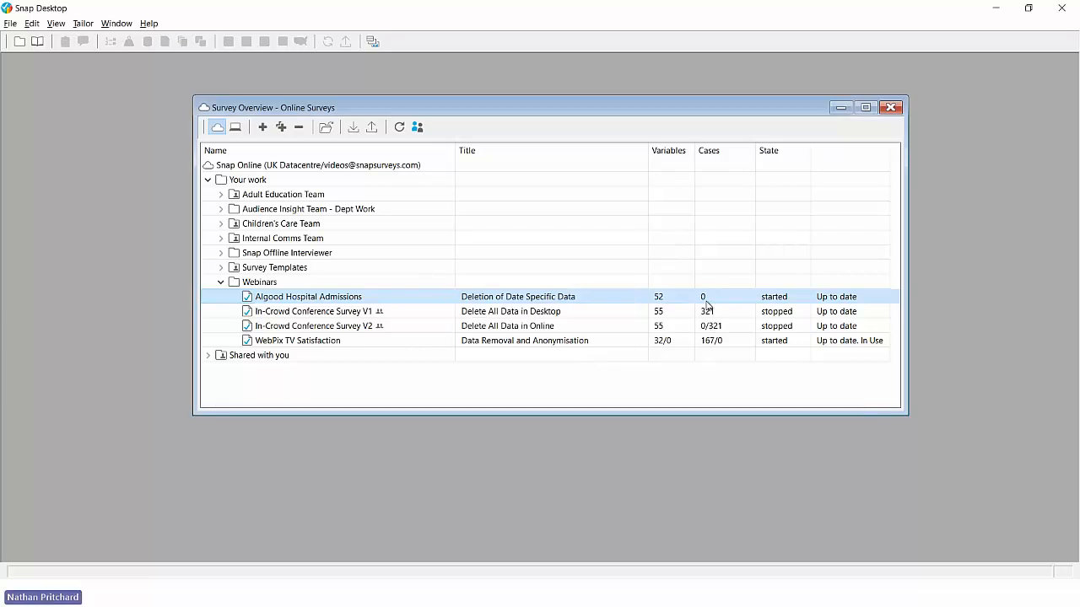
pyautogui.doubleClick(419, 302)
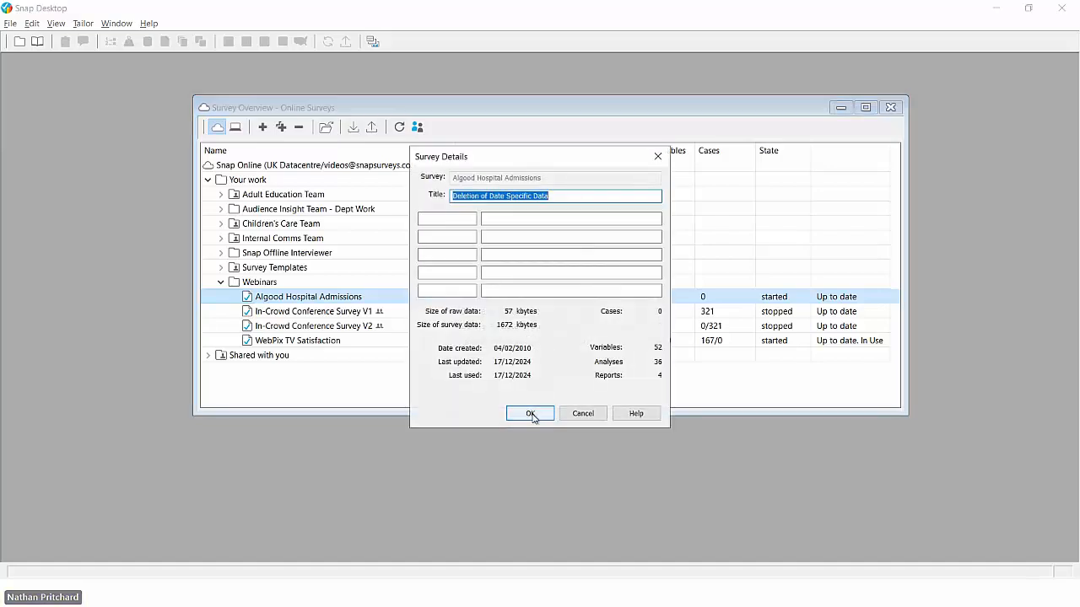
# Step: Import Algood Hospital Admissions.csv from the Desktop into the survey, restoring 114 cases
pyautogui.click(531, 414)
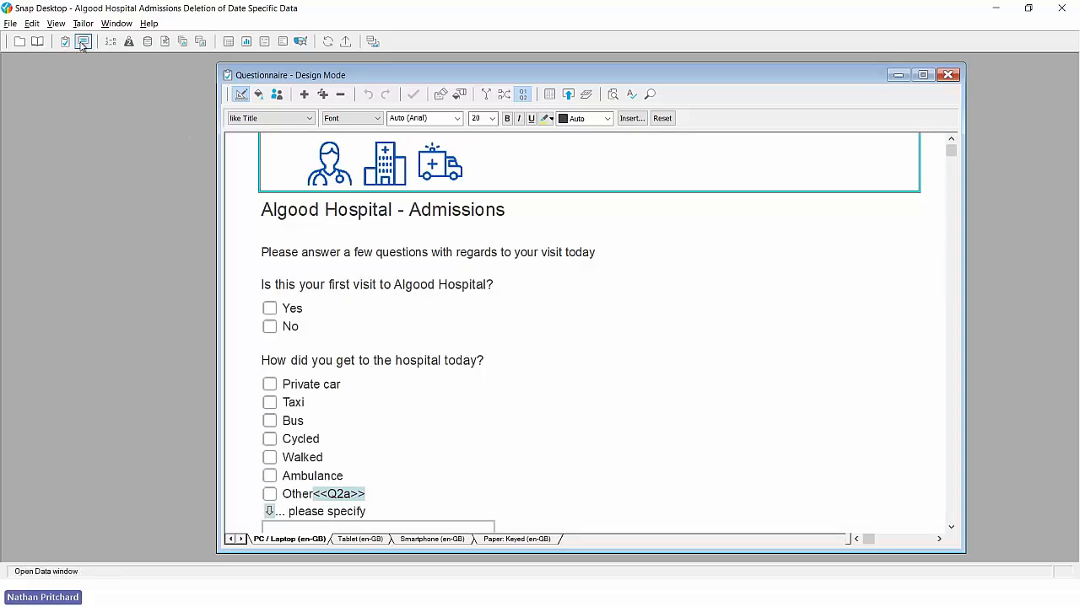
pyautogui.click(81, 41)
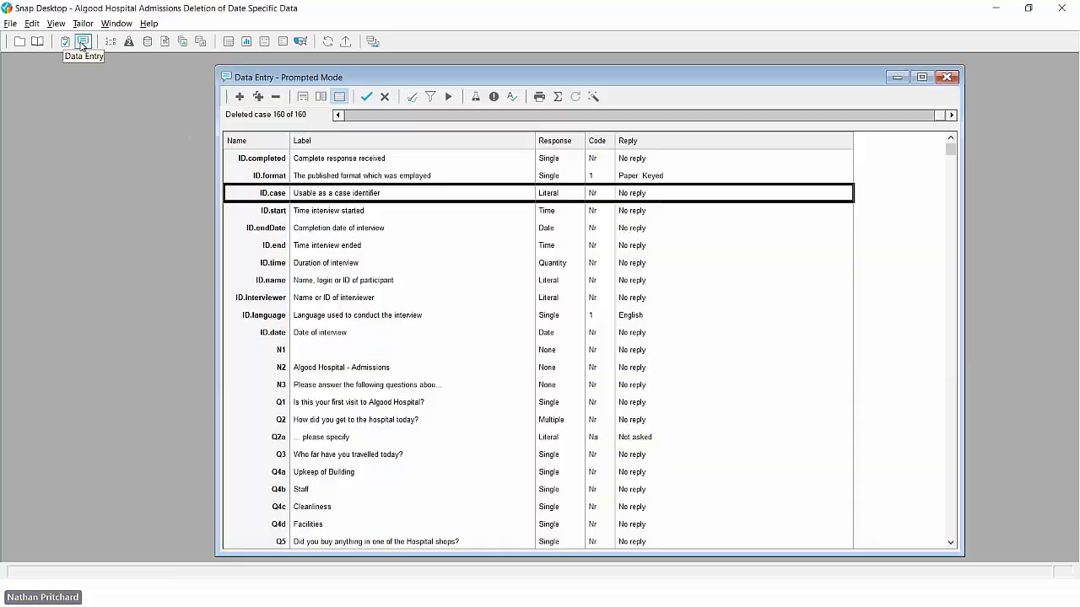
pyautogui.click(10, 22)
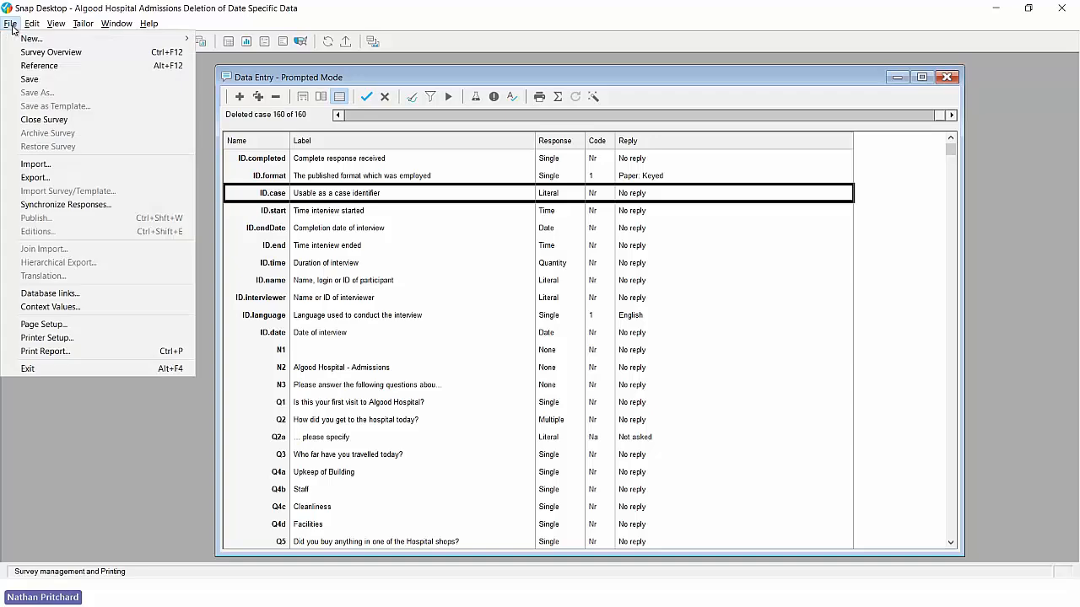
pyautogui.click(37, 165)
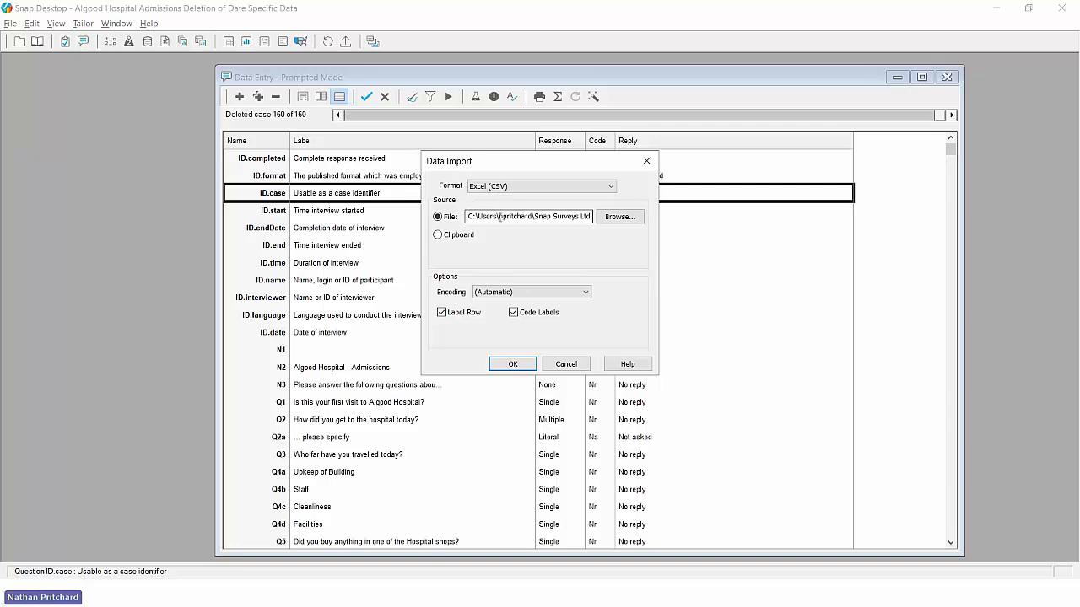
pyautogui.click(620, 217)
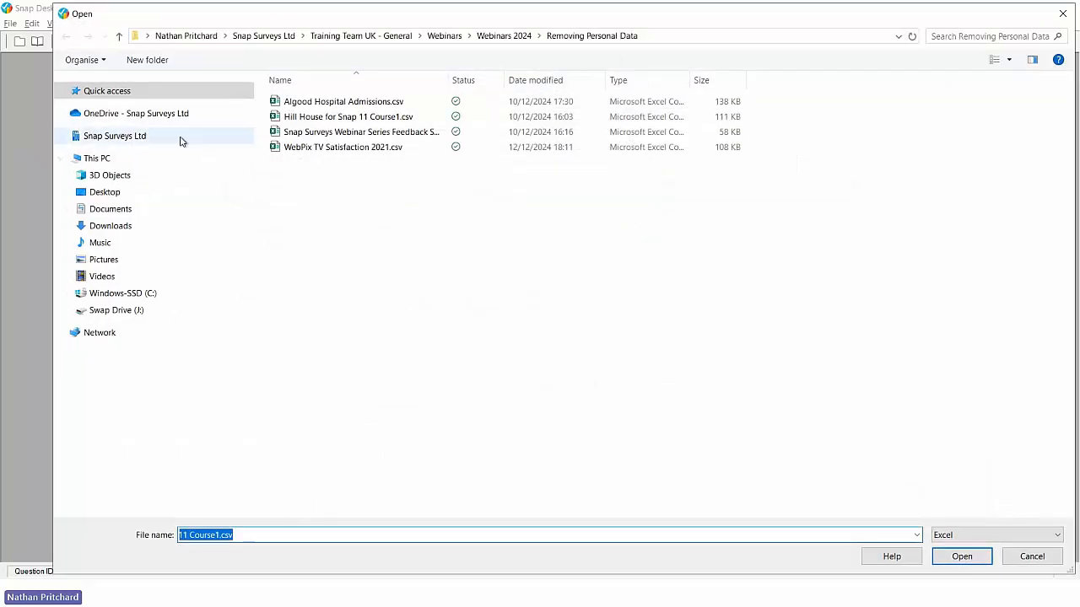
pyautogui.click(110, 192)
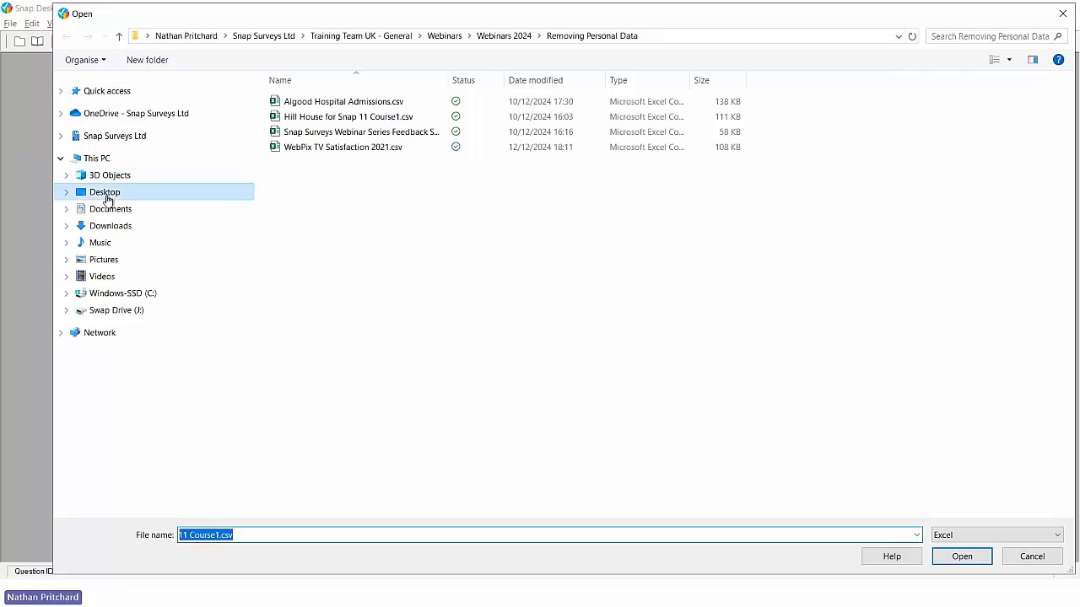
pyautogui.doubleClick(327, 103)
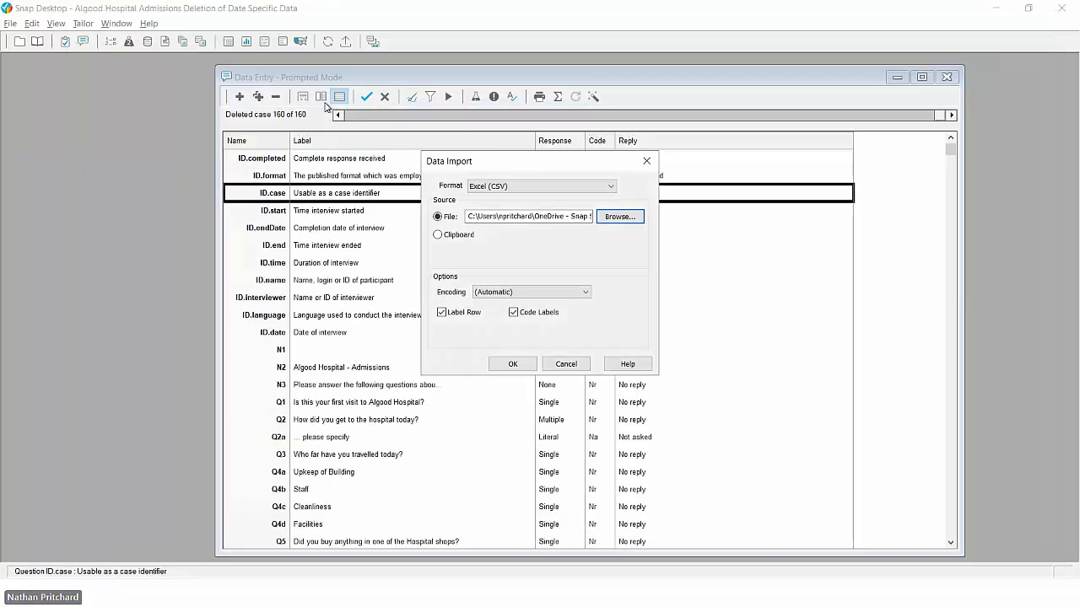
pyautogui.click(510, 365)
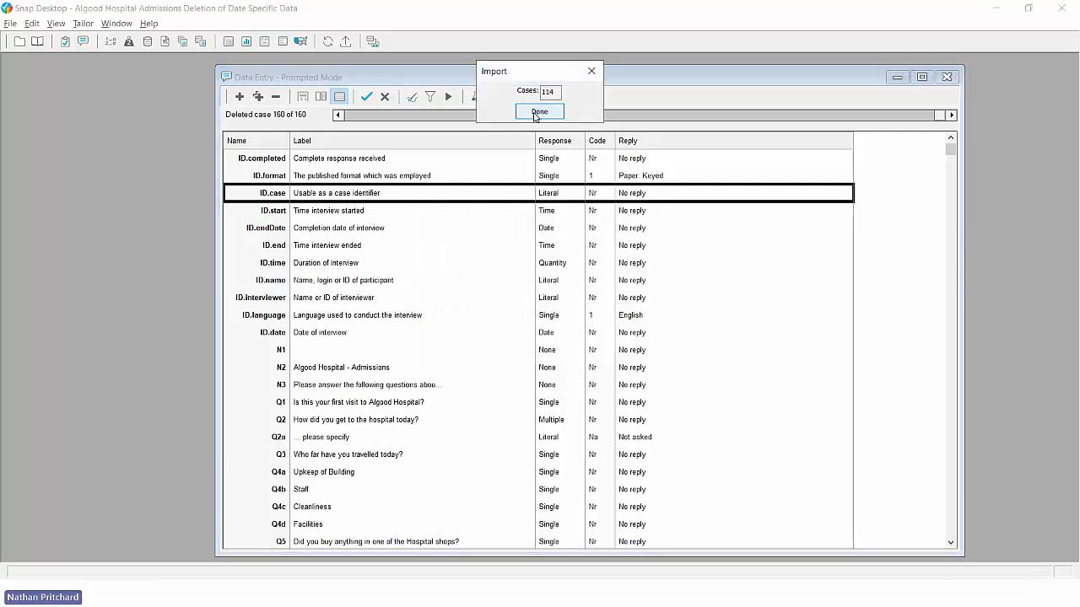
pyautogui.click(538, 112)
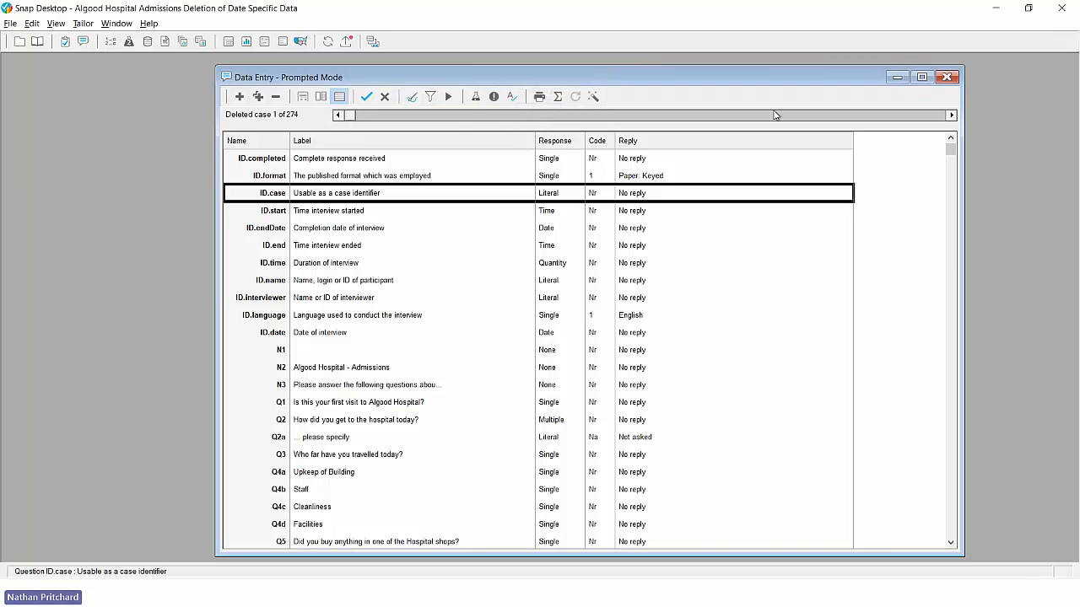
# Step: Step back and forth through the imported cases to review them
pyautogui.click(951, 115)
pyautogui.moveTo(428, 116); pyautogui.dragTo(796, 115)
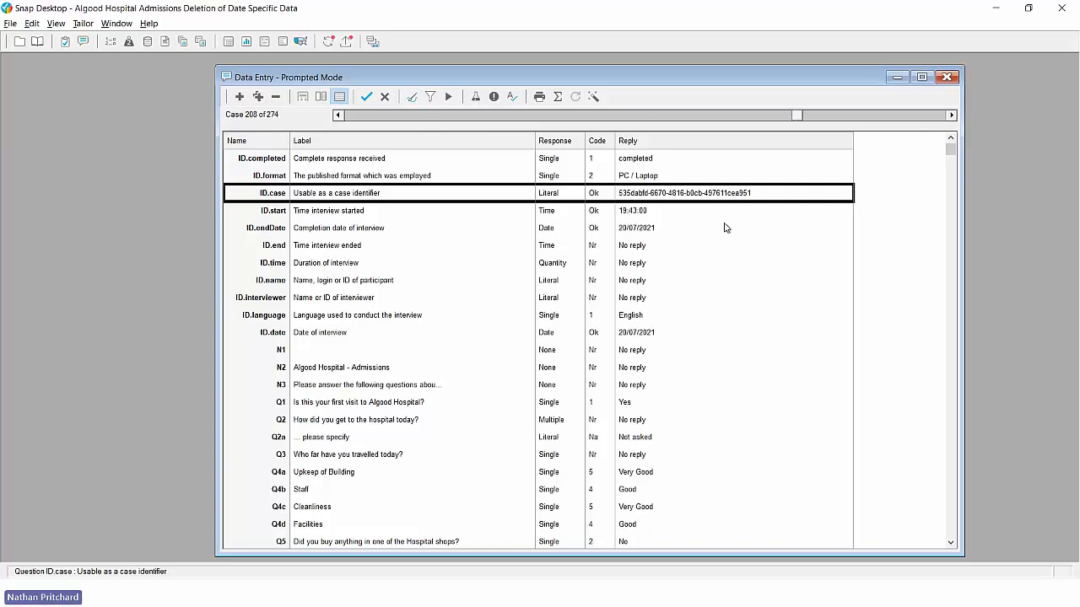
pyautogui.click(627, 335)
pyautogui.click(338, 116)
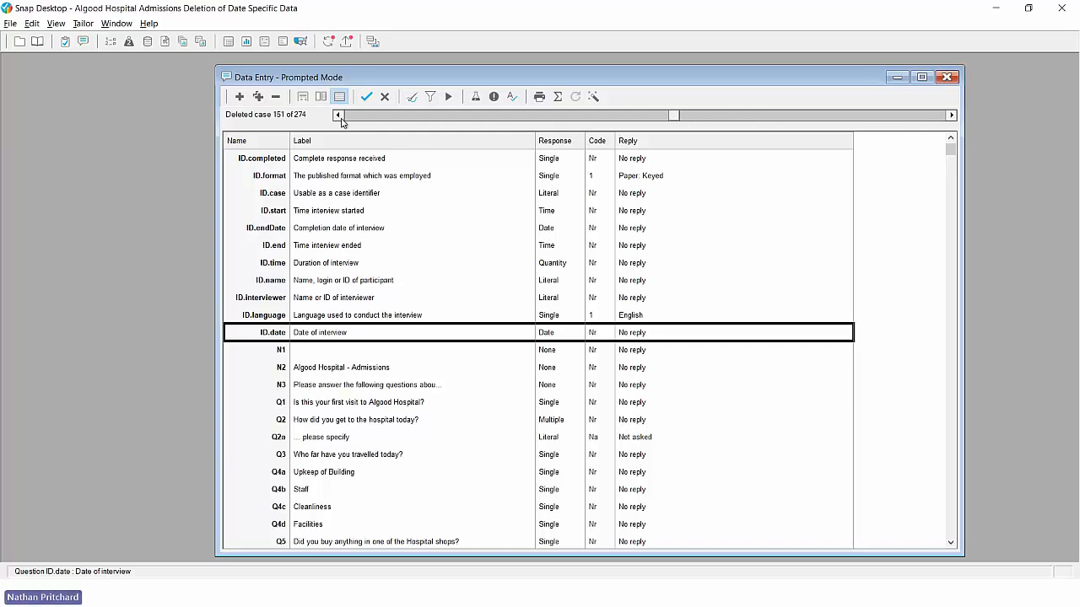
pyautogui.click(339, 118)
# Step: Send the modified cases online and return to the survey overview
pyautogui.click(18, 43)
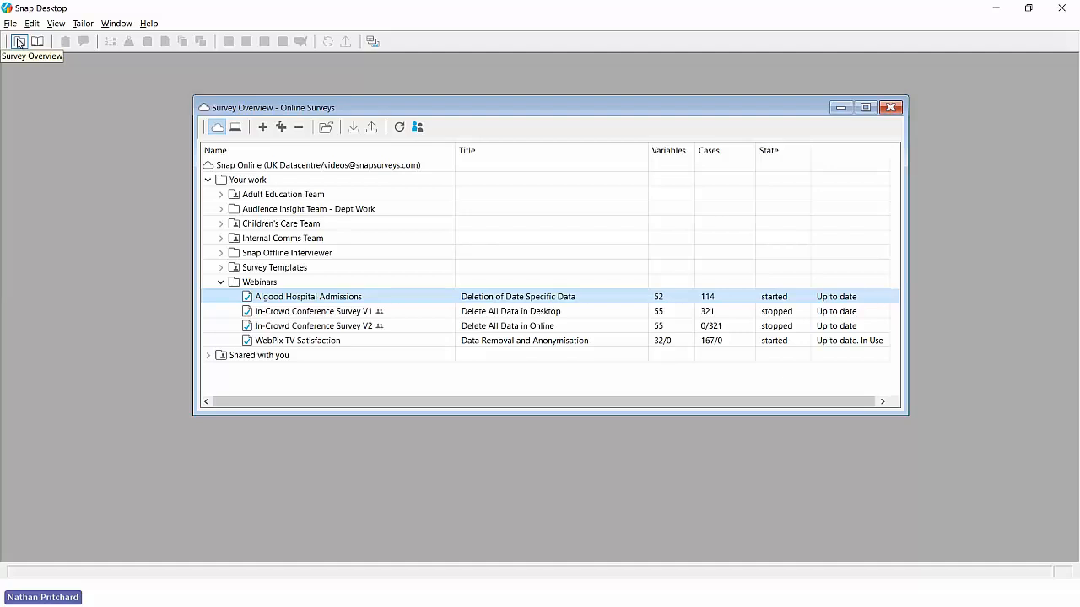
# Step: Switch to the WebPix TV questionnaire, select email question Q5, and open its 167 cases
pyautogui.hotkey('alt', 'Tab')
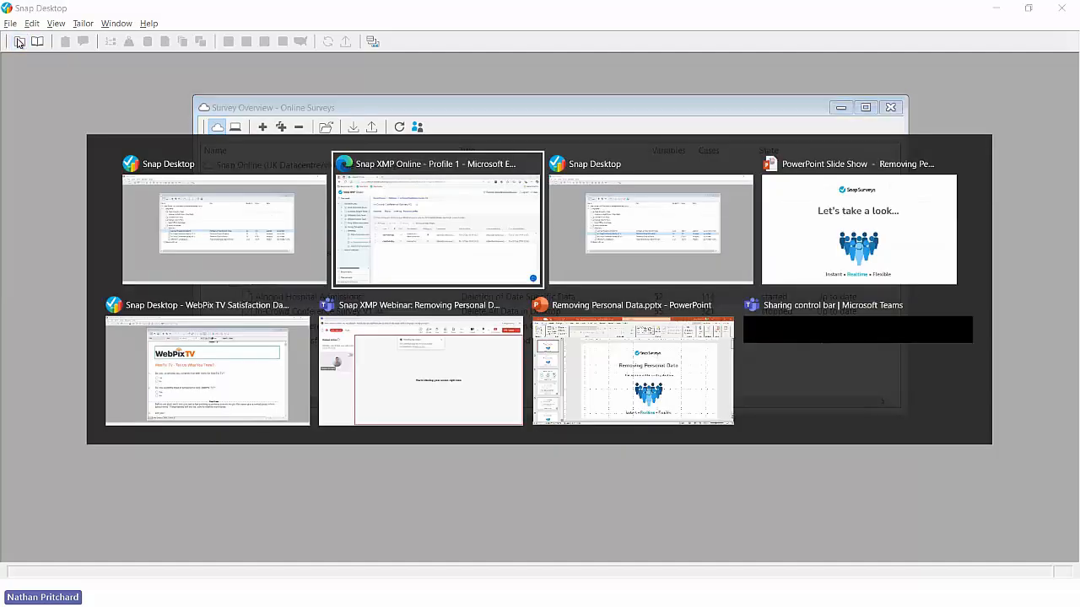
pyautogui.hotkey('alt', 'Tab')
pyautogui.hotkey('alt', 'Tab')
pyautogui.hotkey('alt', 'Tab')
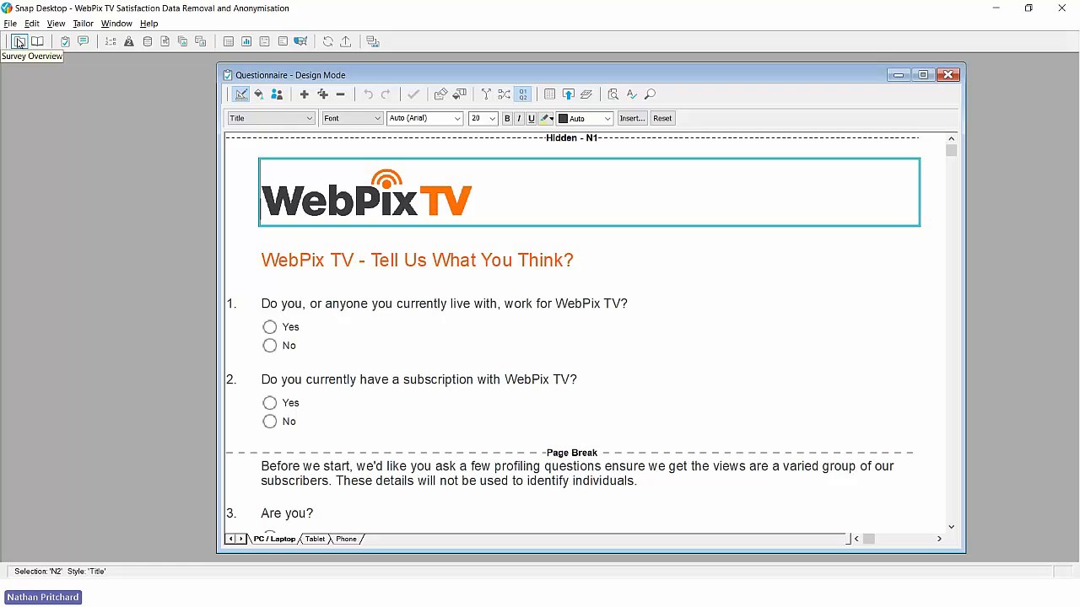
pyautogui.scroll(-3, 342, 280)
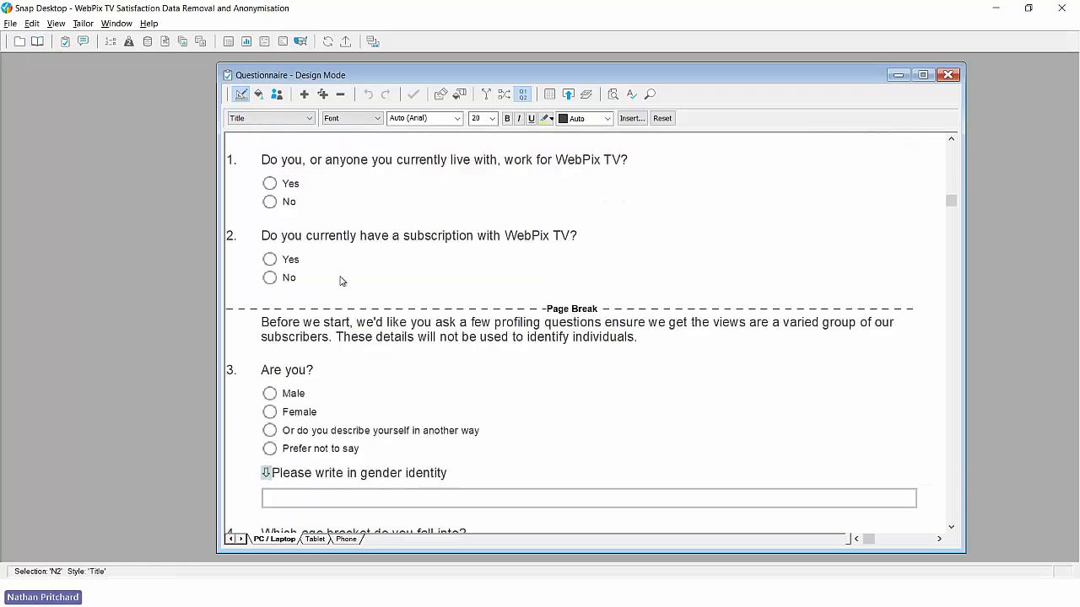
pyautogui.scroll(-6, 342, 280)
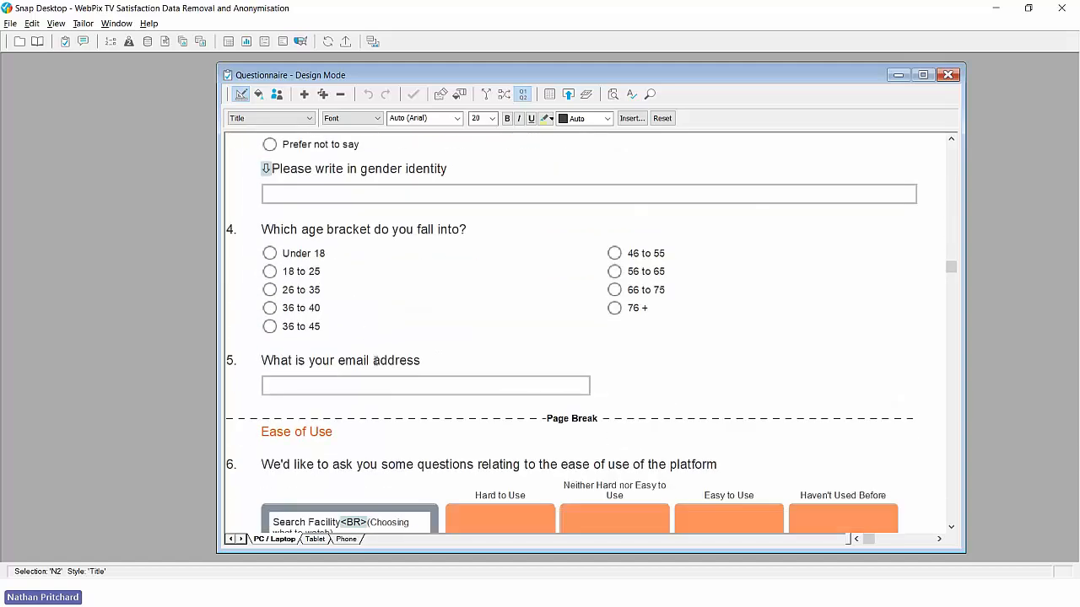
pyautogui.click(376, 361)
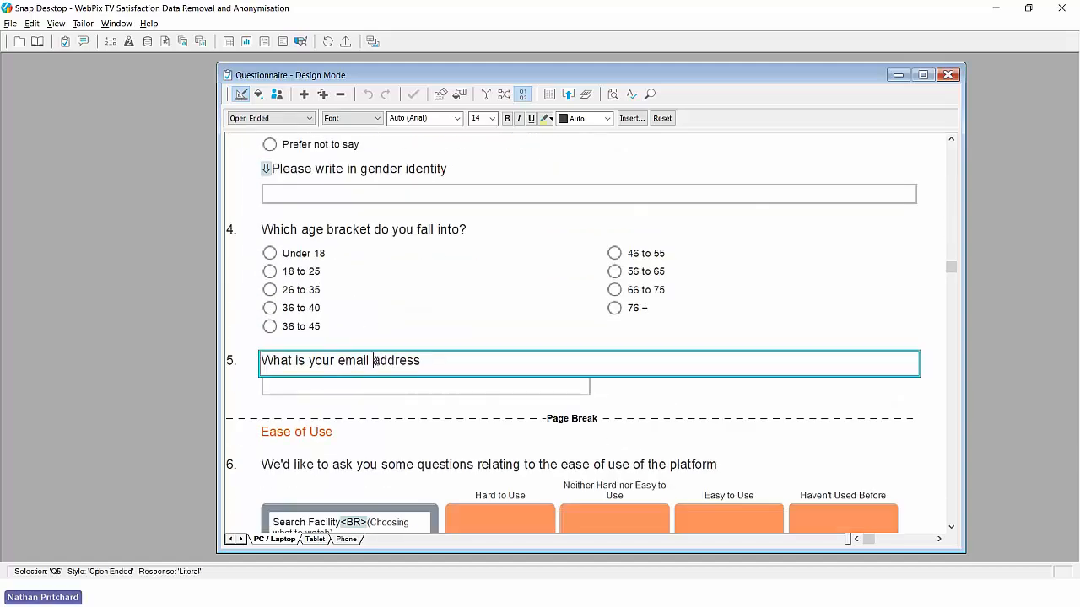
pyautogui.click(83, 42)
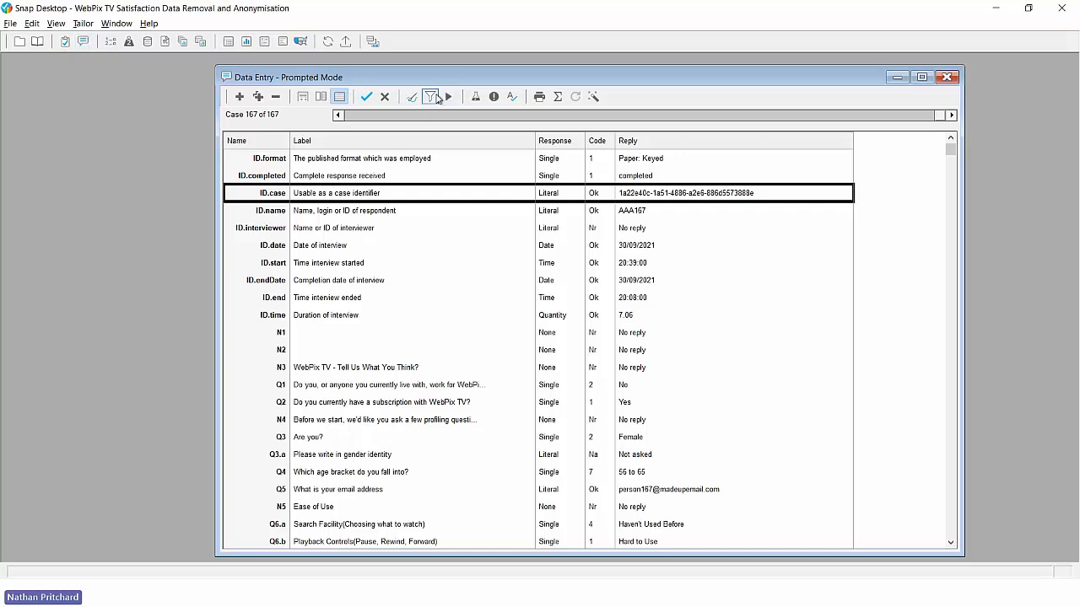
# Step: Filter cases on respondent 87's Q5 email reply, then turn the filter off
pyautogui.click(434, 98)
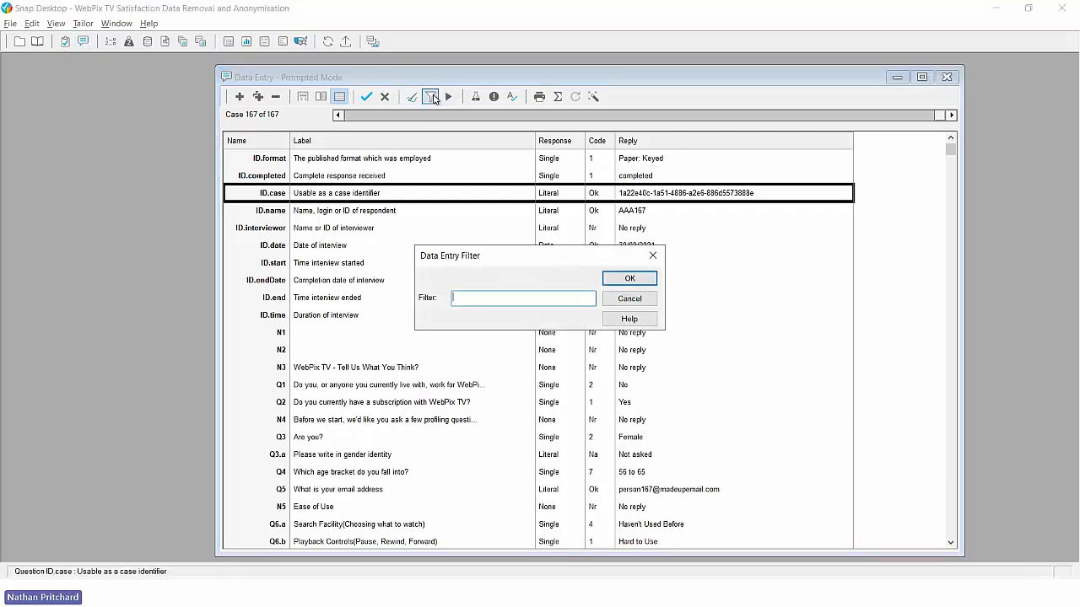
pyautogui.write('Q5=person87')
pyautogui.click(634, 280)
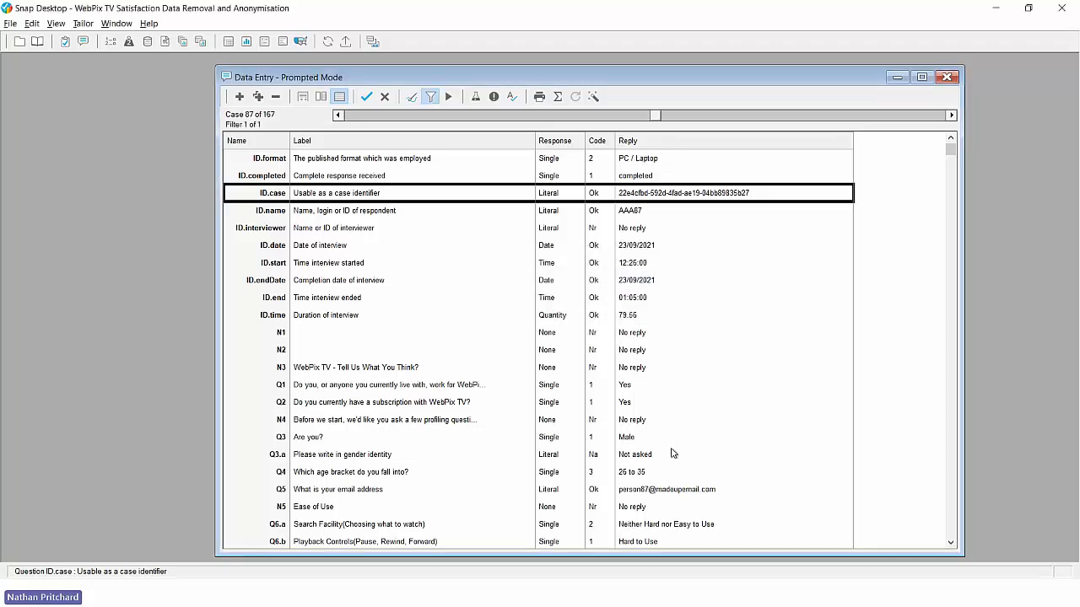
pyautogui.click(429, 98)
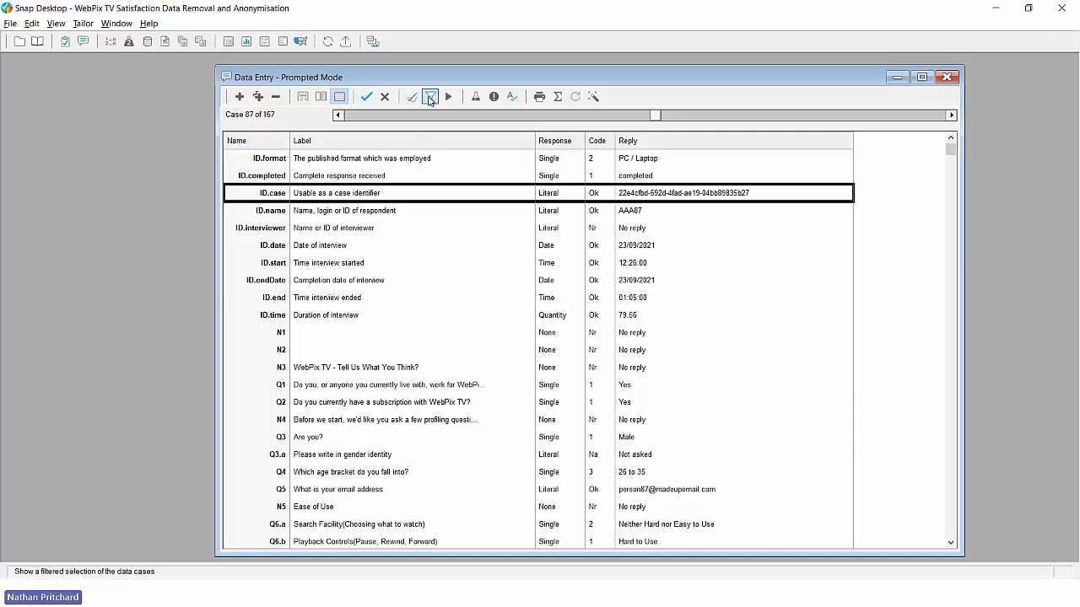
# Step: Insert 'as lower case' after Q5 in the filter, apply it, then turn it off
pyautogui.click(430, 98)
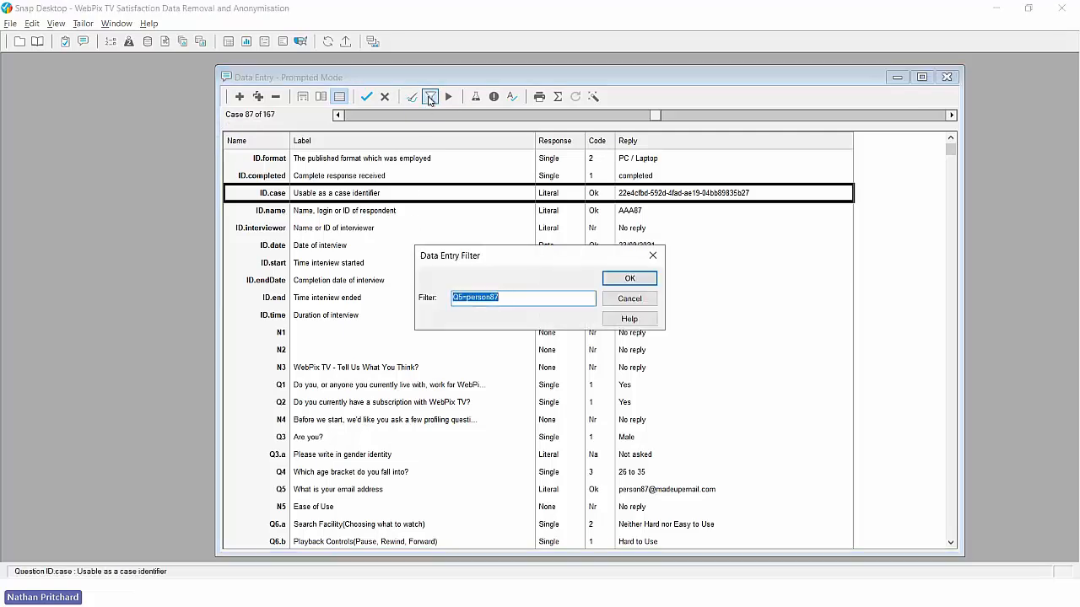
pyautogui.click(507, 296)
pyautogui.click(463, 297)
pyautogui.write('as lo')
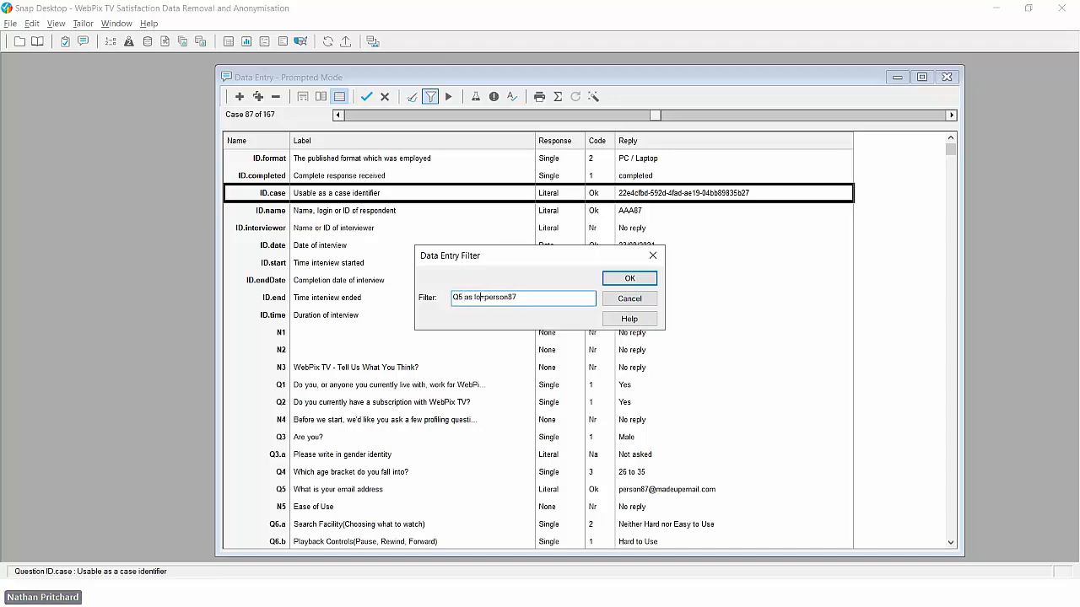
pyautogui.write('wer case')
pyautogui.click(641, 281)
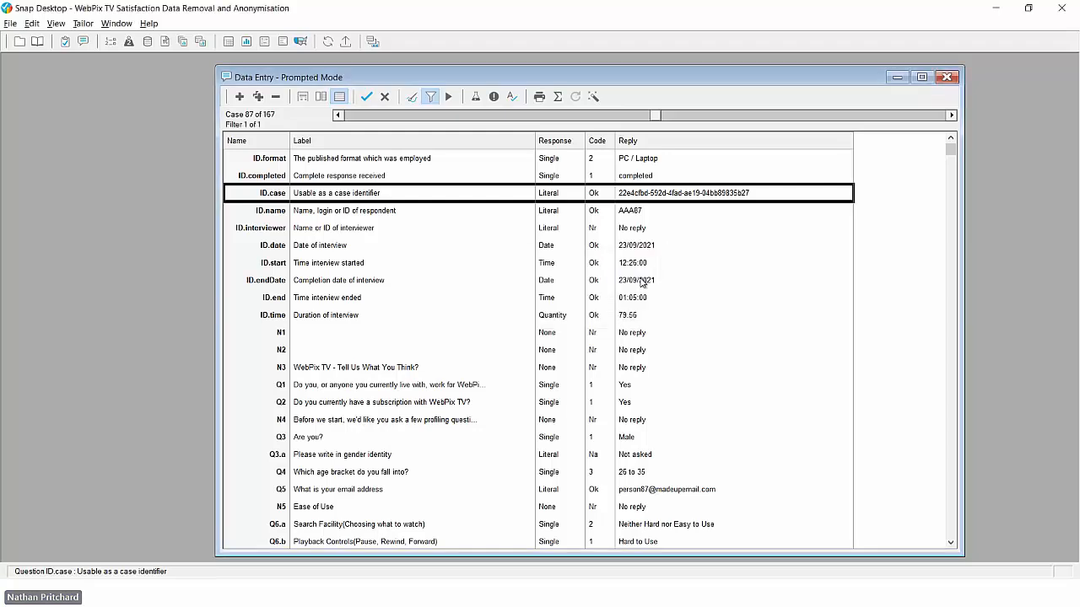
pyautogui.click(431, 97)
# Step: Replace the filter with a Q3a match on a respondent's name and dismiss the no-match warning
pyautogui.click(431, 97)
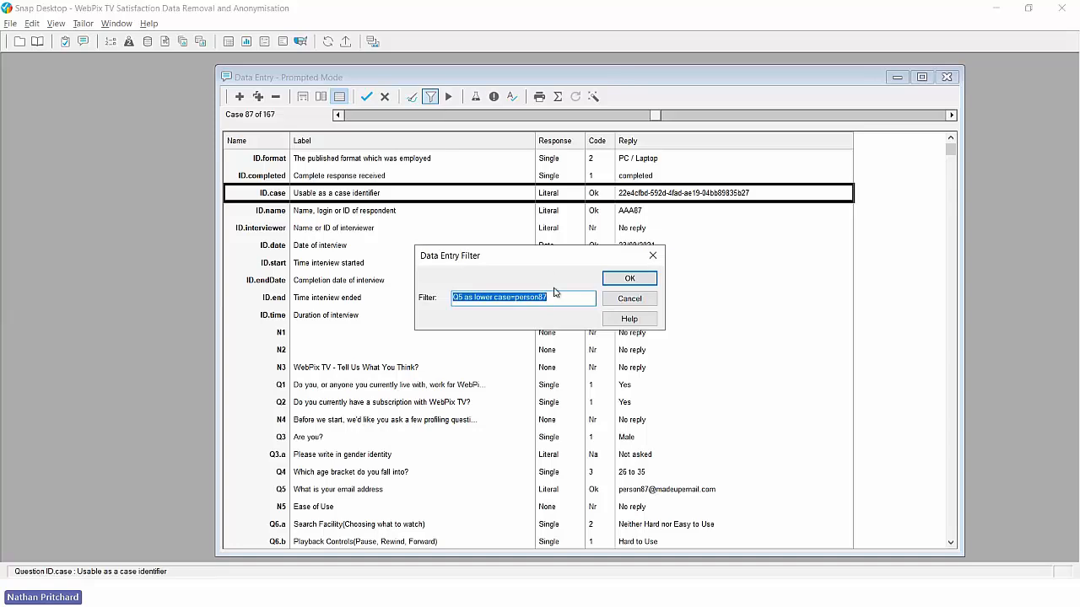
pyautogui.moveTo(550, 297); pyautogui.dragTo(449, 306)
pyautogui.write('Q3a')
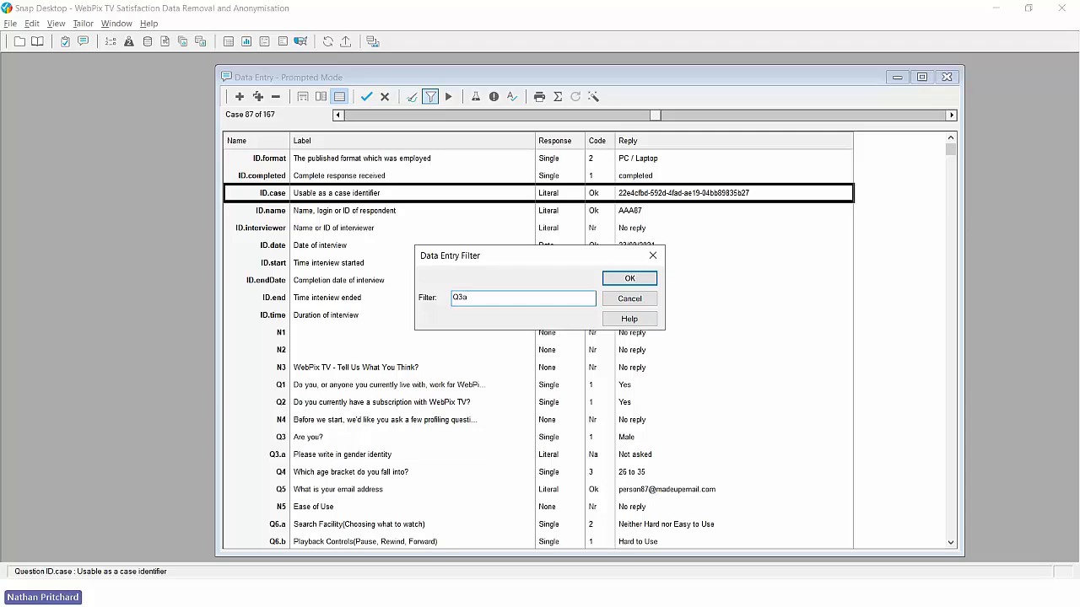
pyautogui.write('=')
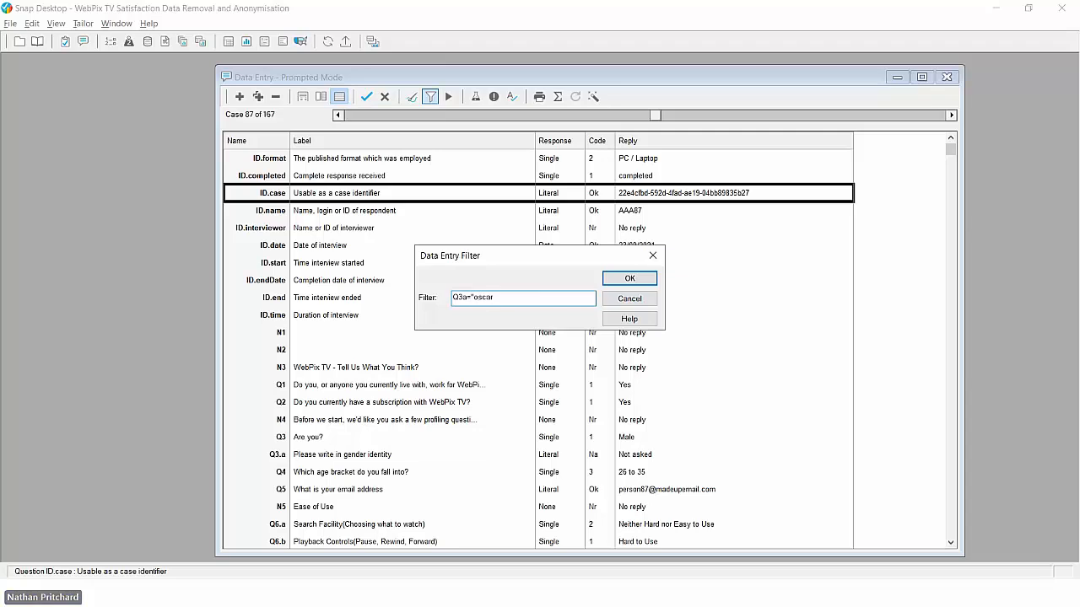
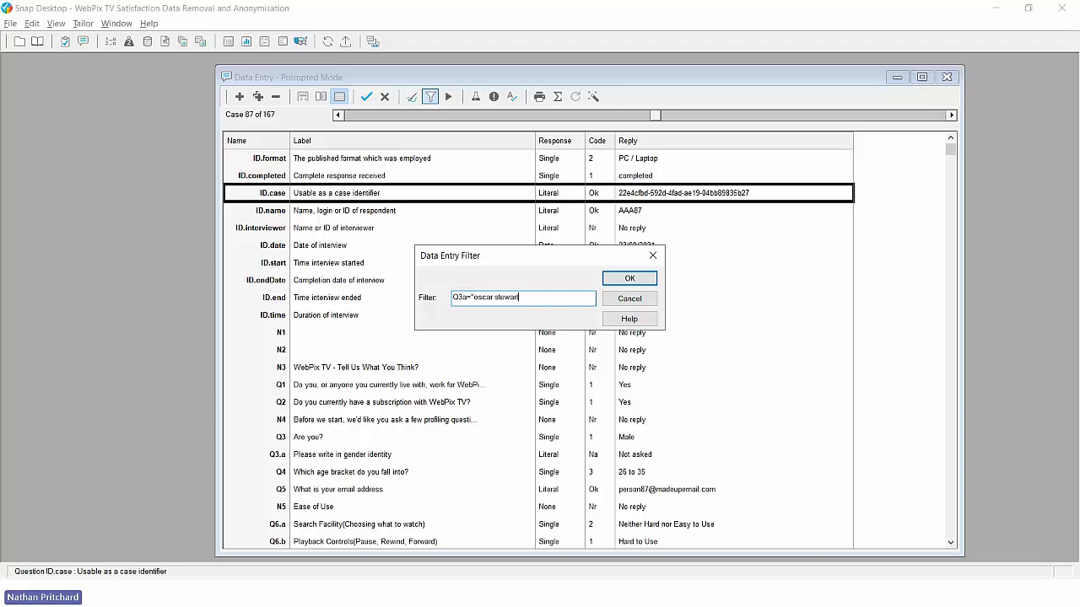
pyautogui.write('"')
pyautogui.click(629, 280)
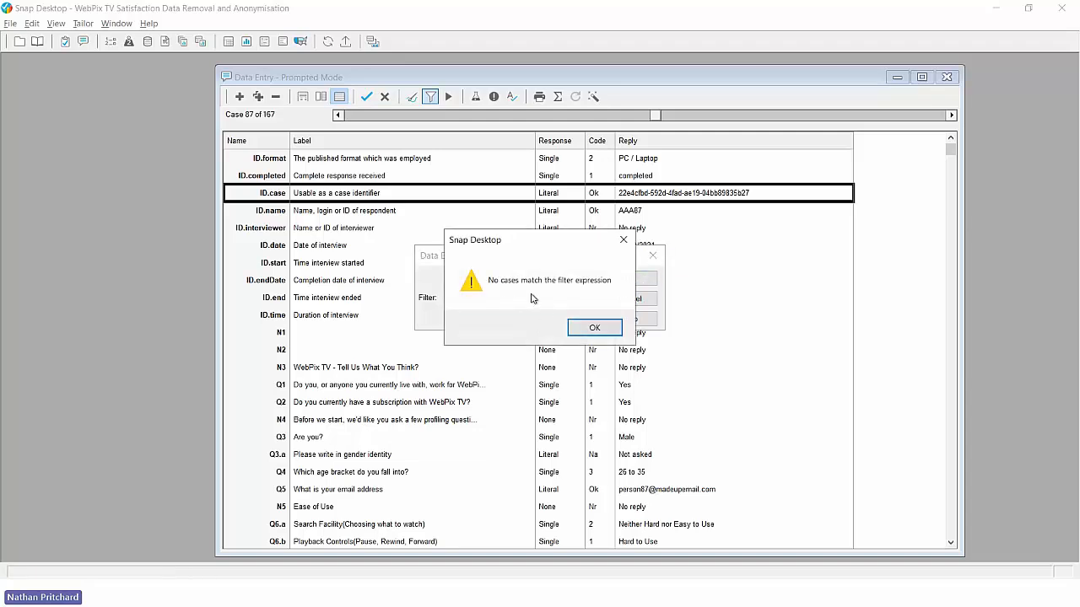
pyautogui.click(578, 329)
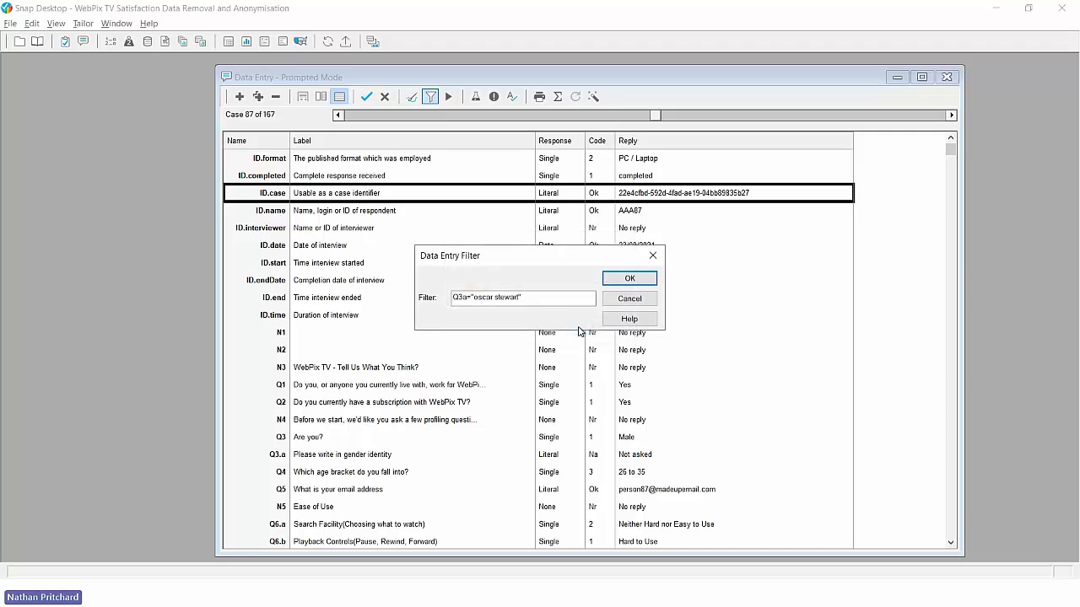
# Step: Add 'as lower case' after Q3a and apply, leaving only case 34
pyautogui.click(471, 299)
pyautogui.write('as lower')
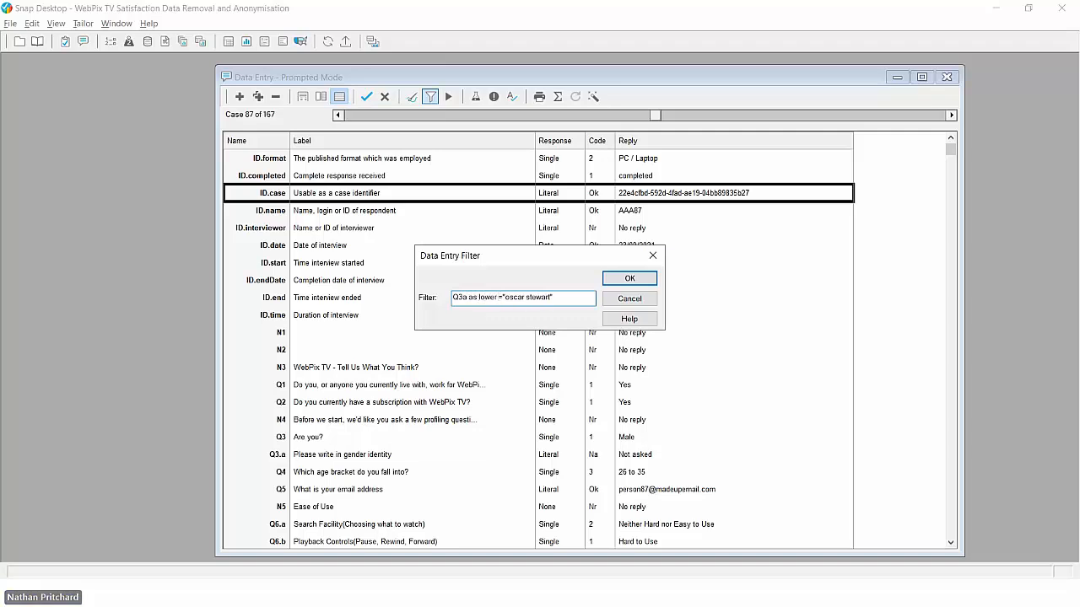
pyautogui.write(' case')
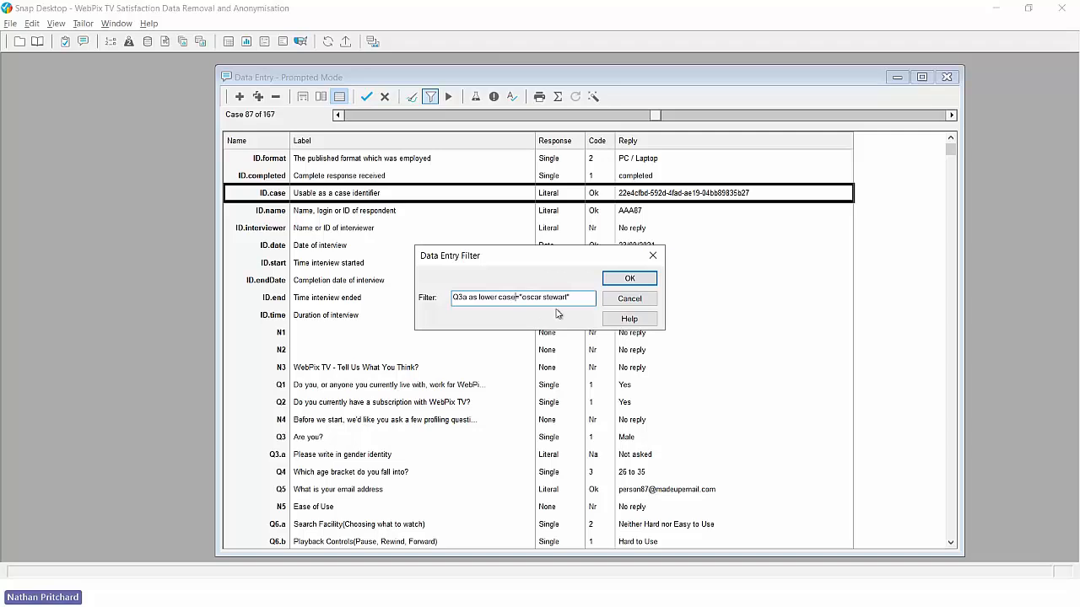
pyautogui.click(615, 282)
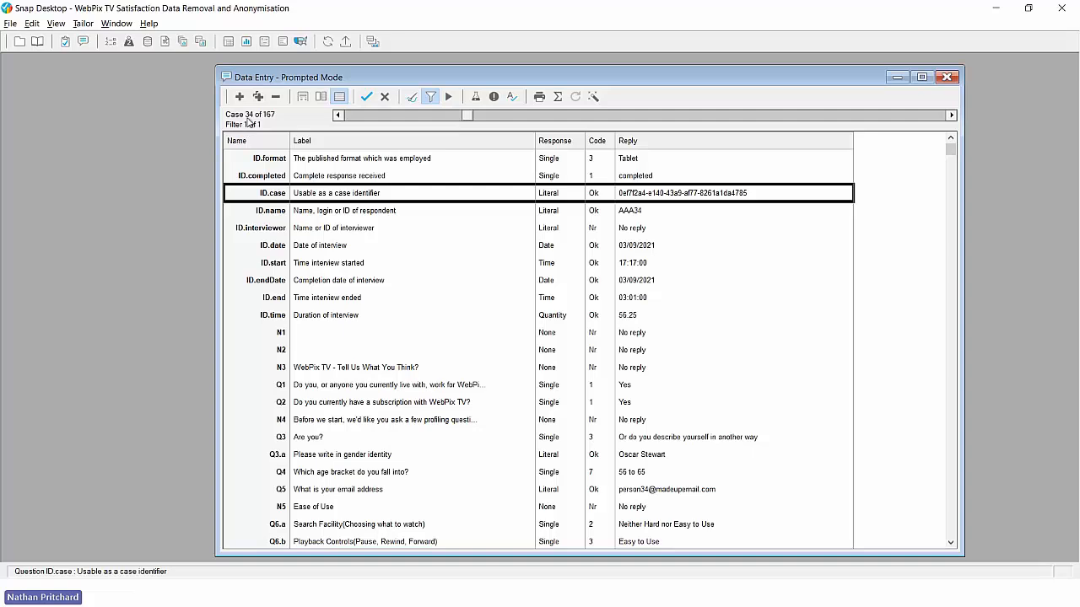
# Step: Delete the name from case 34's Q3.a gender-identity reply, leaving No reply
pyautogui.click(637, 456)
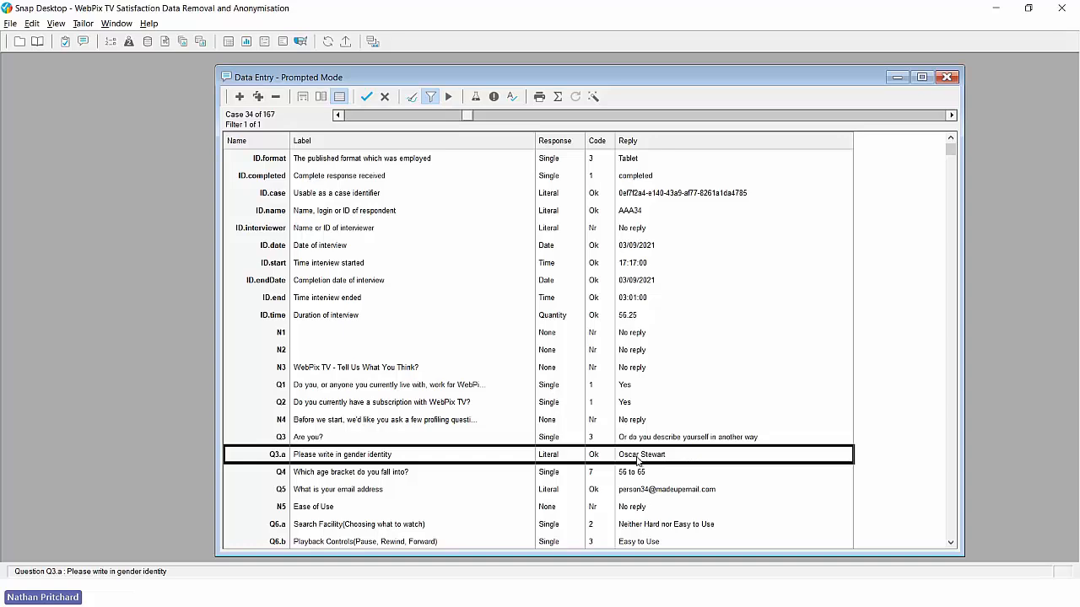
pyautogui.doubleClick(639, 458)
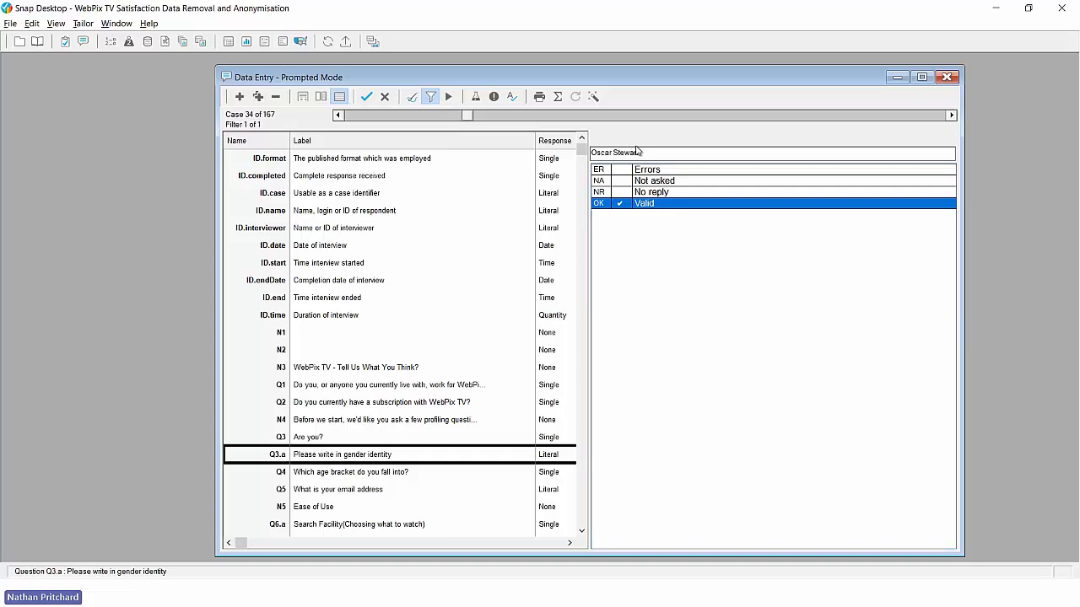
pyautogui.moveTo(637, 152); pyautogui.dragTo(592, 153)
pyautogui.press('BackSpace')
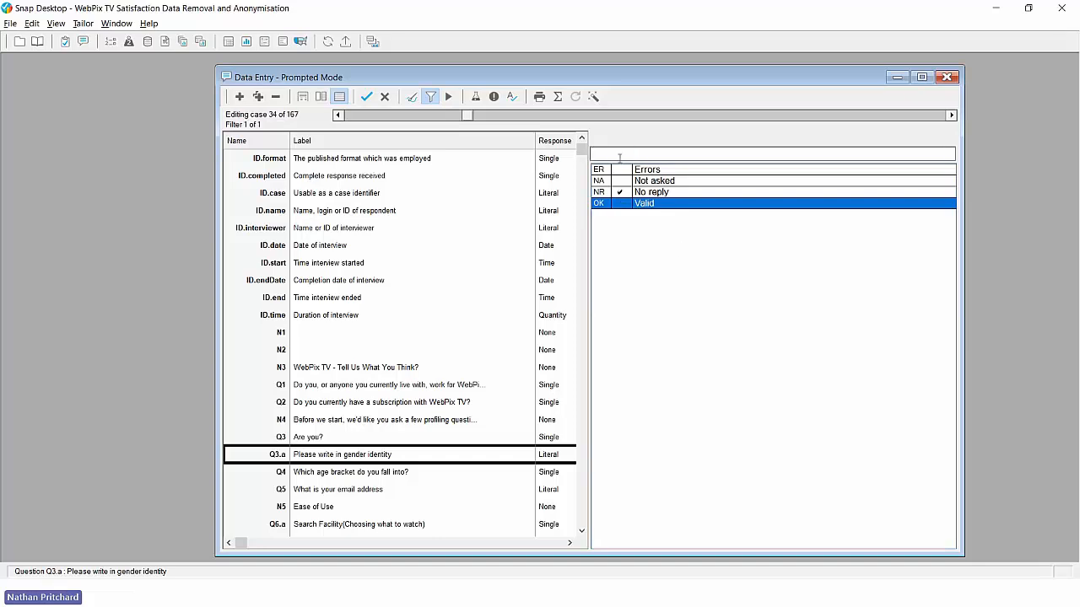
pyautogui.click(485, 456)
# Step: Select and clear case 34's Q5 email address reply
pyautogui.click(626, 498)
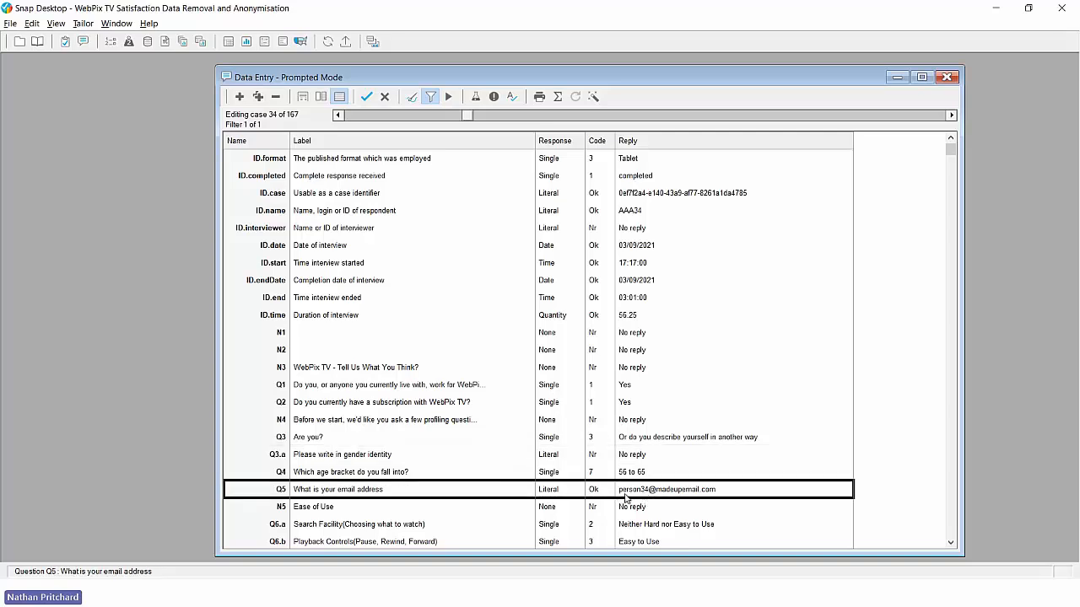
pyautogui.click(626, 498)
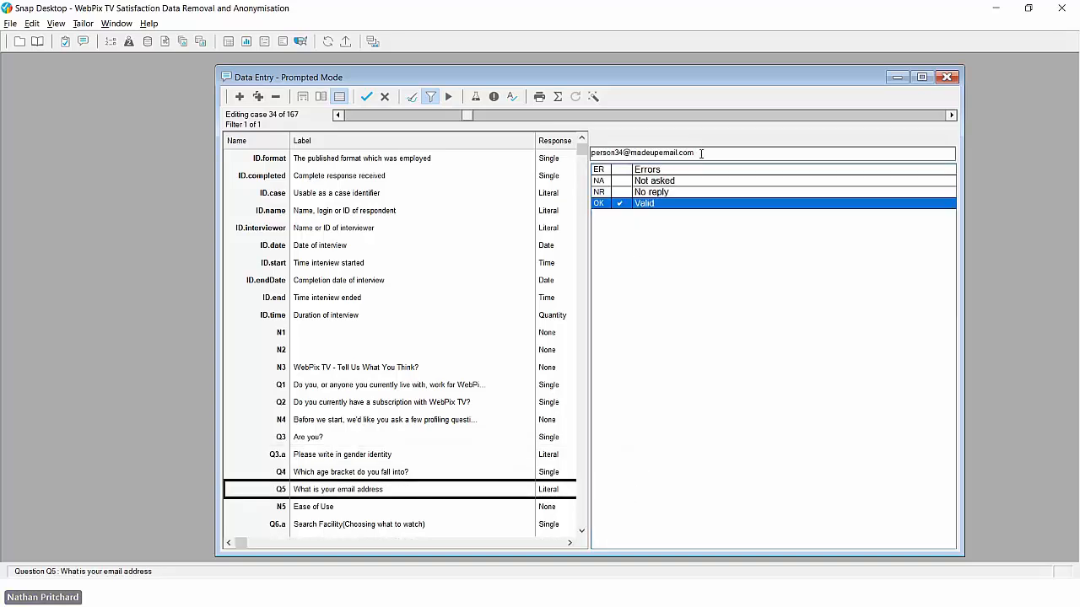
pyautogui.moveTo(700, 152); pyautogui.dragTo(591, 151)
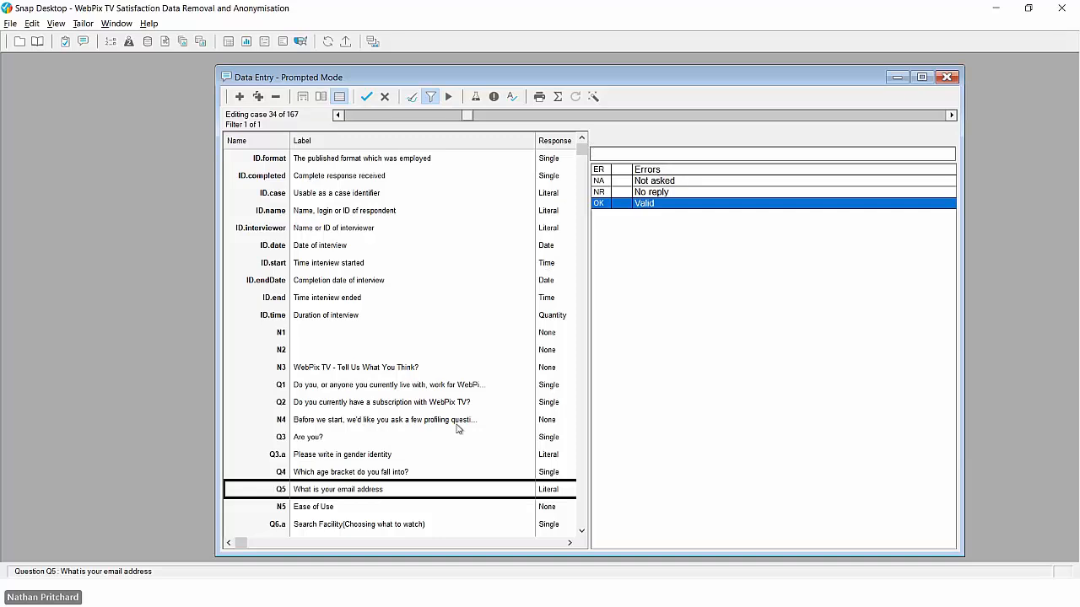
pyautogui.click(475, 495)
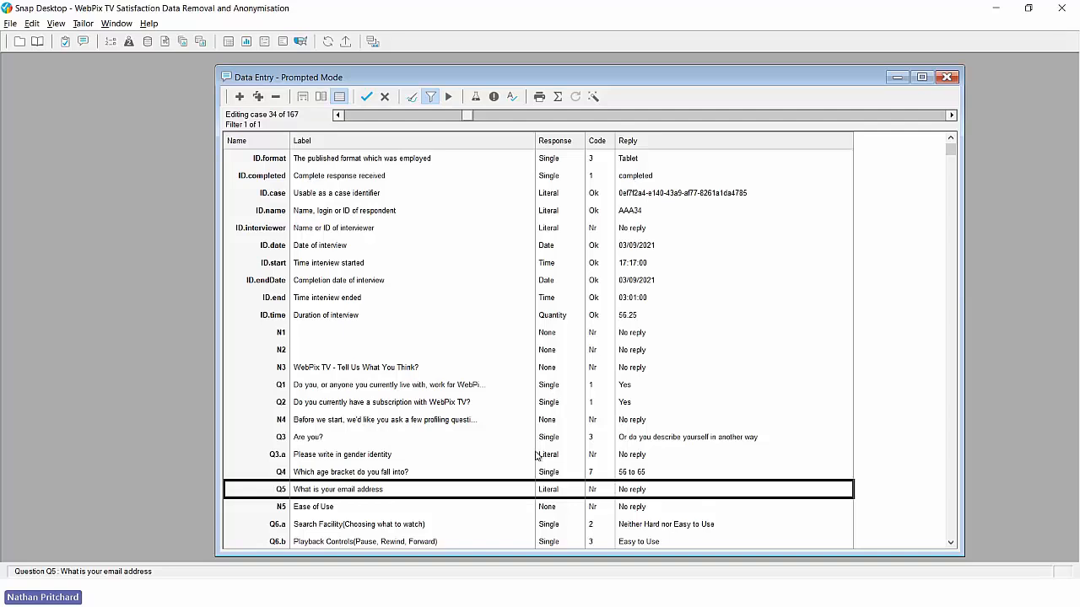
# Step: Erase case 34's ID.name respondent ID and commit it as No reply
pyautogui.click(295, 214)
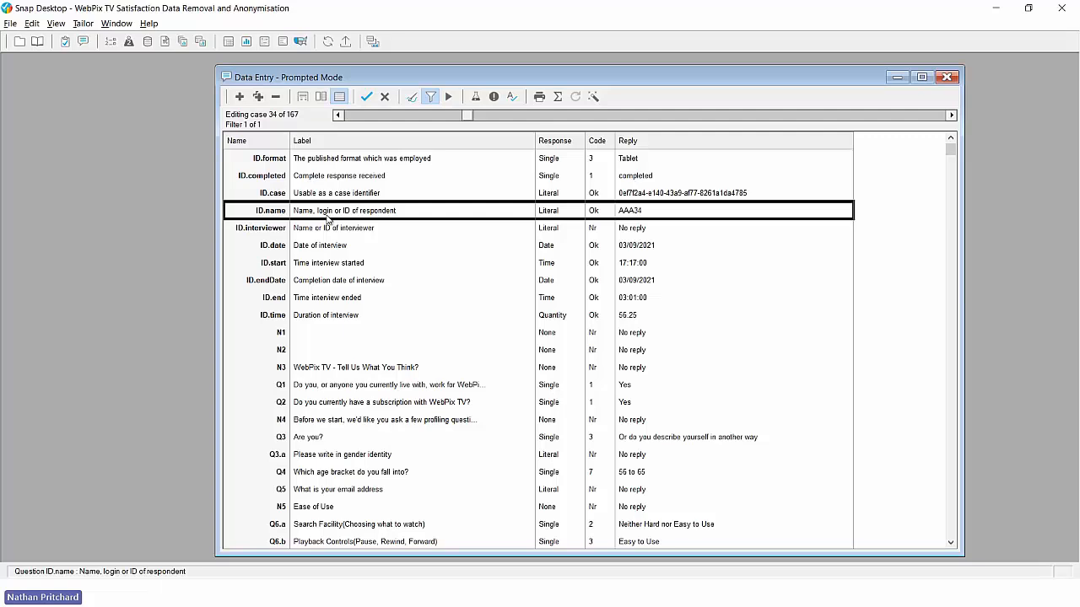
pyautogui.click(612, 216)
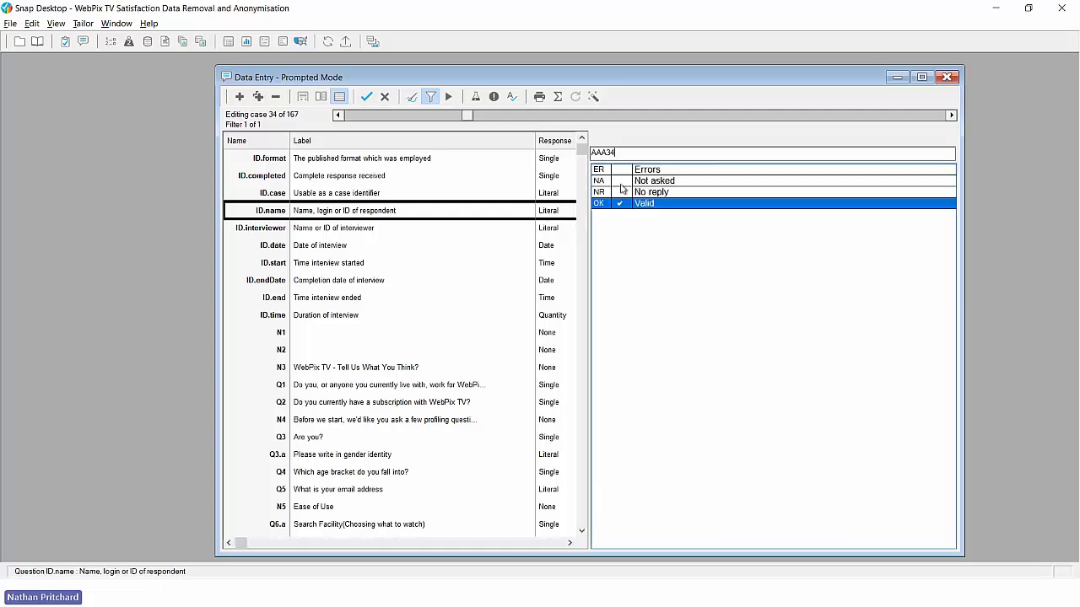
pyautogui.moveTo(623, 152); pyautogui.dragTo(572, 156)
pyautogui.press('Delete')
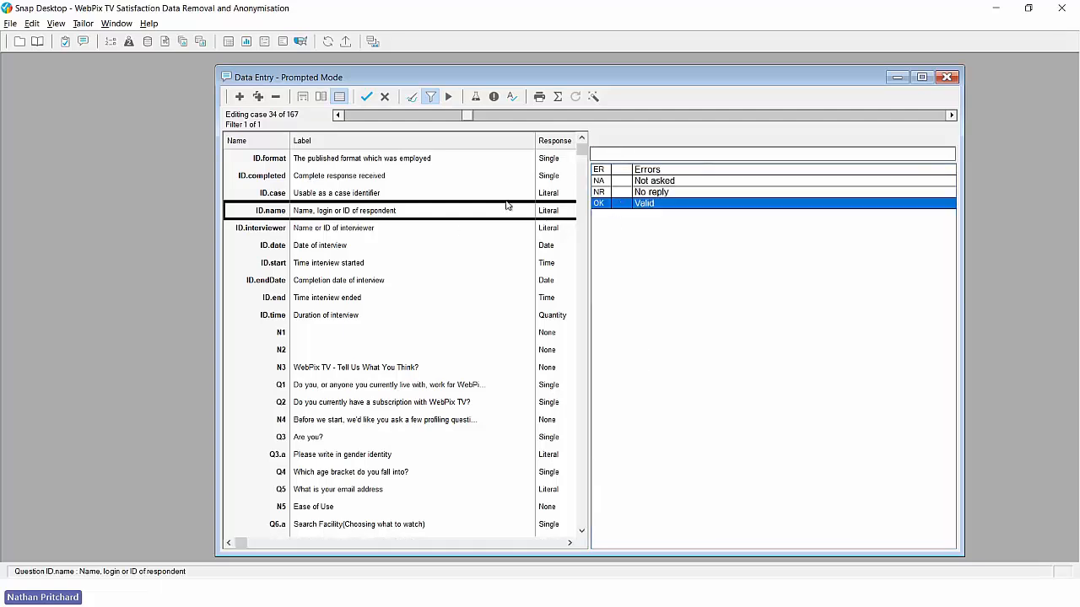
pyautogui.press('Return')
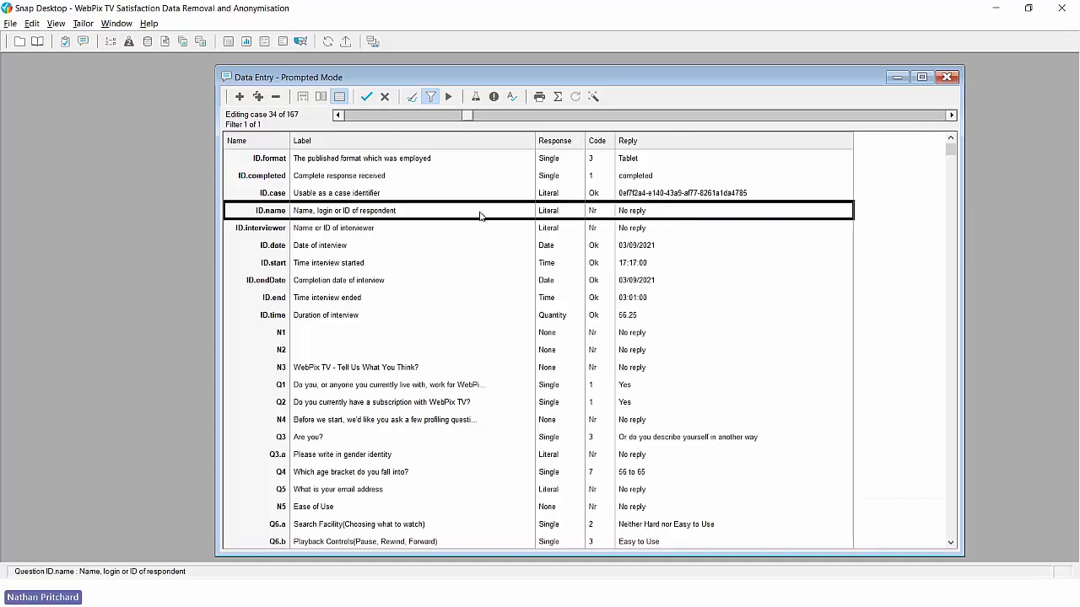
# Step: Delete case 34 entirely, switch off the case filter and keep the changes
pyautogui.click(276, 97)
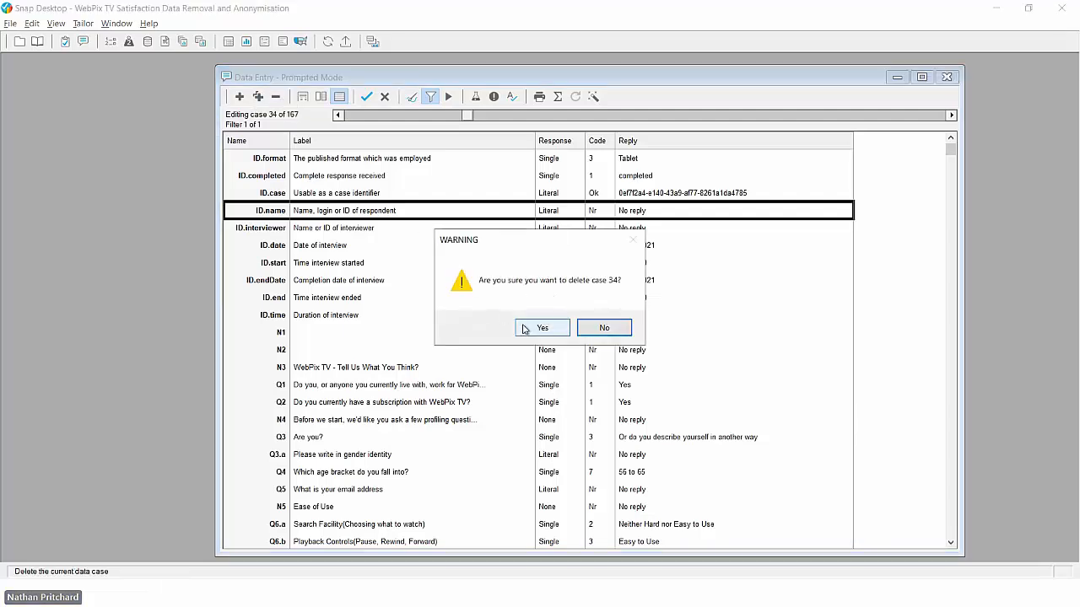
pyautogui.click(523, 329)
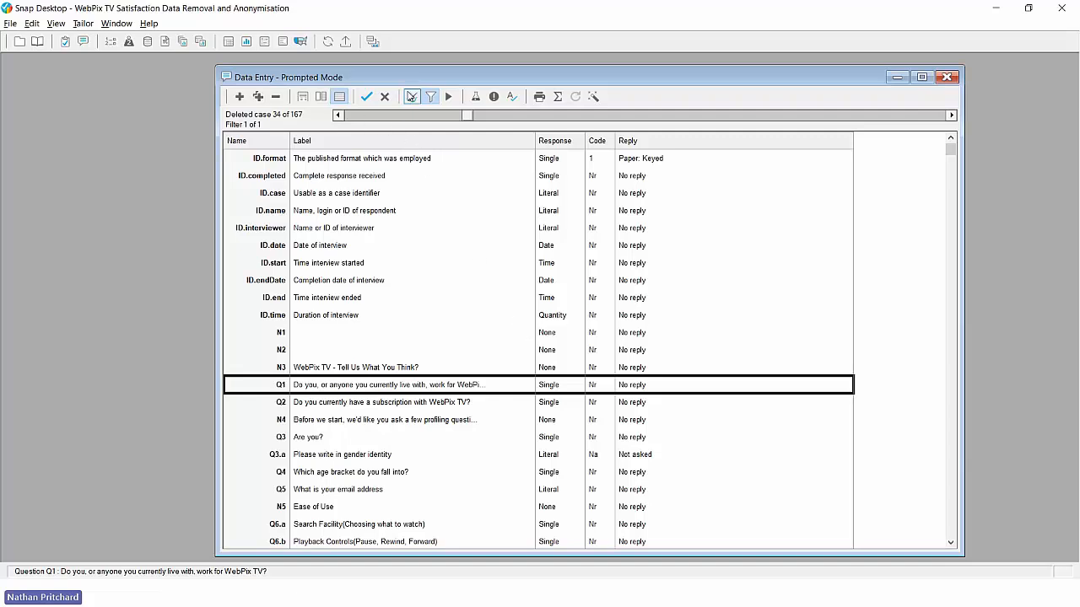
pyautogui.click(411, 96)
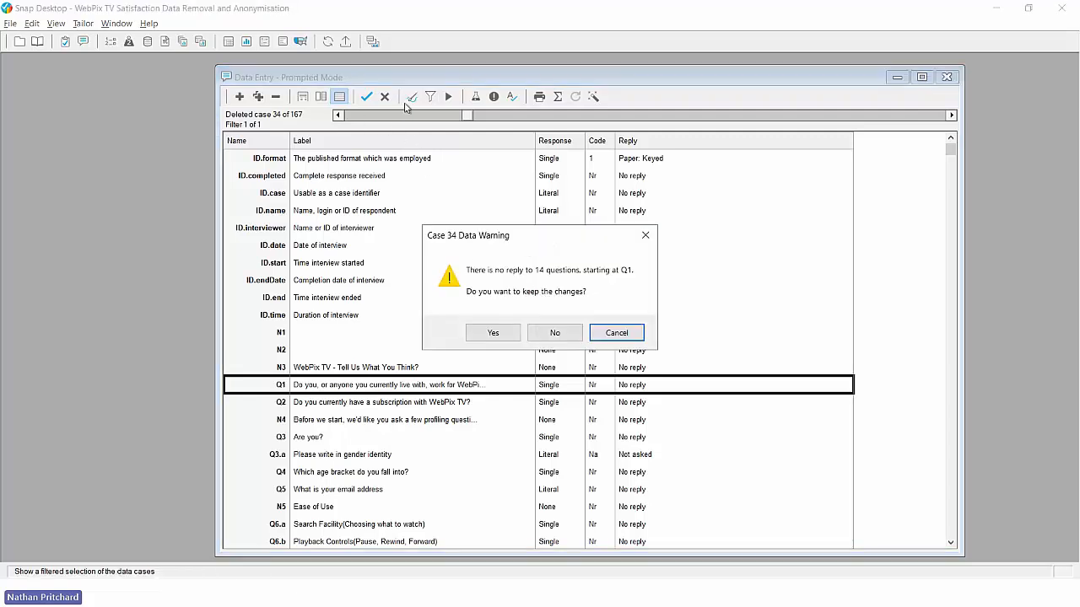
pyautogui.click(493, 333)
# Step: Step back to case 33 and forward to deleted case 34, then switch to Snap XMP Online
pyautogui.click(338, 115)
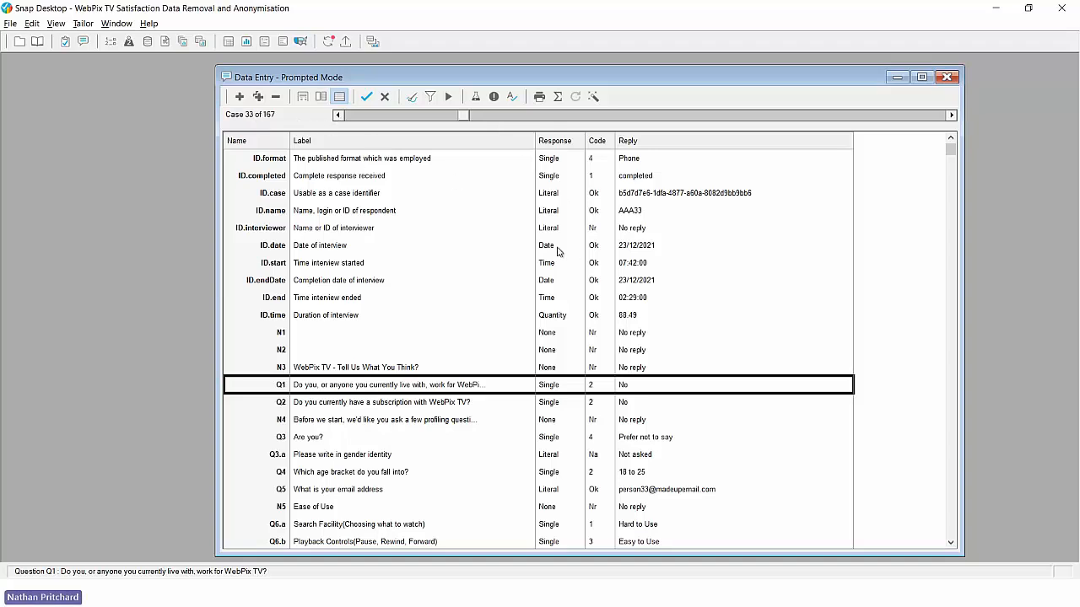
pyautogui.click(951, 115)
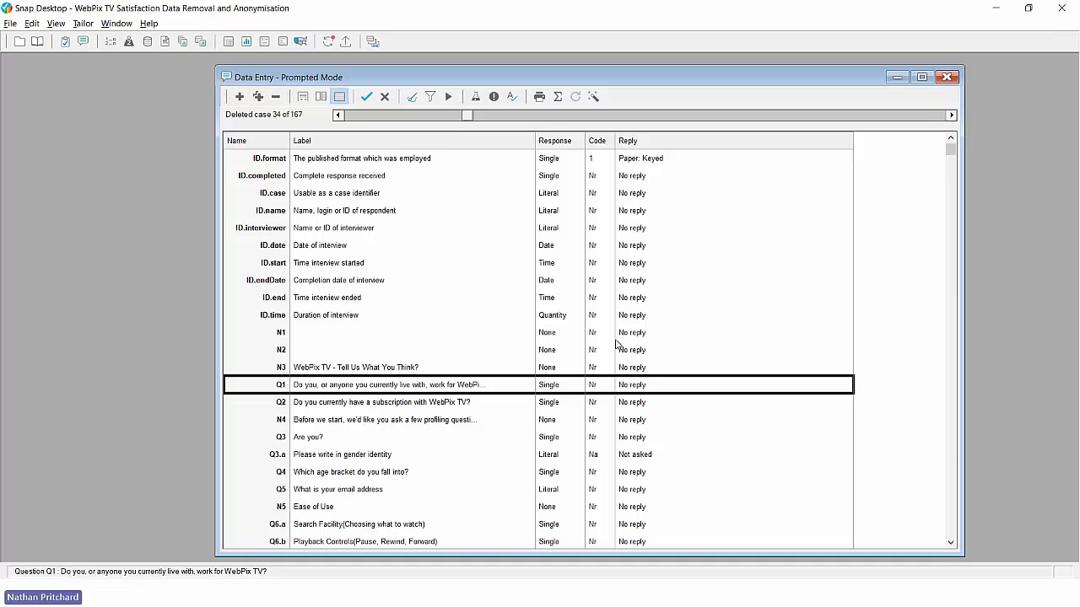
pyautogui.hotkey('alt', 'Tab')
pyautogui.hotkey('alt', 'Tab')
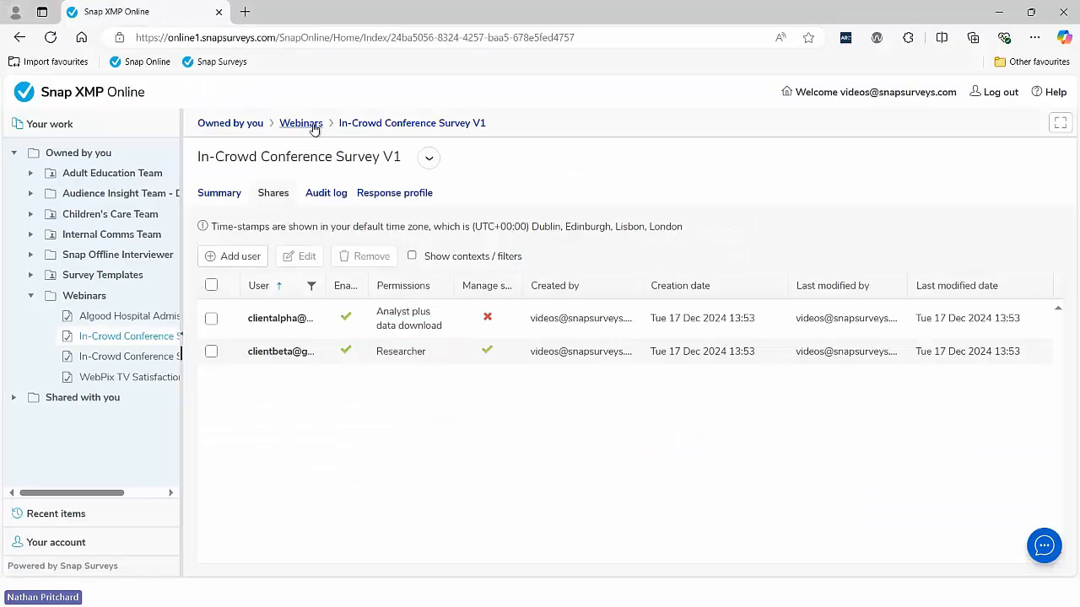
# Step: Go to WebPix TV Satisfaction's Responses > Find and erase page and enter a lower-case Q5 email query
pyautogui.click(311, 125)
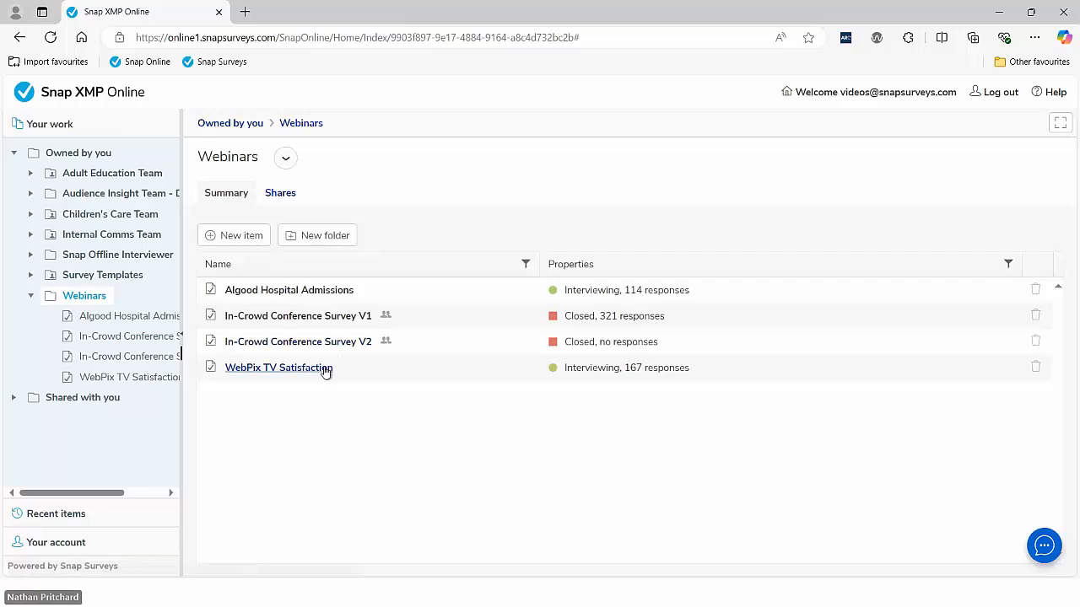
pyautogui.click(323, 370)
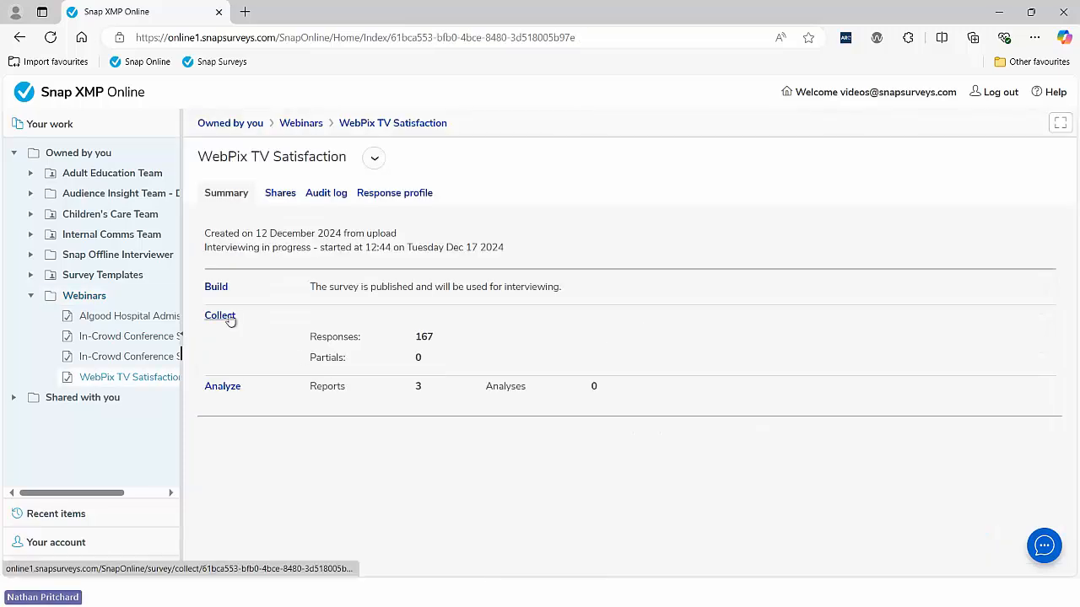
pyautogui.click(221, 315)
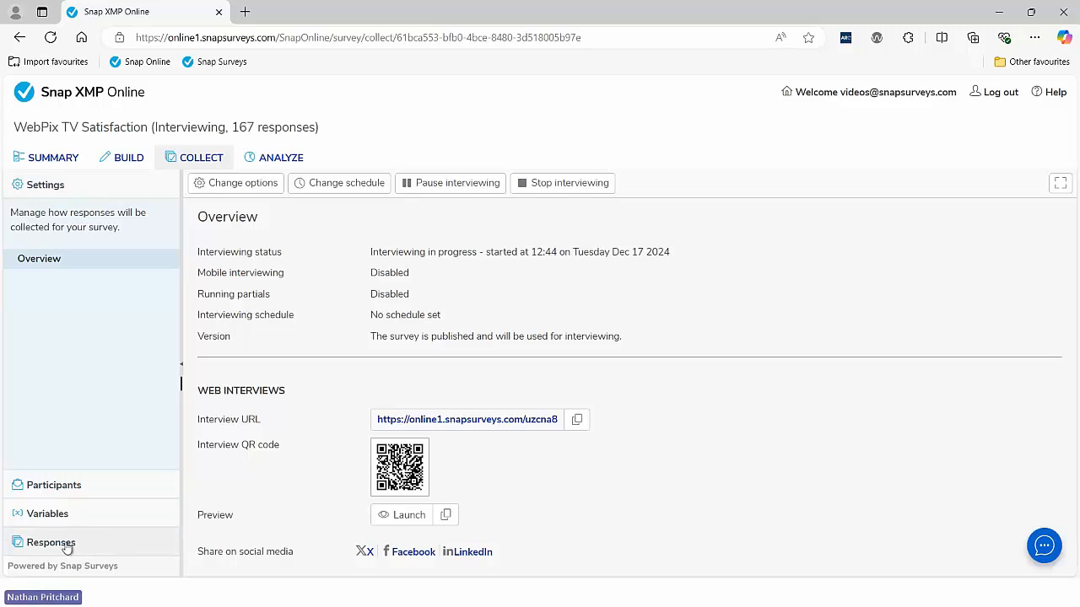
pyautogui.click(51, 543)
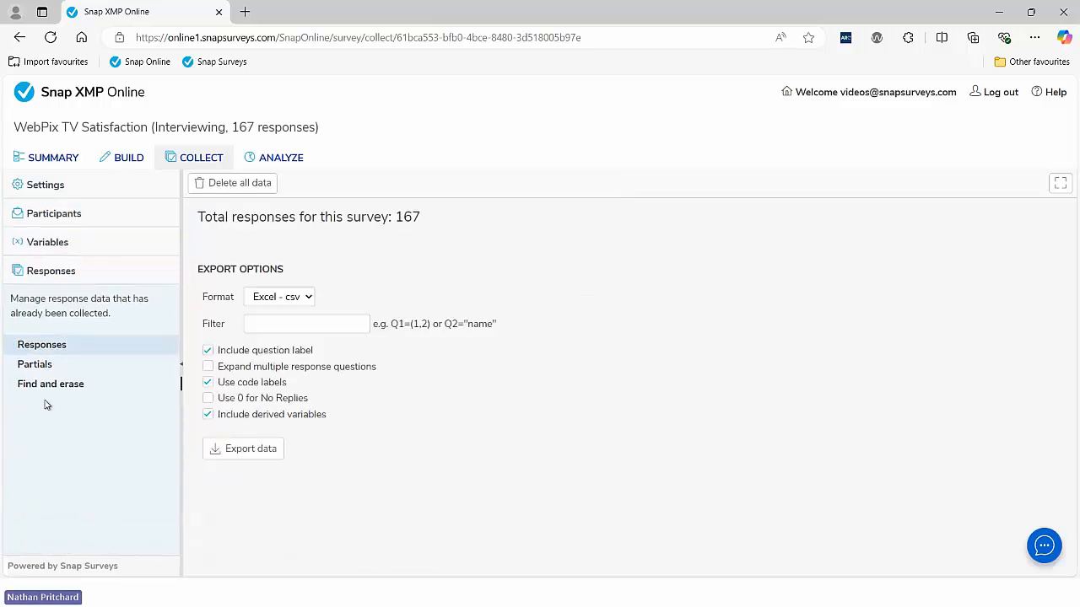
pyautogui.click(46, 388)
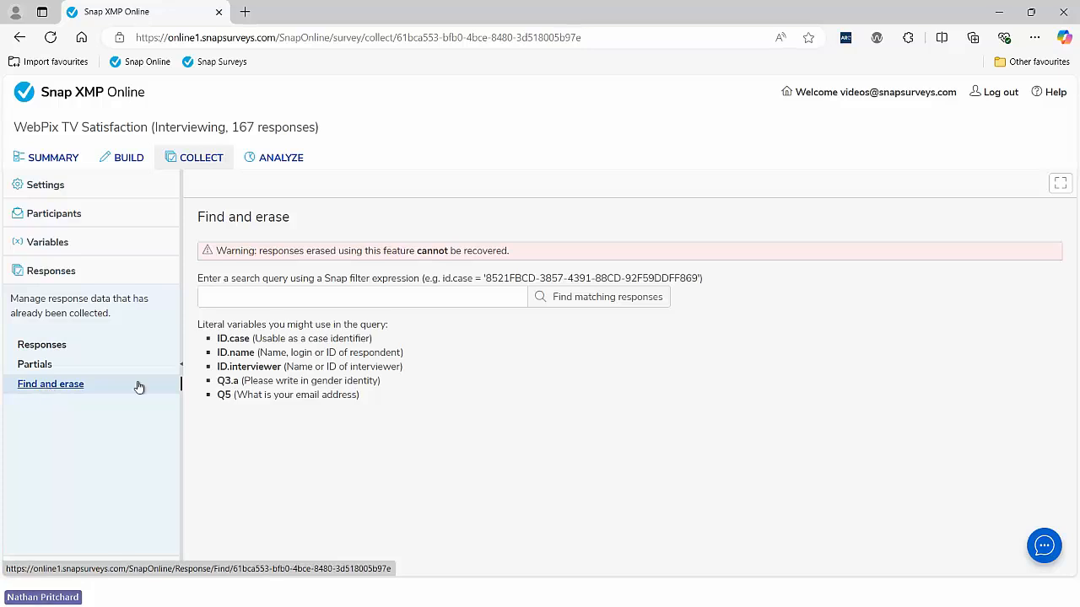
pyautogui.click(260, 300)
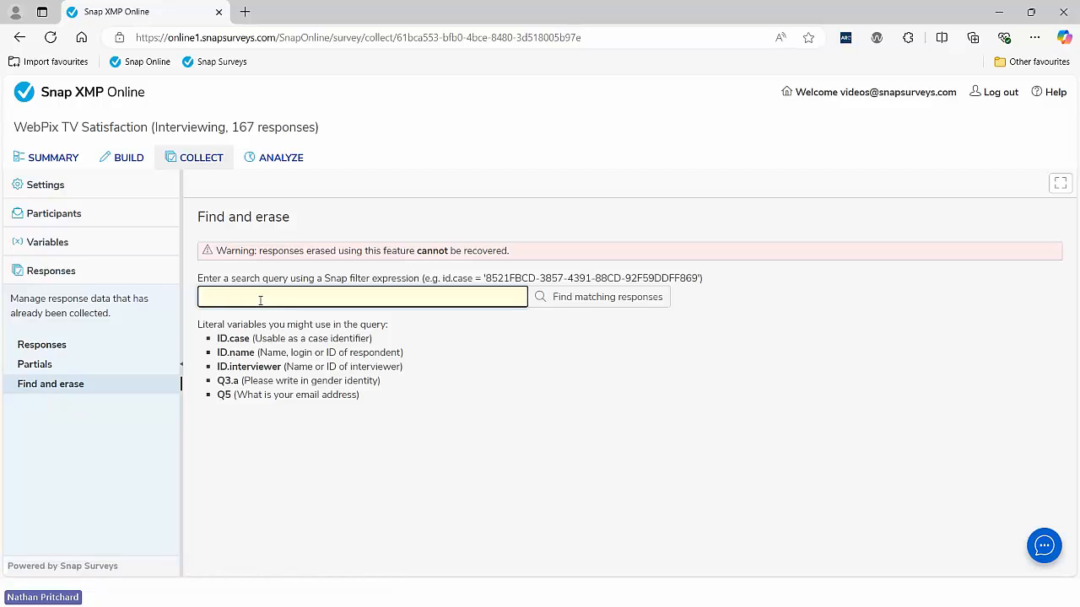
pyautogui.write('Q5 as ')
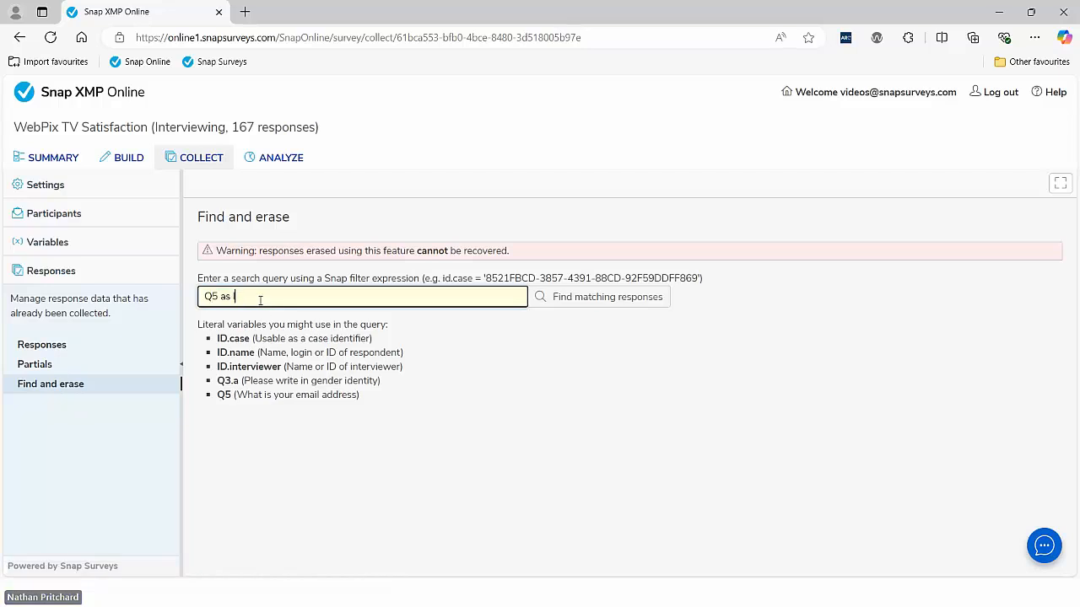
pyautogui.write('lower case')
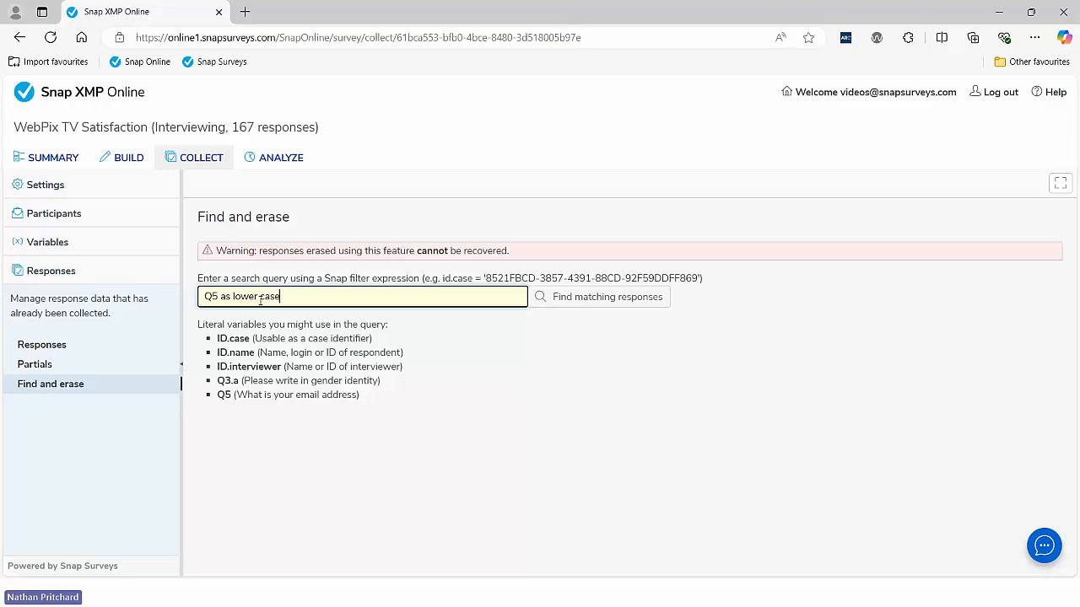
pyautogui.write('=')
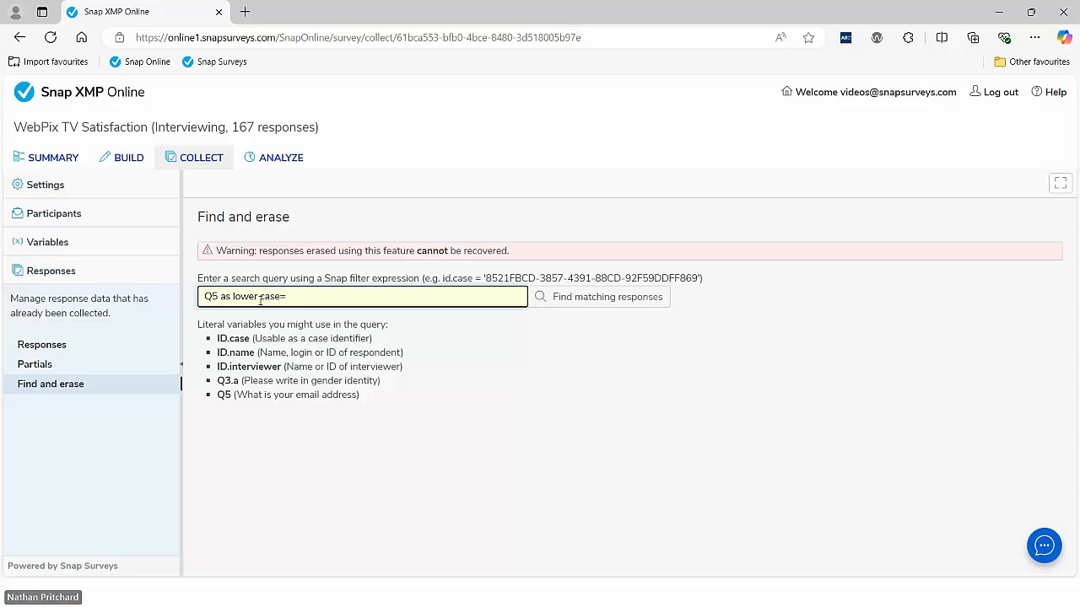
pyautogui.write('perso')
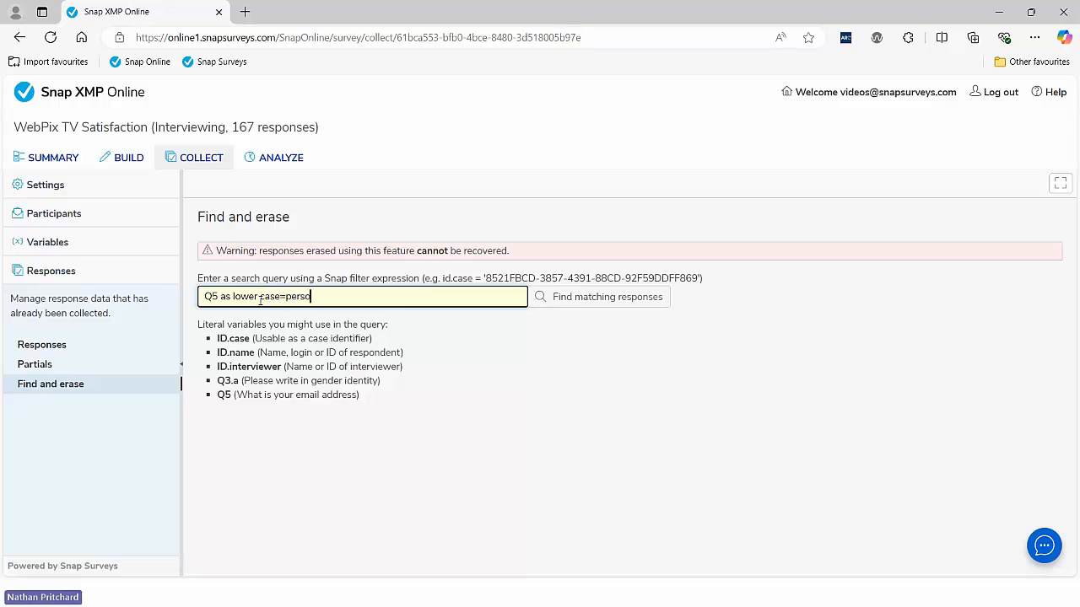
pyautogui.write('n7')
# Step: Run the Q5 email search and compare the email answers of its 8 matches with the query
pyautogui.click(587, 302)
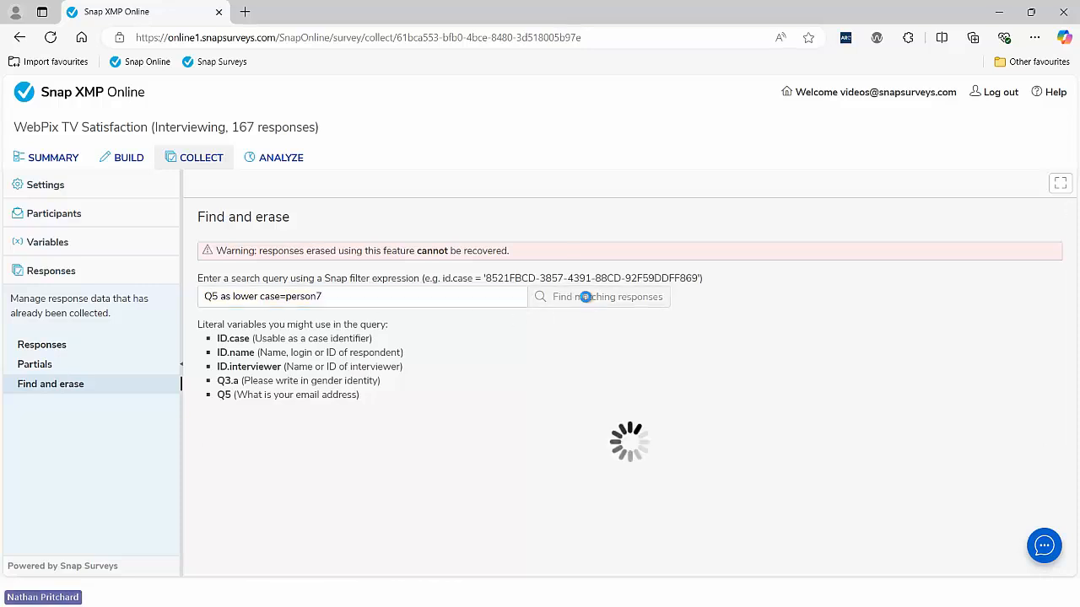
pyautogui.scroll(-3, 548, 366)
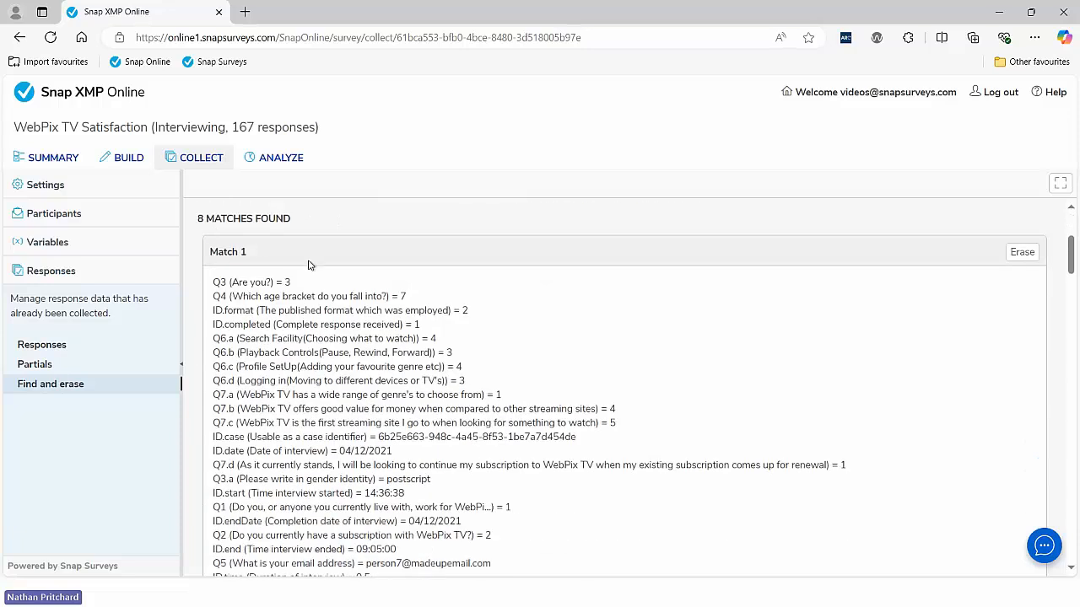
pyautogui.scroll(-1, 310, 266)
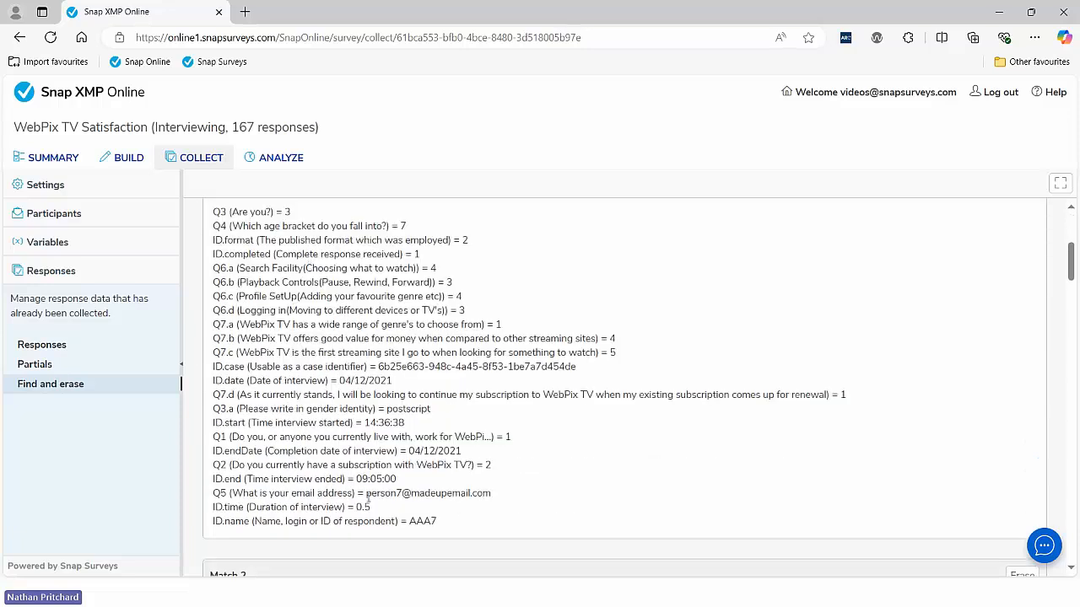
pyautogui.moveTo(367, 495); pyautogui.dragTo(413, 500)
pyautogui.scroll(-5, 413, 500)
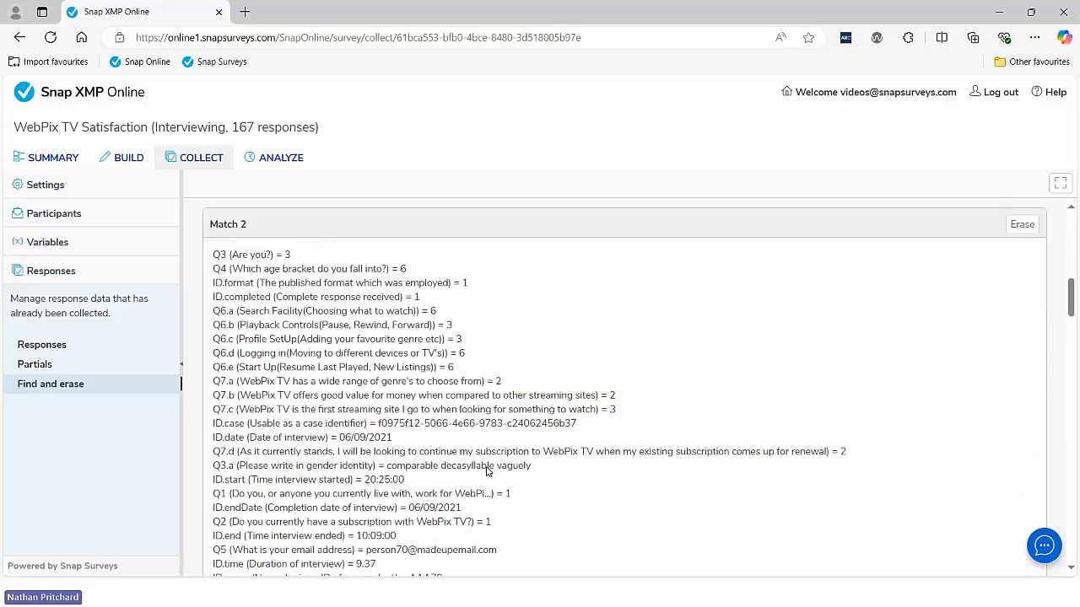
pyautogui.moveTo(366, 479); pyautogui.dragTo(403, 479)
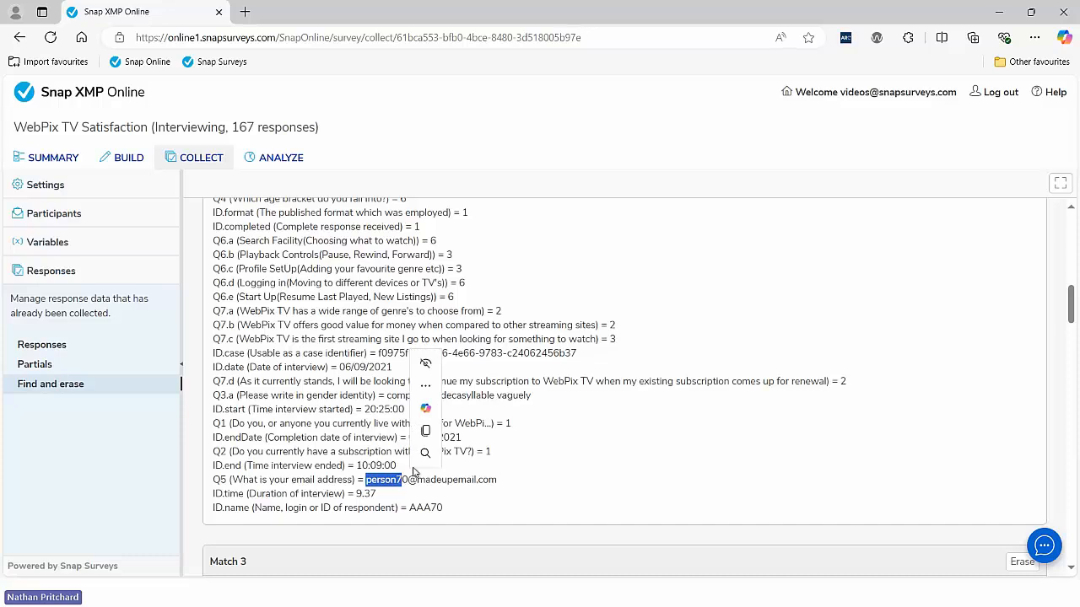
pyautogui.scroll(-5, 545, 456)
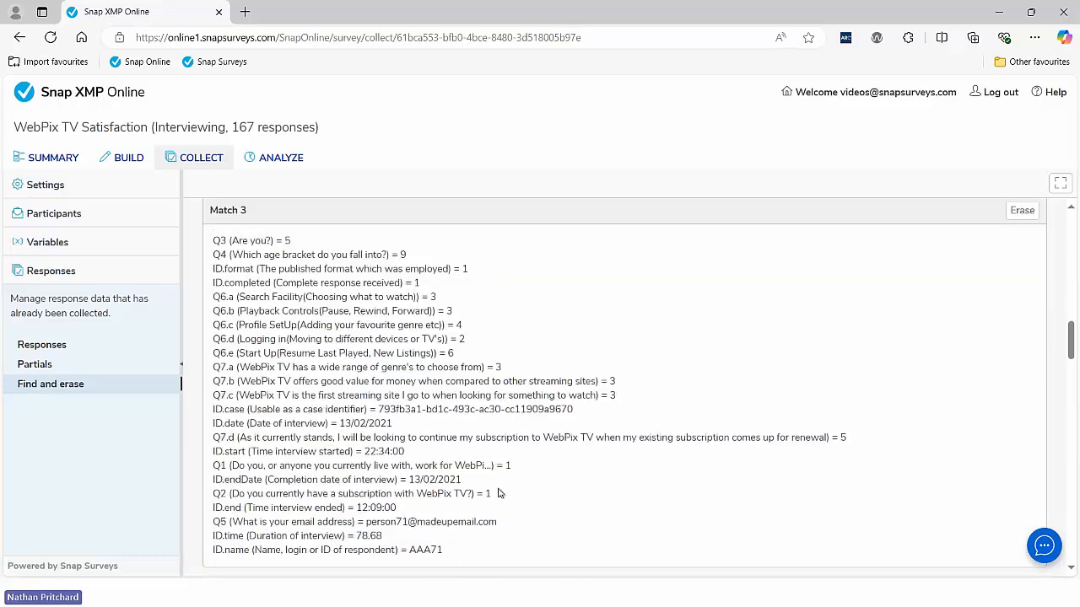
pyautogui.scroll(15, 512, 486)
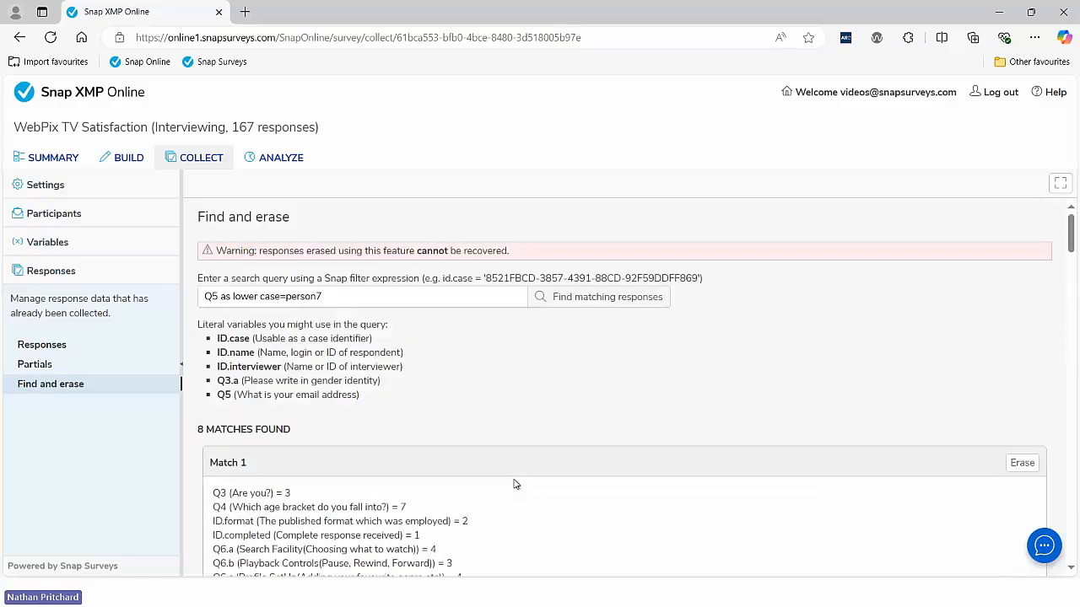
# Step: Append @ to the Q5 search value and rerun the search
pyautogui.click(328, 297)
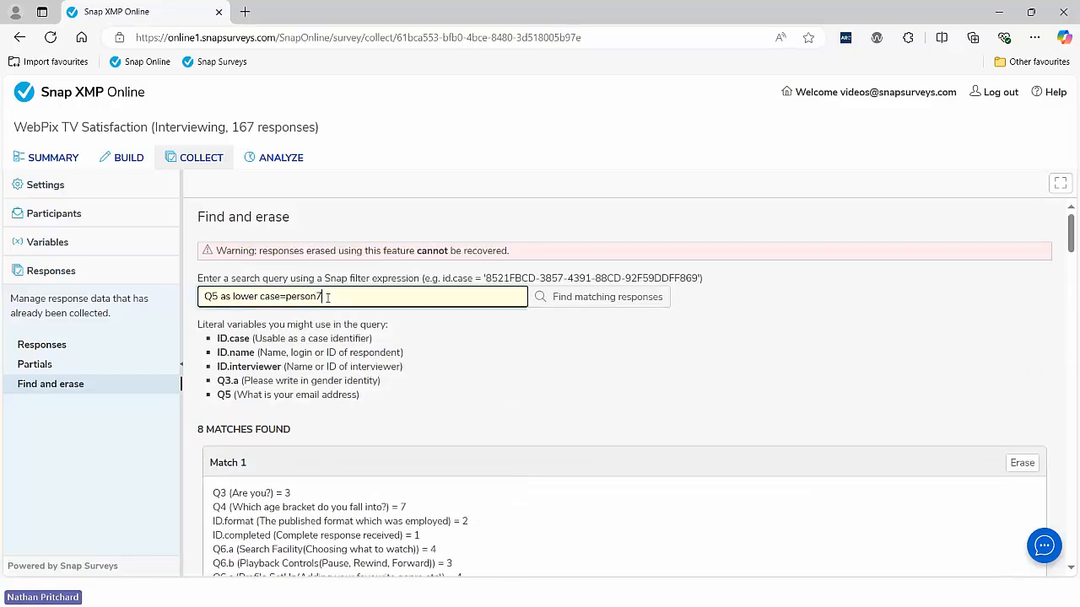
pyautogui.write('@')
pyautogui.click(586, 305)
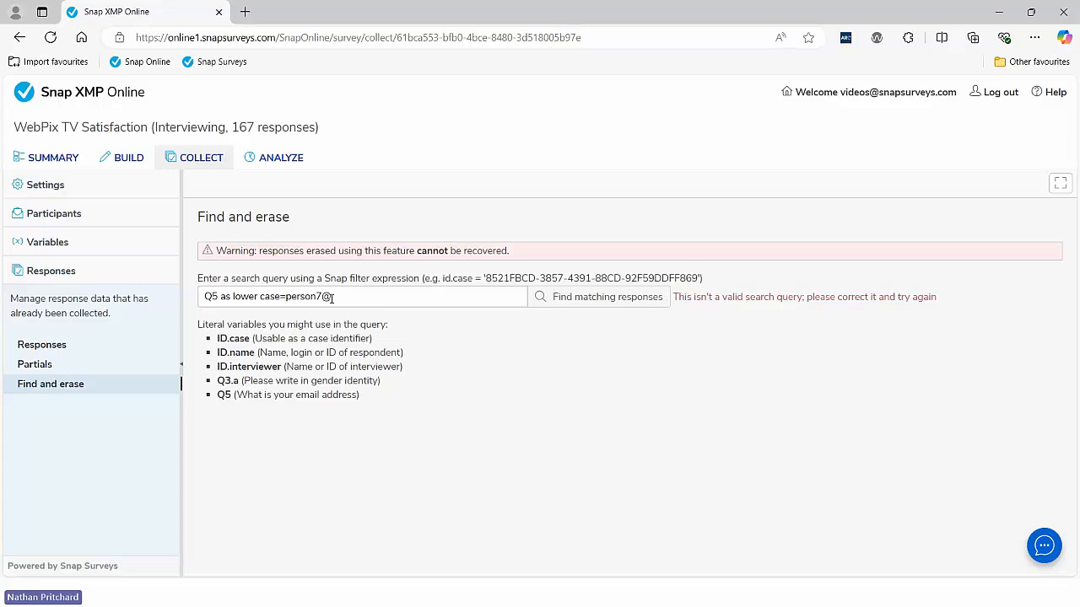
# Step: Wrap the search value in double quotes, rerun, and inspect the single matching response
pyautogui.click(287, 297)
pyautogui.write('"')
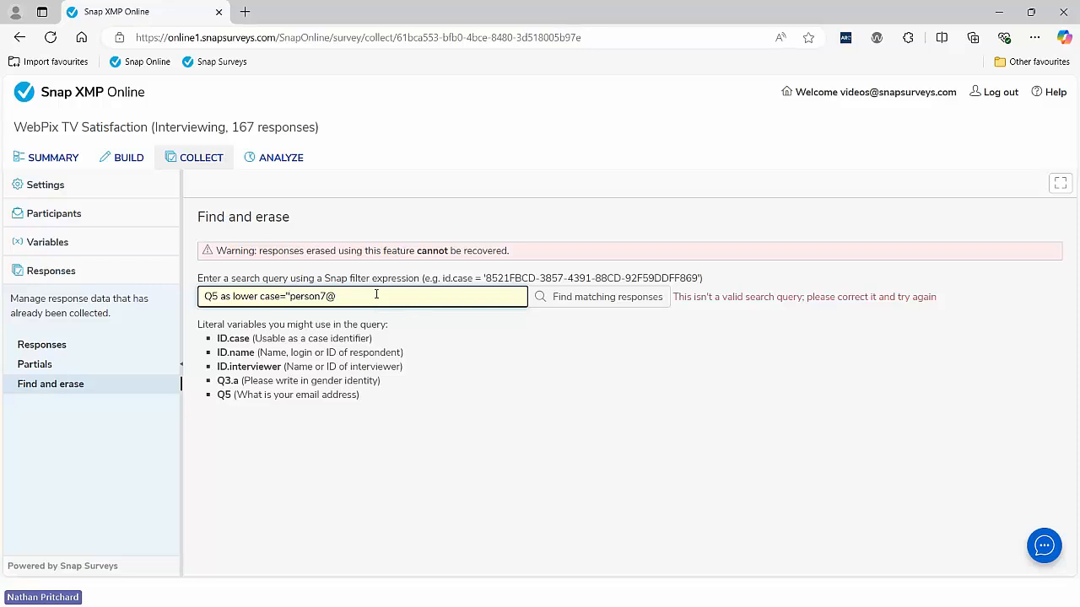
pyautogui.click(372, 295)
pyautogui.write('"')
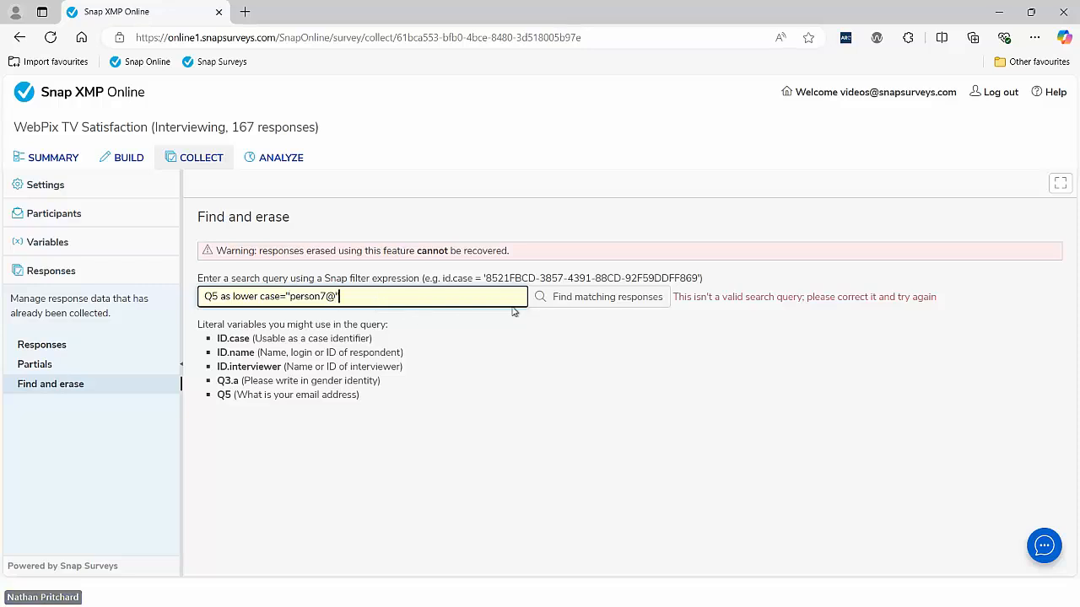
pyautogui.click(576, 306)
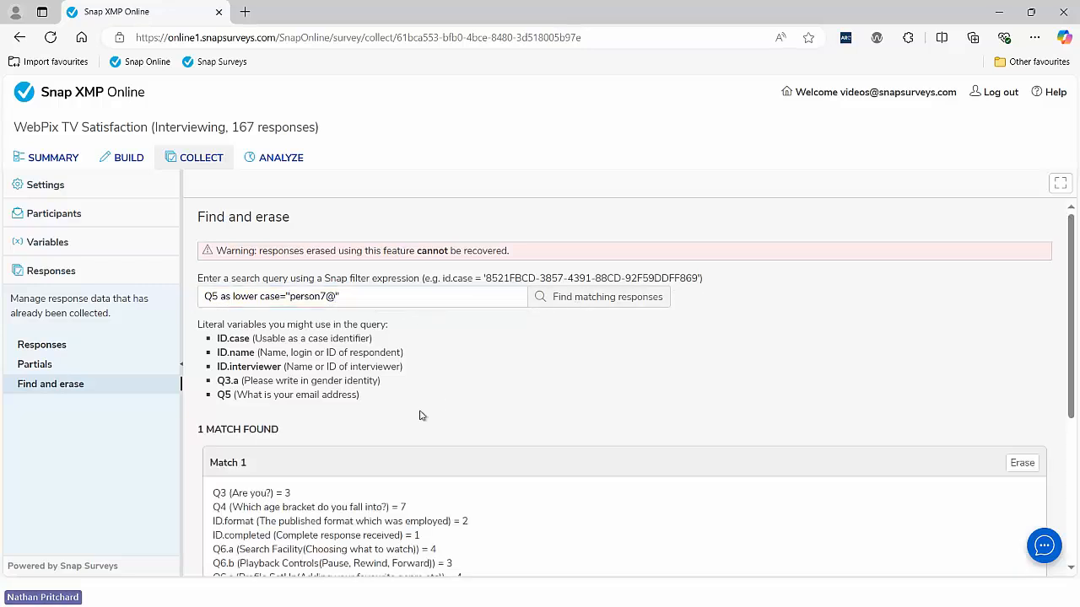
pyautogui.scroll(-2, 421, 414)
pyautogui.moveTo(292, 295); pyautogui.dragTo(199, 290)
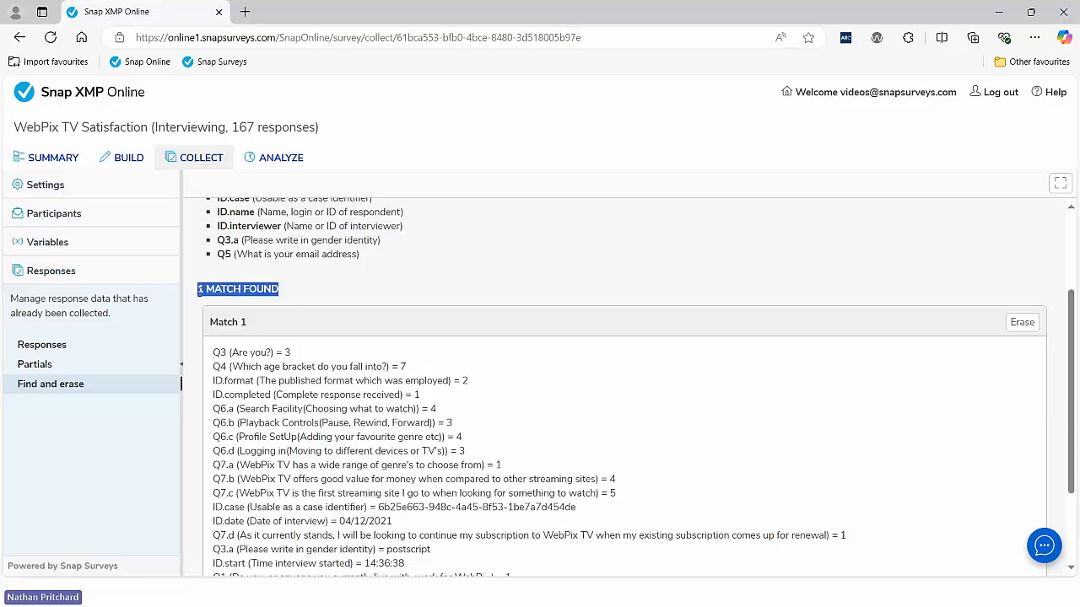
pyautogui.click(375, 320)
pyautogui.scroll(-2, 455, 533)
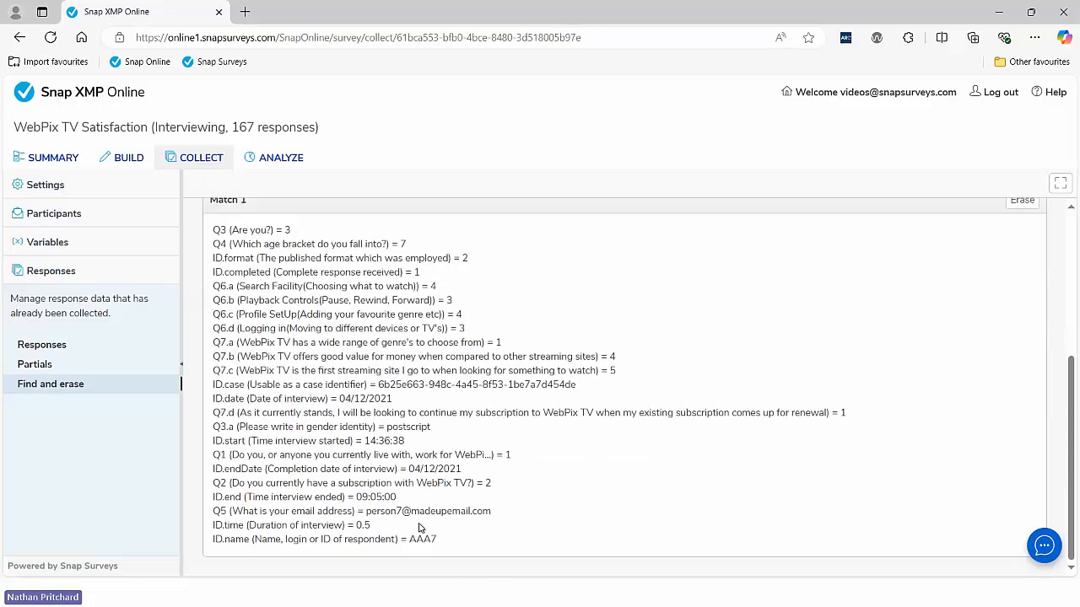
pyautogui.moveTo(364, 511); pyautogui.dragTo(506, 519)
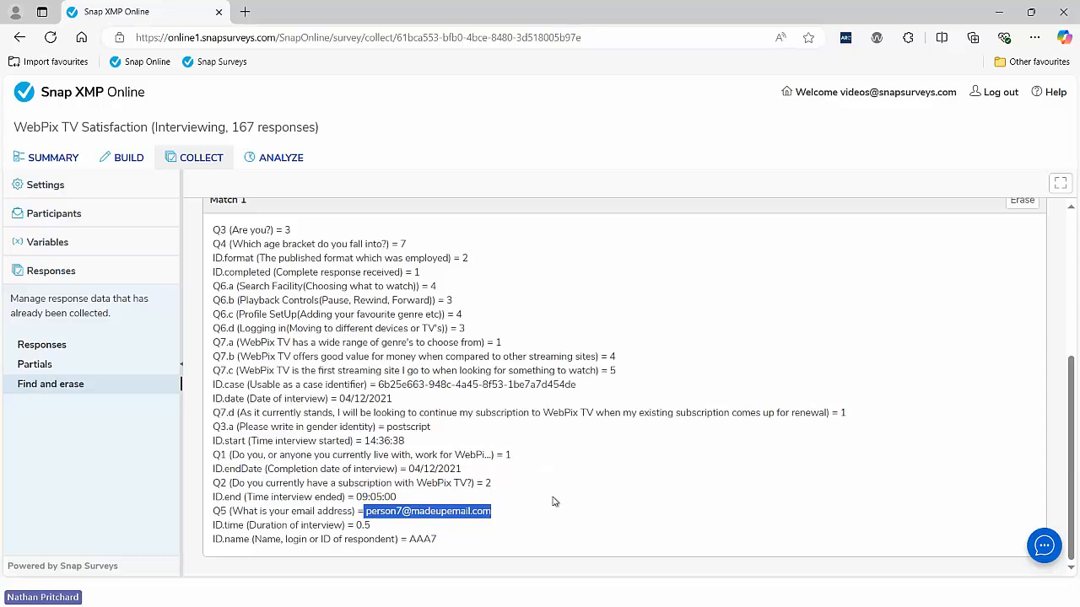
pyautogui.scroll(2, 889, 419)
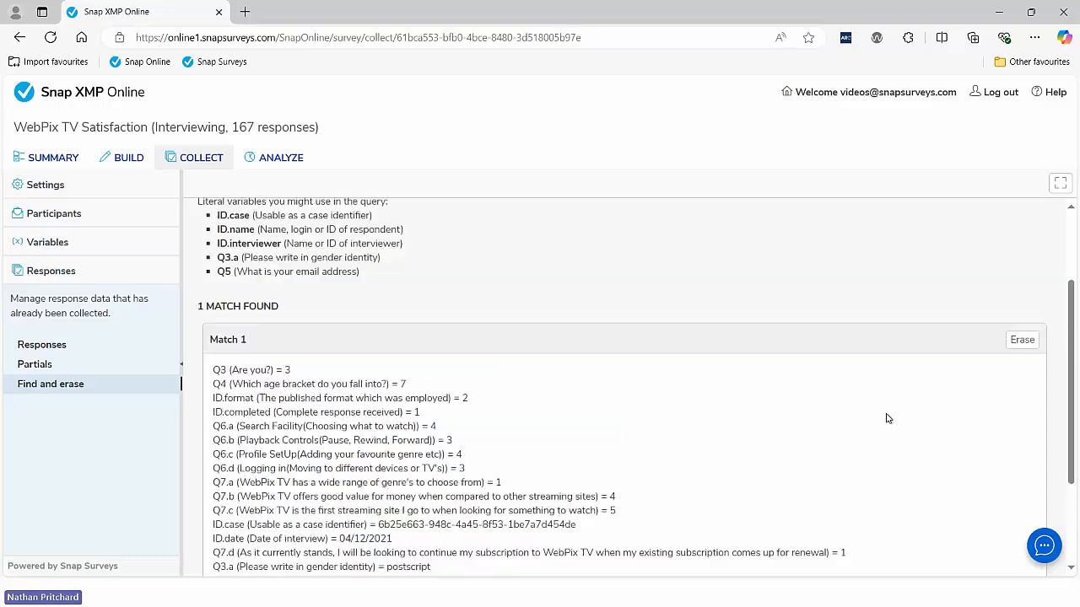
# Step: Erase the lone matching response, confirm it, and return to Snap Desktop
pyautogui.click(1023, 340)
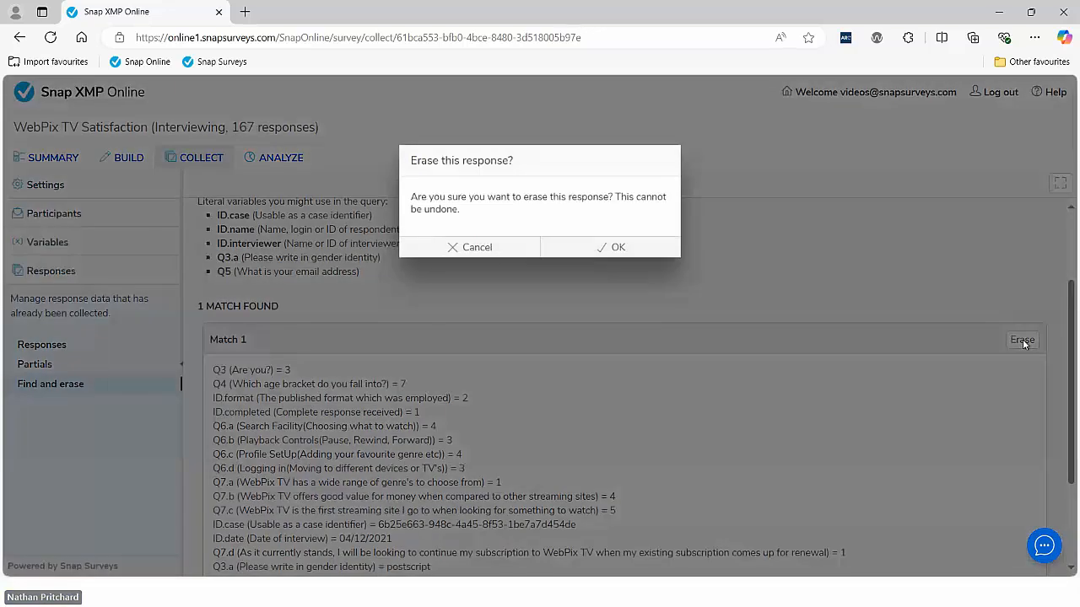
pyautogui.click(634, 249)
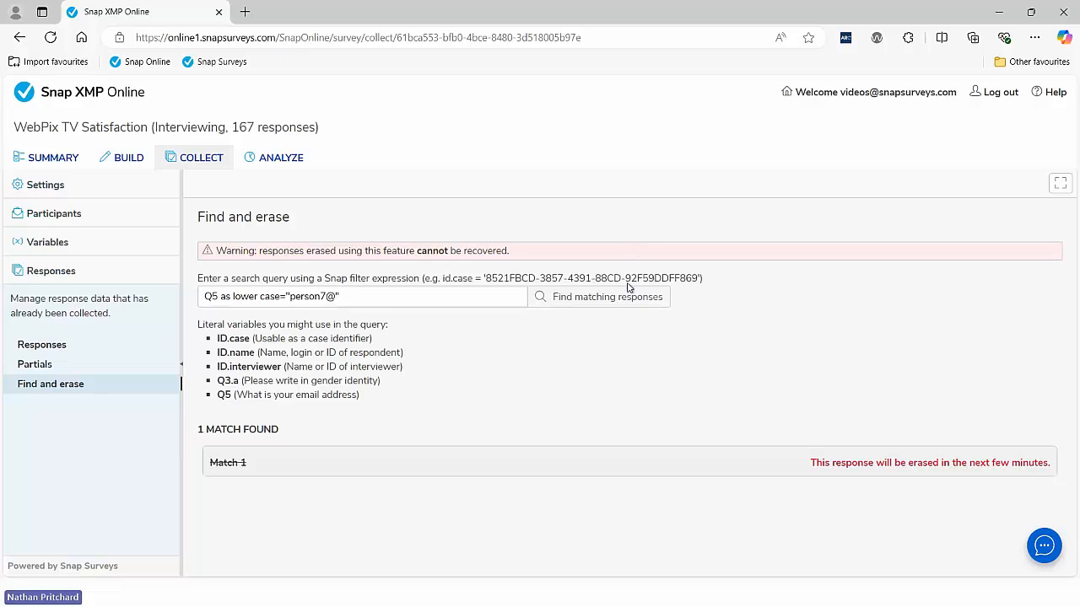
pyautogui.hotkey('alt', 'Tab')
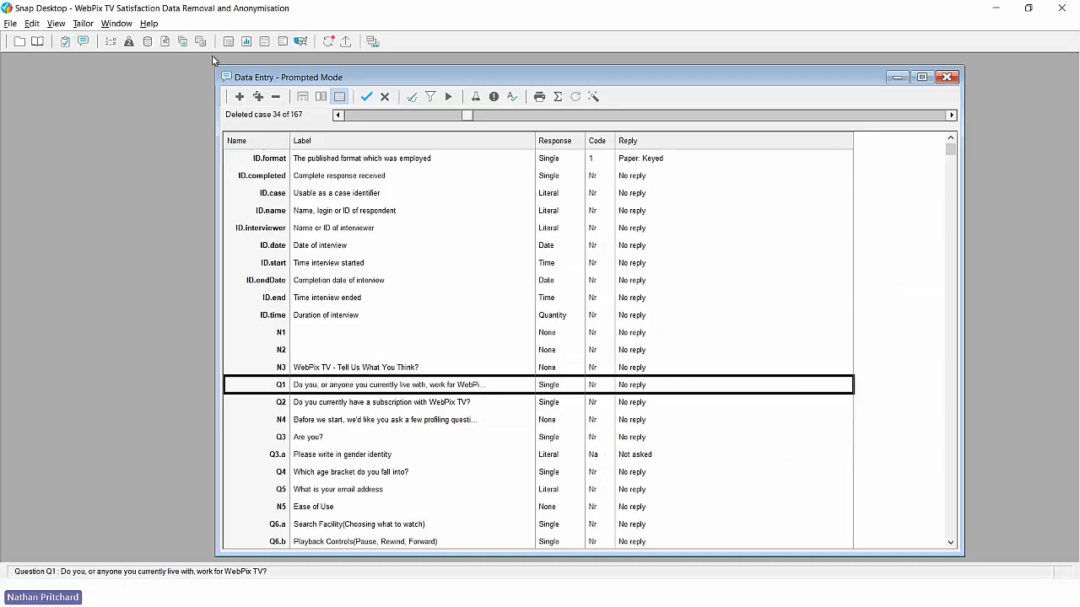
# Step: Synchronize the WebPix TV survey with the online responses and close the summary
pyautogui.click(328, 41)
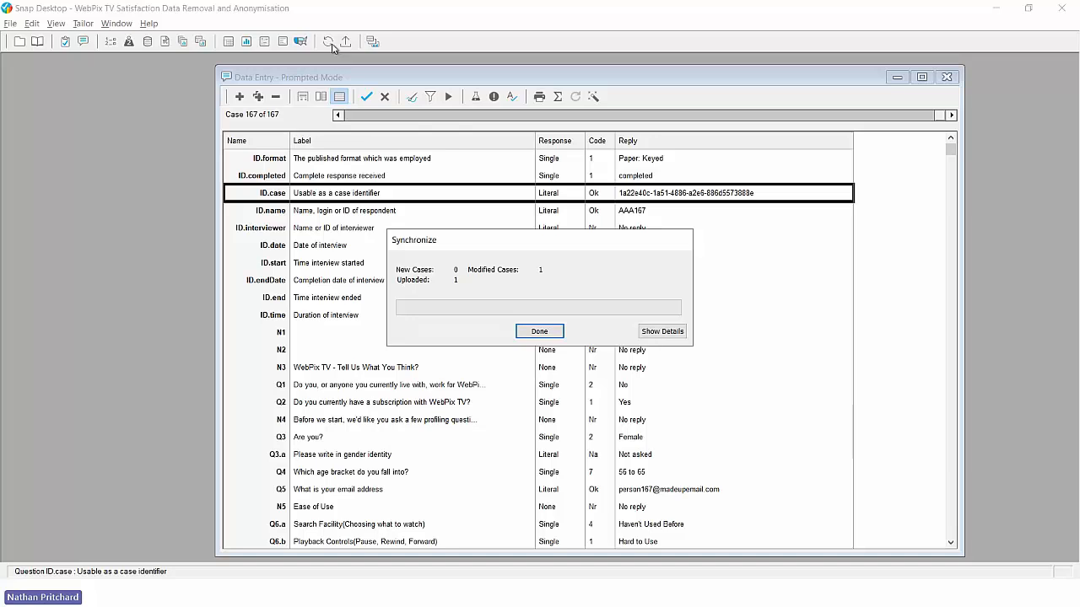
pyautogui.click(533, 336)
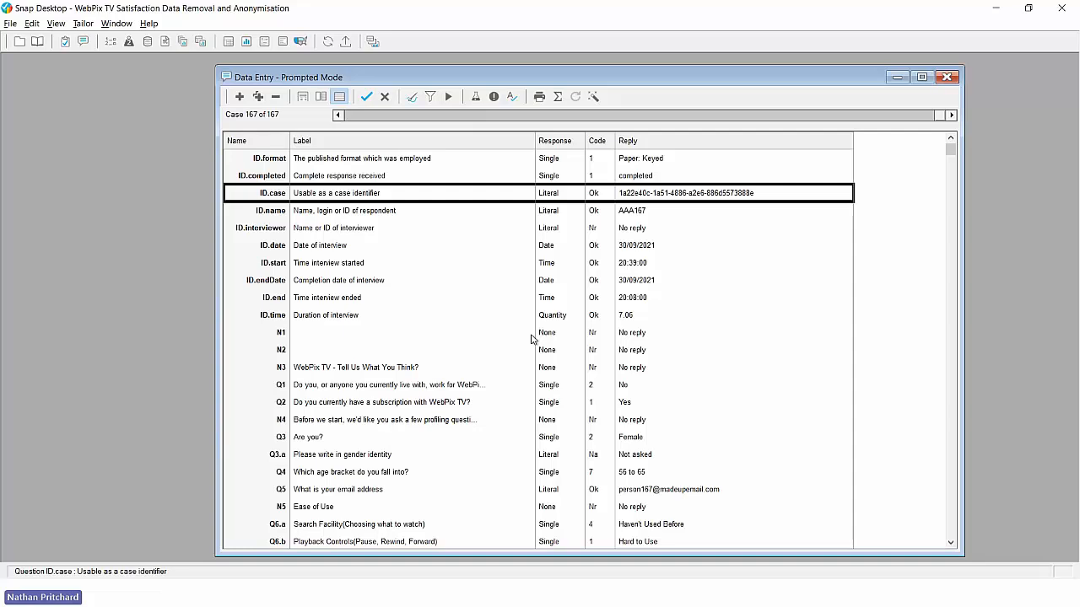
# Step: Check the ID.name and Q5 replies, then step back four cases to case 161
pyautogui.click(373, 217)
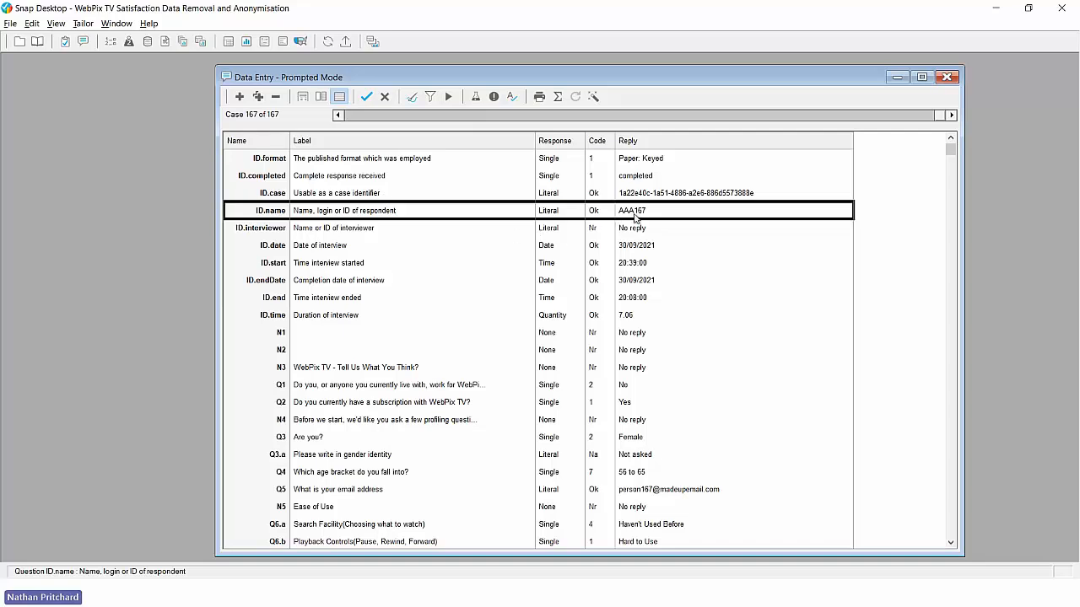
pyautogui.click(414, 495)
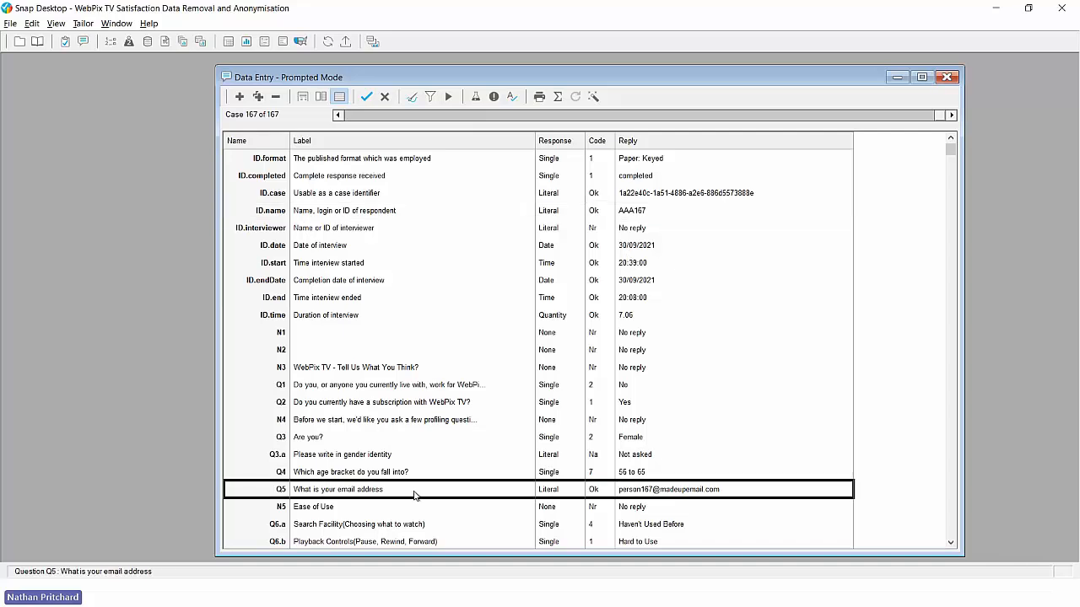
pyautogui.click(338, 115)
pyautogui.click(338, 115)
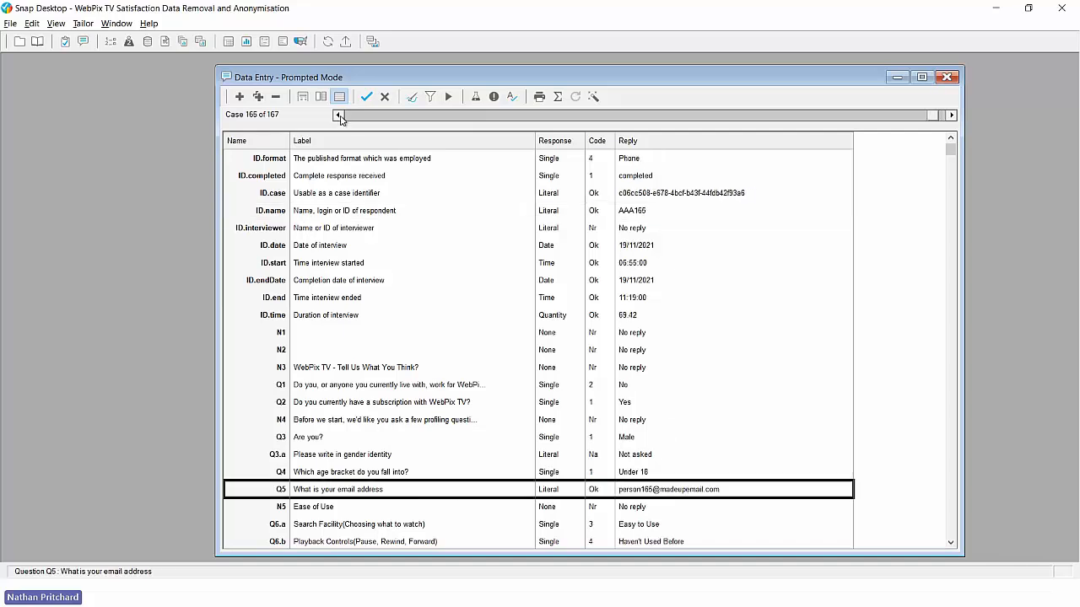
pyautogui.click(338, 115)
pyautogui.click(338, 115)
pyautogui.click(339, 115)
pyautogui.click(338, 115)
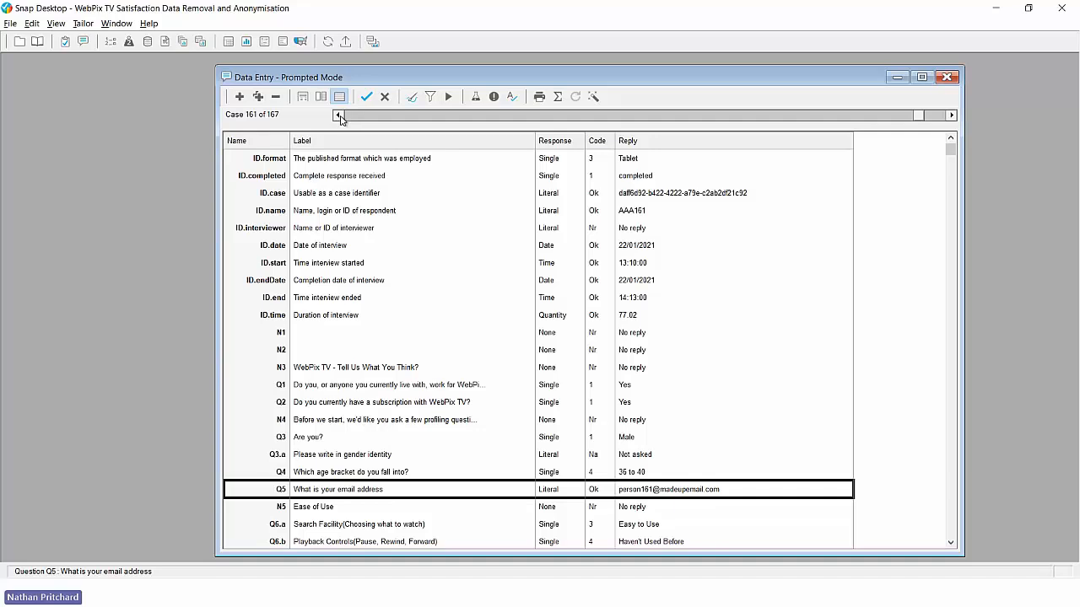
# Step: Bulk-apply Clear response to ID.Name and Q5 for all cases with no filter, then step back a case
pyautogui.click(448, 98)
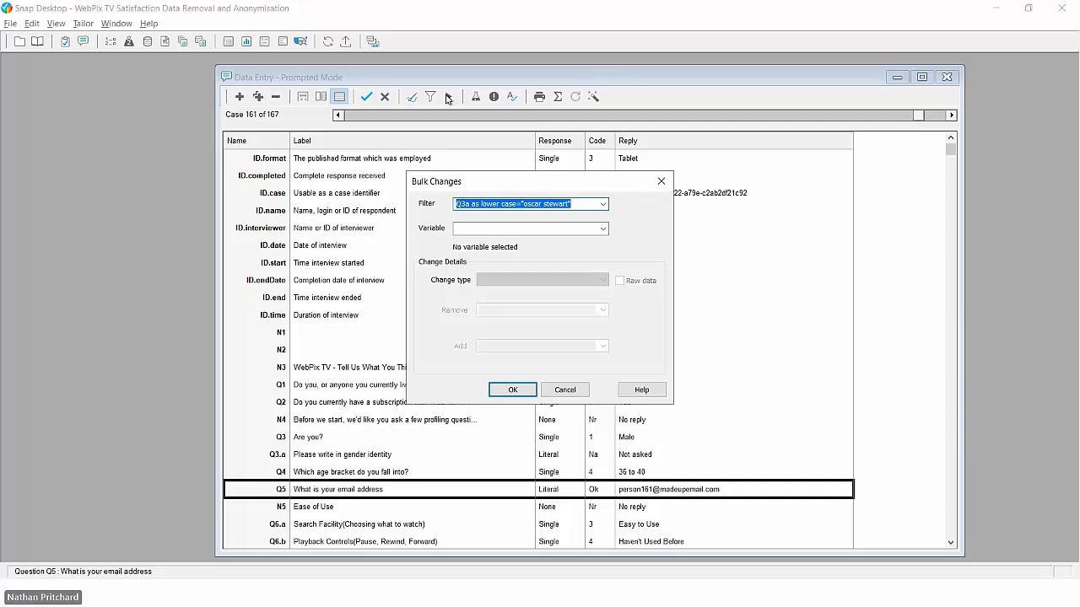
pyautogui.press('Delete')
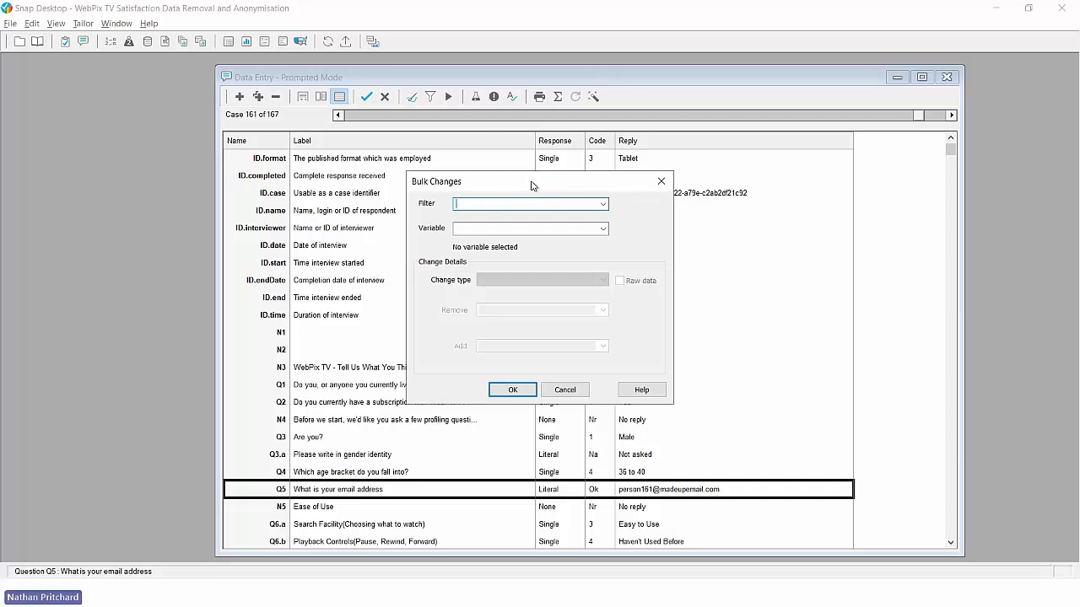
pyautogui.click(527, 228)
pyautogui.write('I')
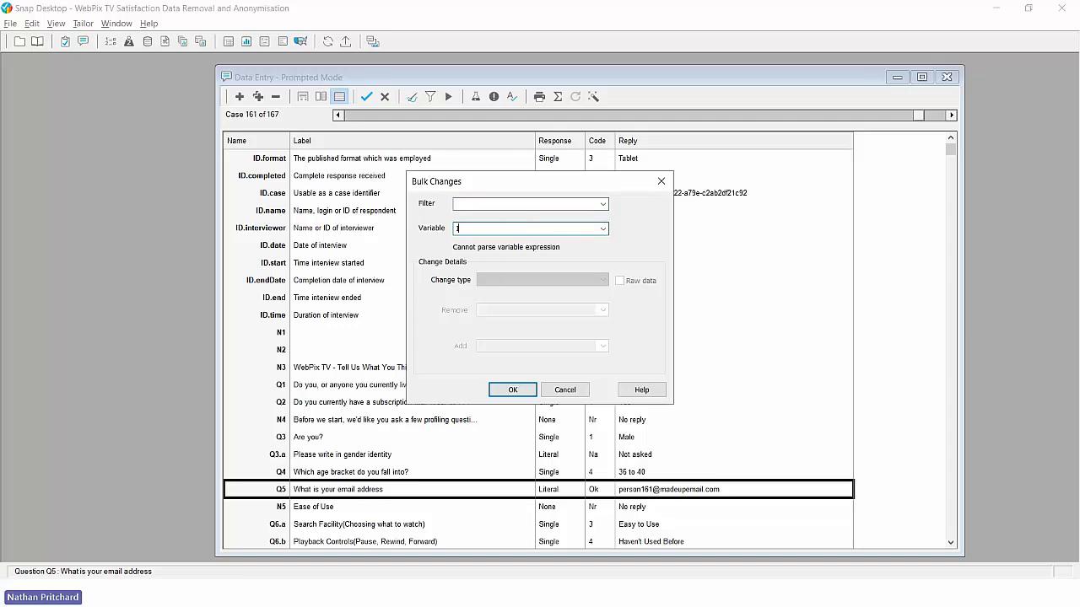
pyautogui.write('D.Name')
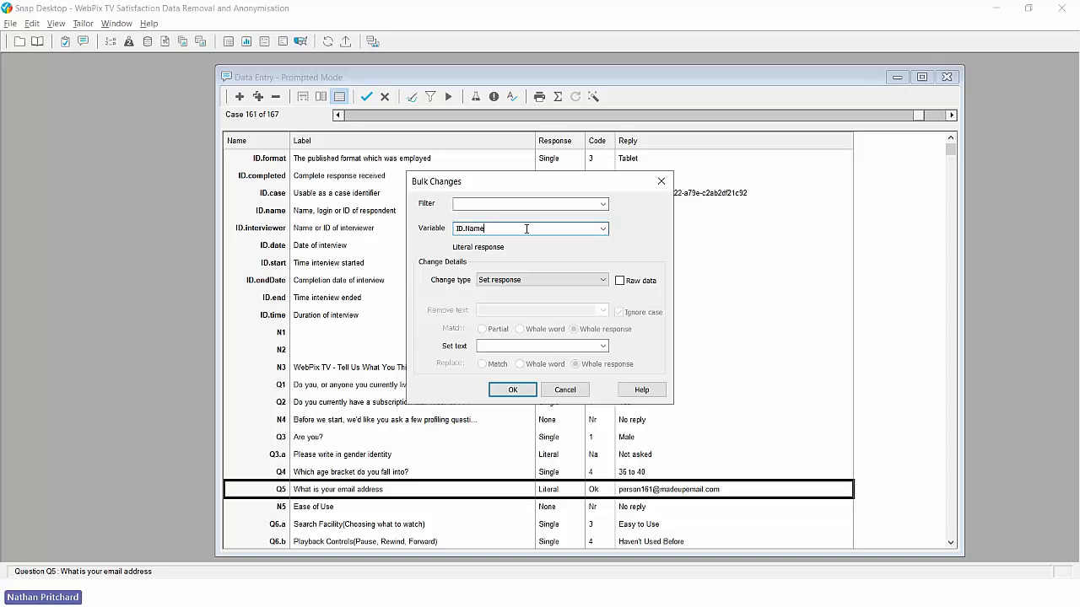
pyautogui.write(', ')
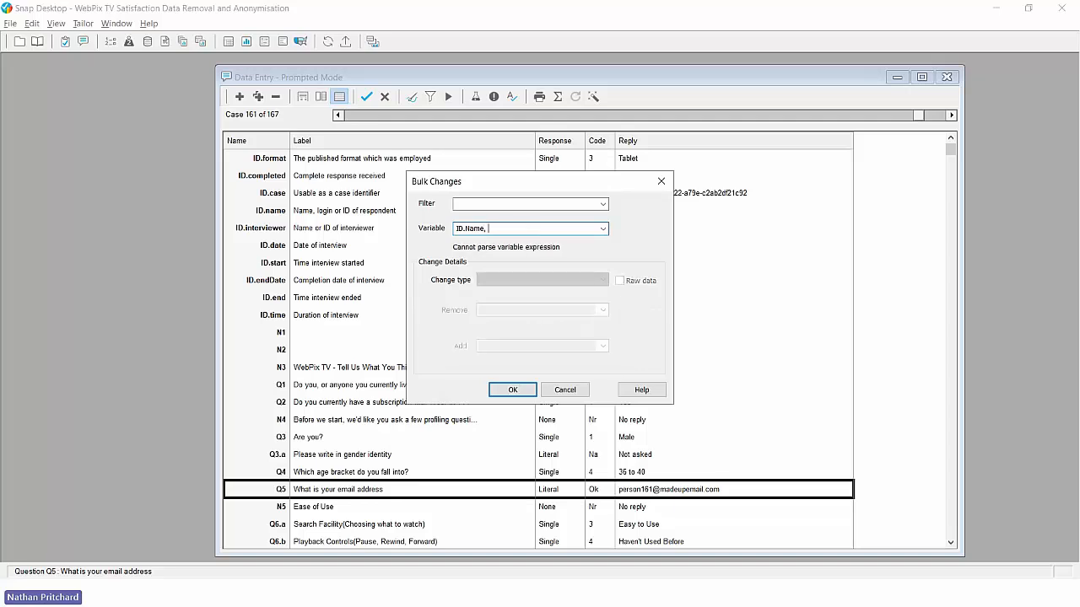
pyautogui.write('Q5')
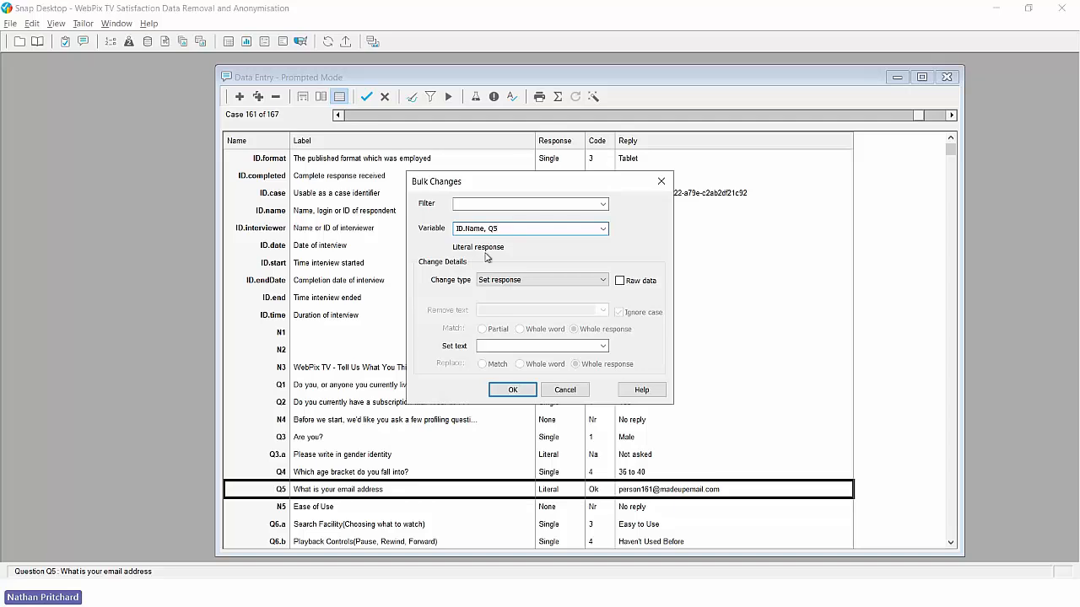
pyautogui.click(526, 281)
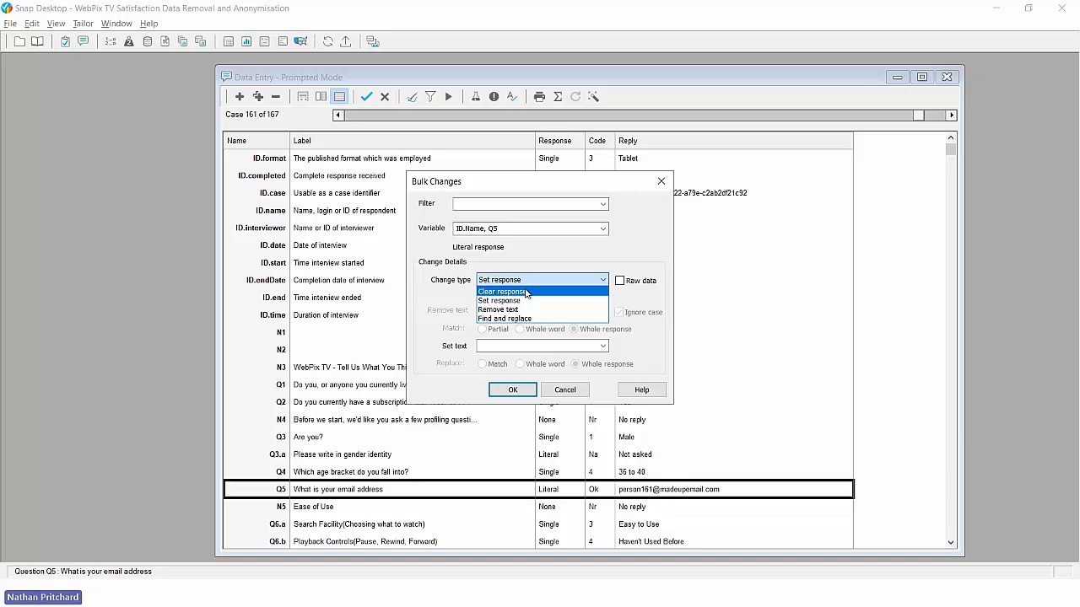
pyautogui.click(527, 292)
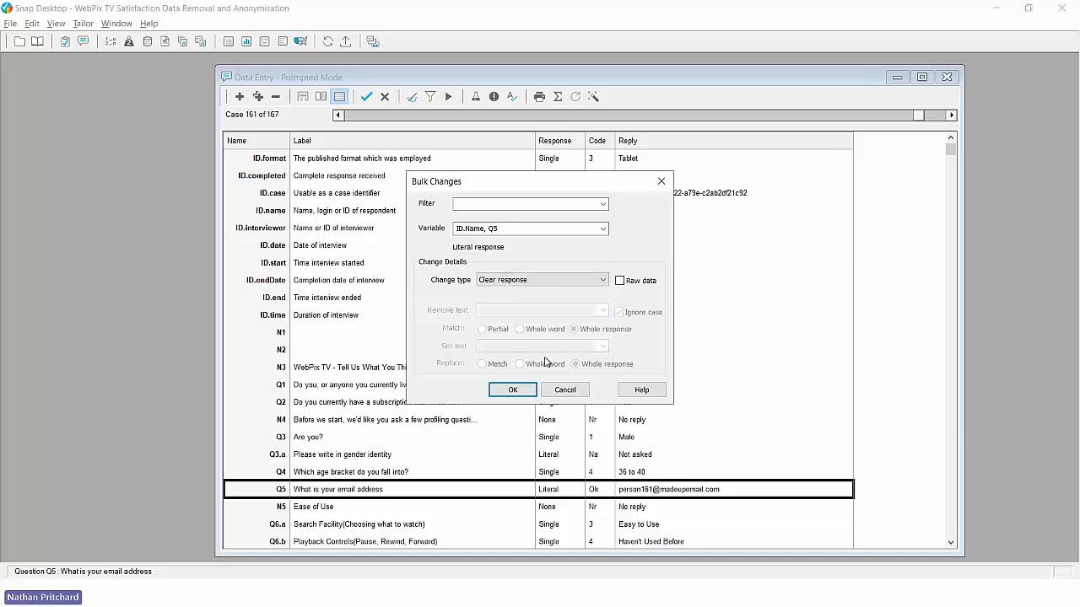
pyautogui.click(529, 390)
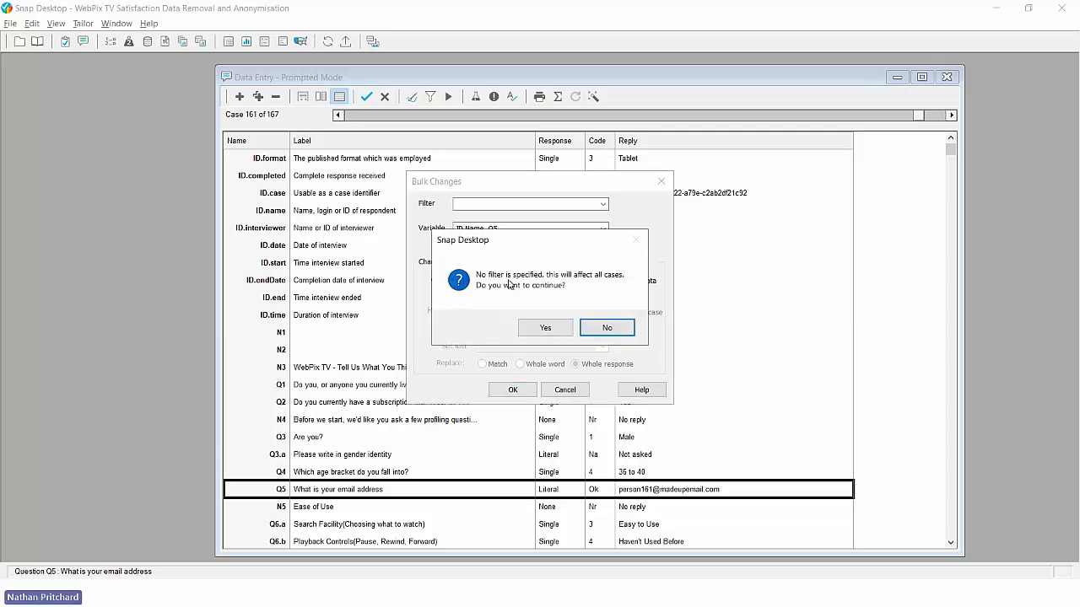
pyautogui.click(546, 328)
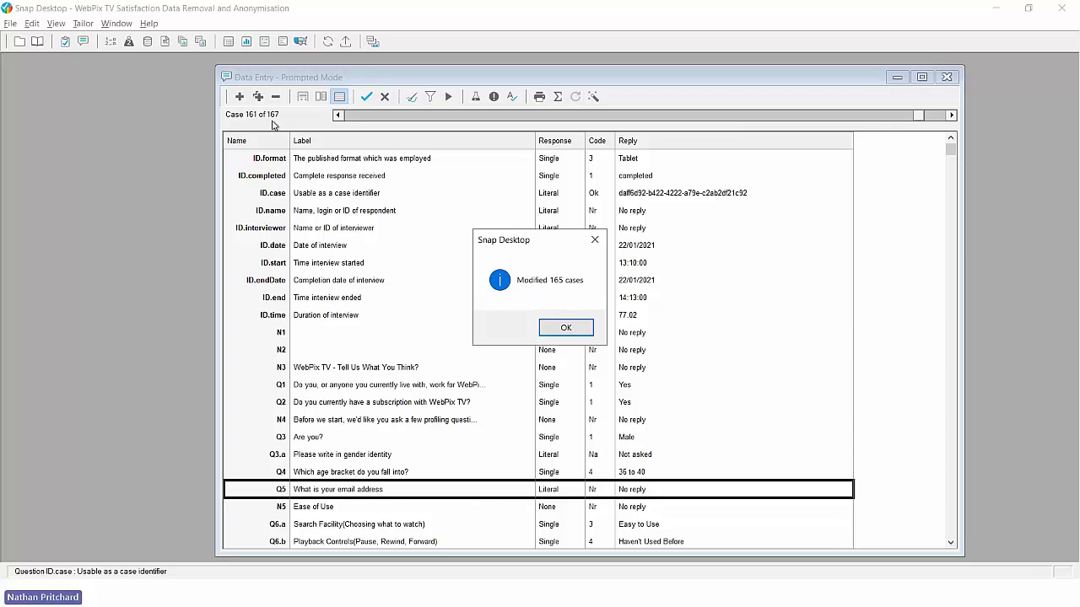
pyautogui.click(561, 328)
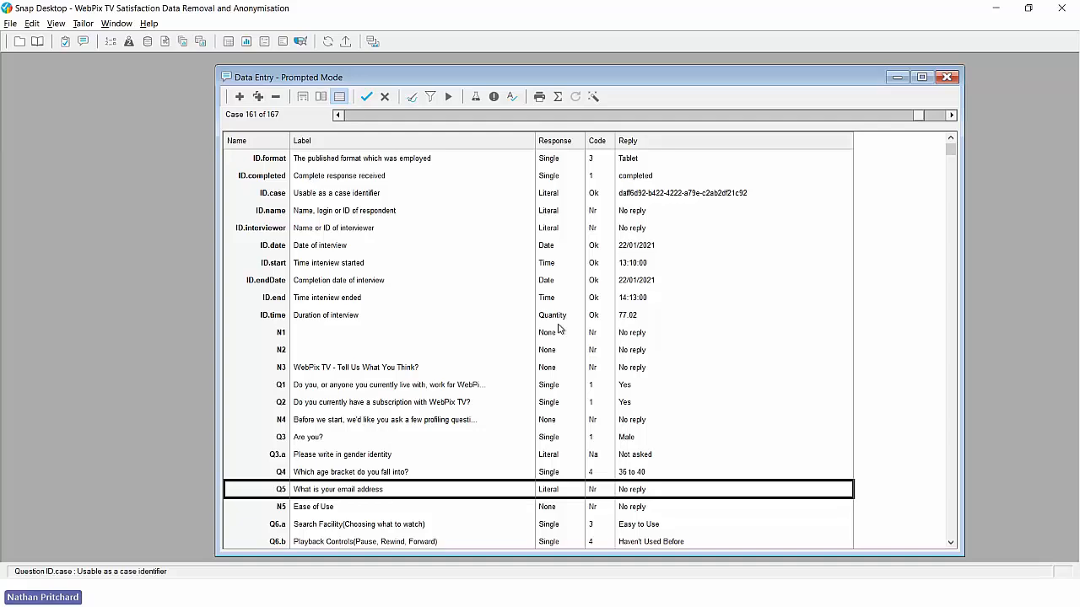
pyautogui.click(339, 115)
pyautogui.click(339, 115)
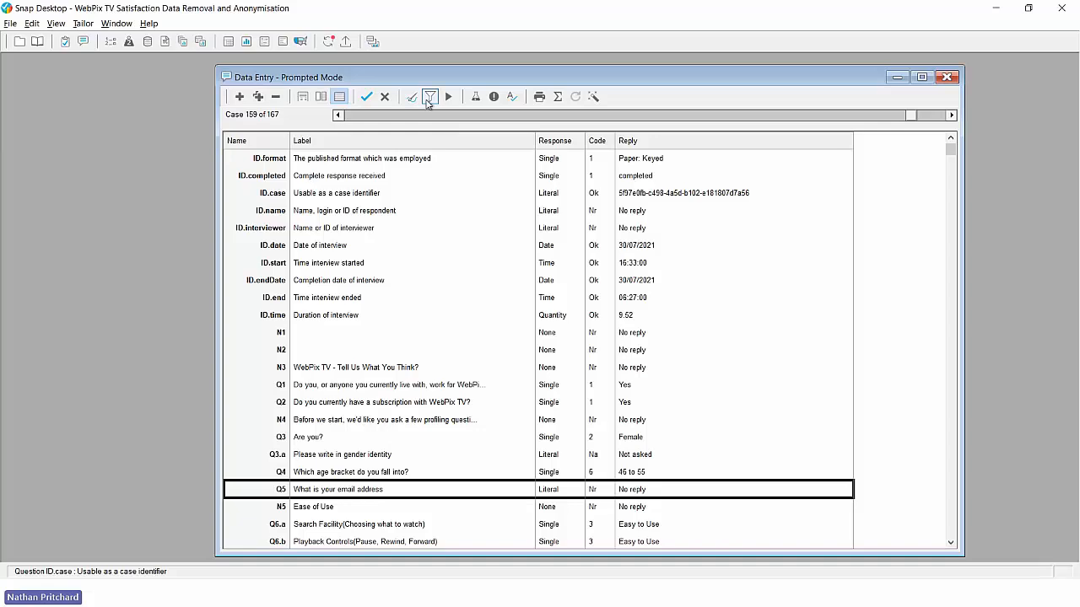
# Step: Bulk-set Q5 to the text 'Removed' in all cases and verify case 159's email reply
pyautogui.click(447, 98)
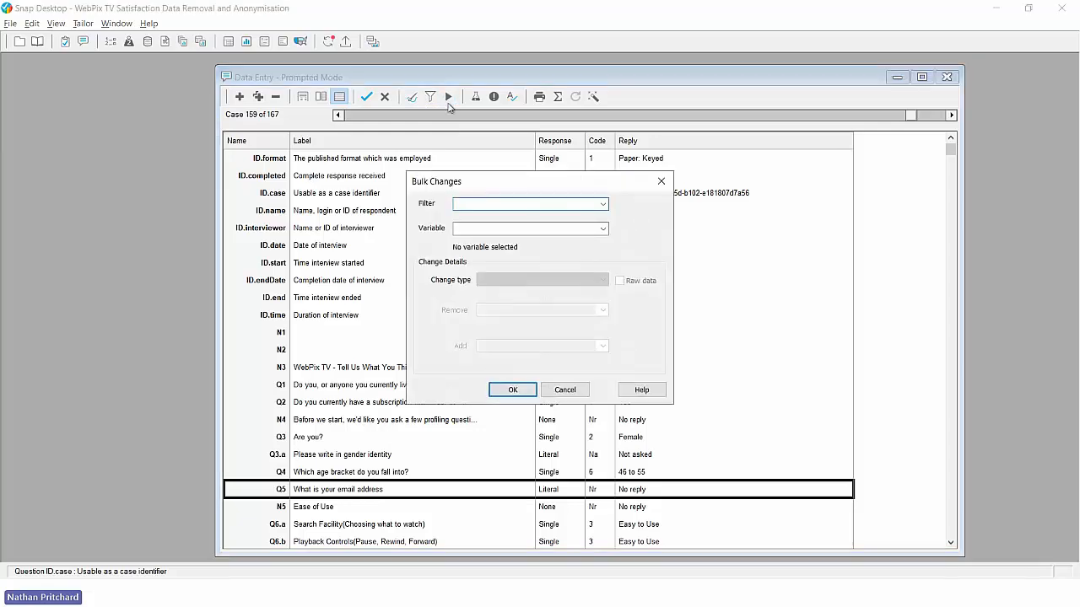
pyautogui.click(479, 228)
pyautogui.write('Q5')
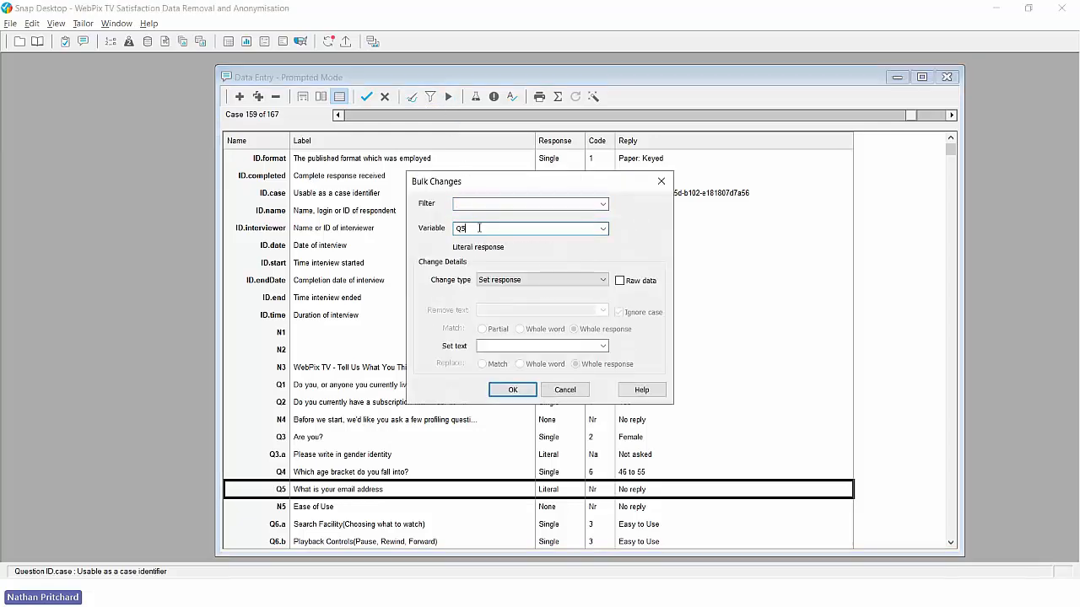
pyautogui.click(512, 282)
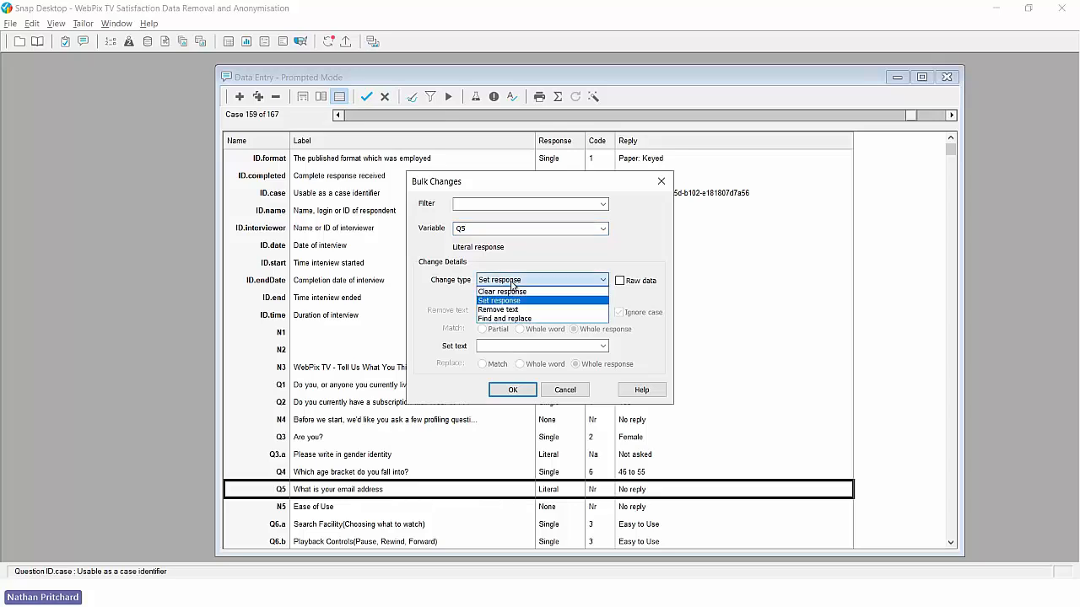
pyautogui.click(512, 283)
pyautogui.click(498, 346)
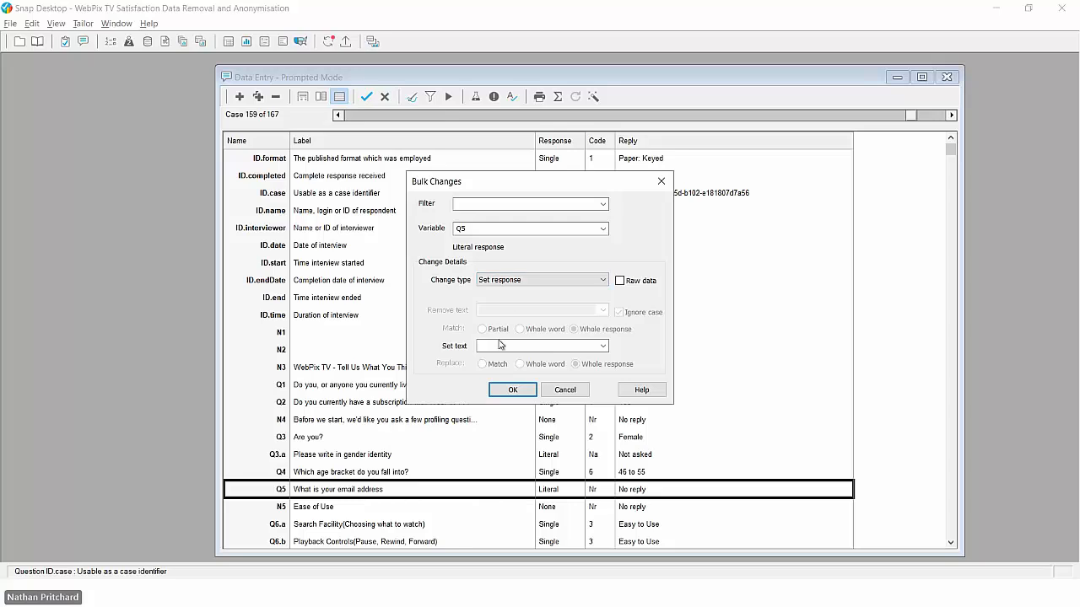
pyautogui.write('Rem')
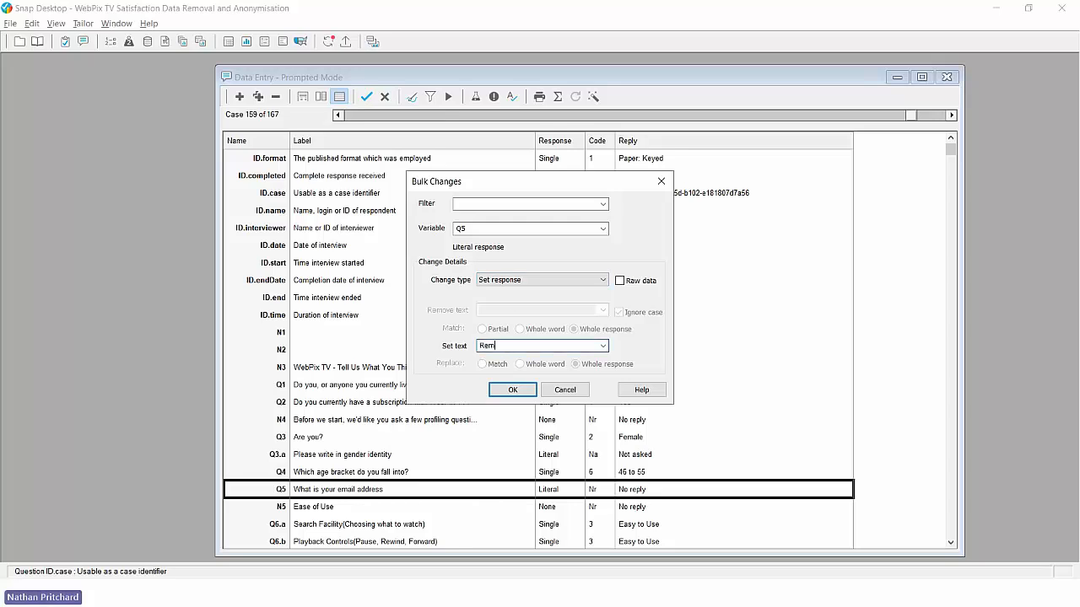
pyautogui.write('oved')
pyautogui.click(512, 391)
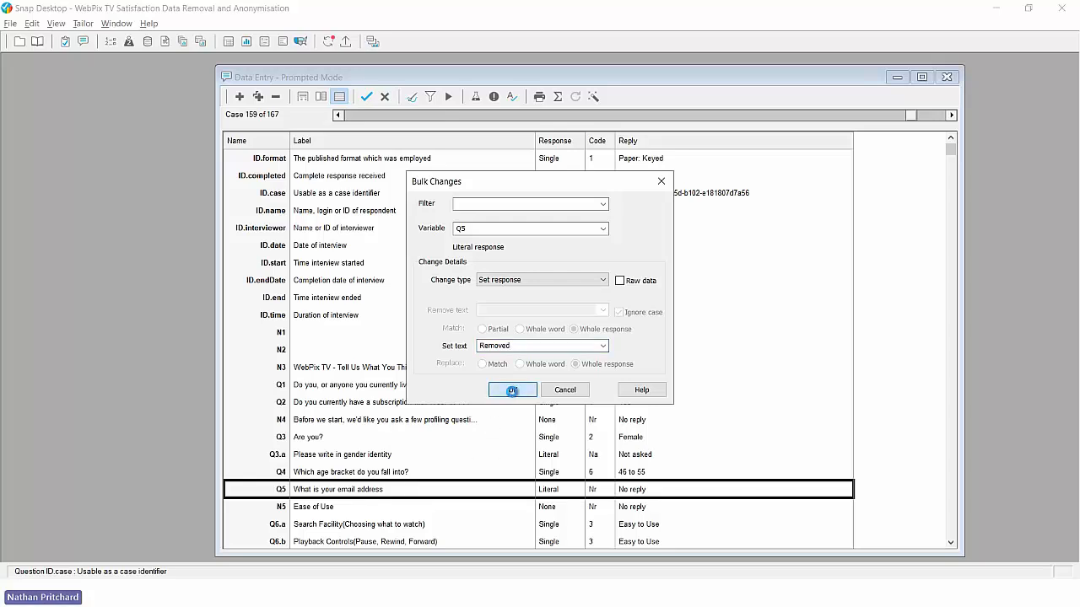
pyautogui.click(543, 329)
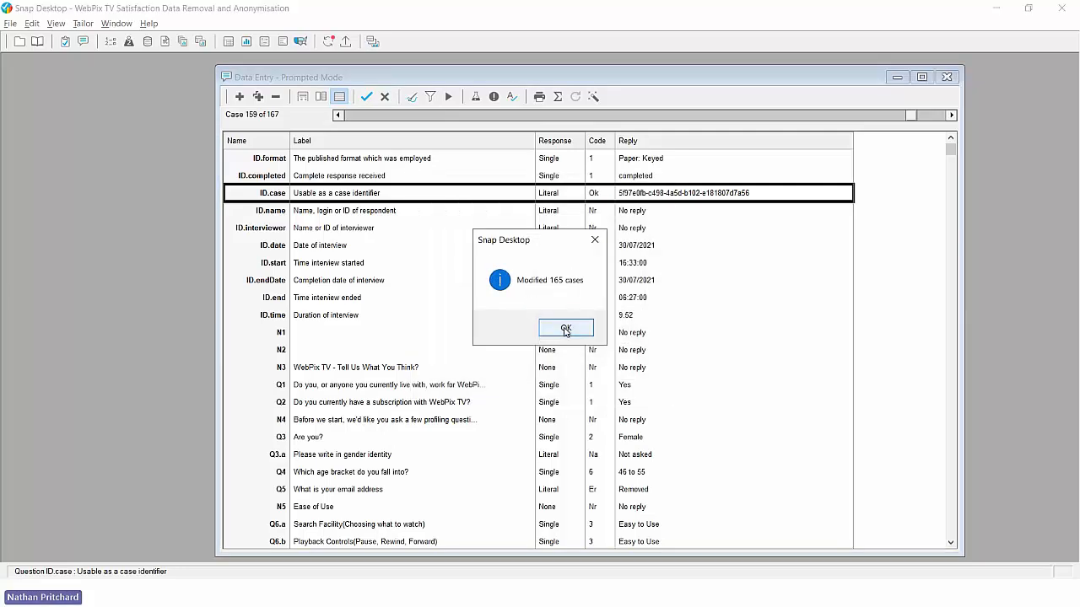
pyautogui.click(566, 329)
pyautogui.click(565, 493)
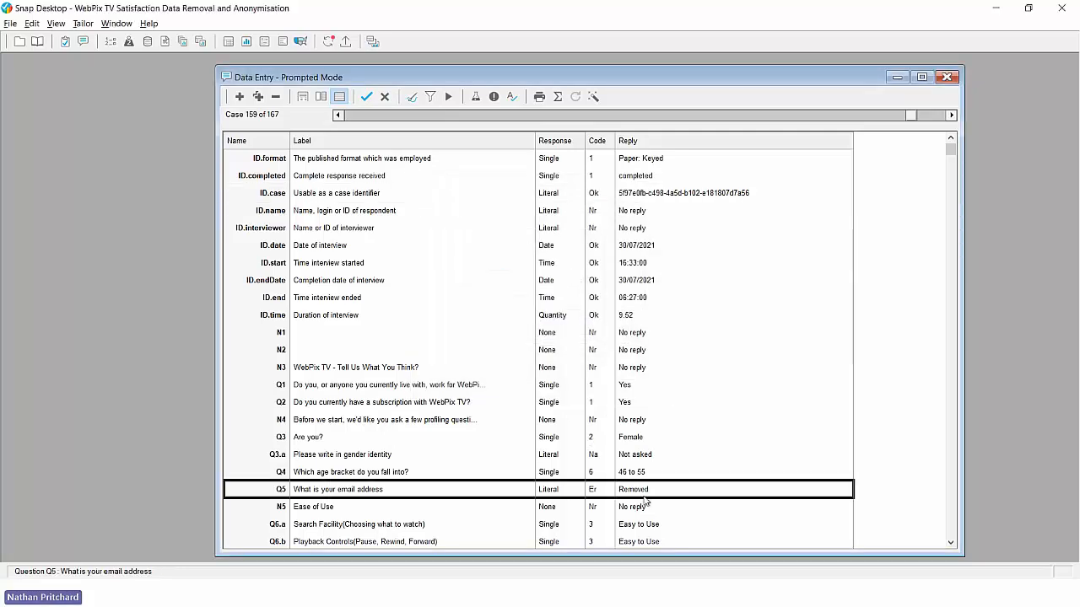
# Step: Step back to case 156 and show its Q4 age-bracket codes, with 56 to 65 ticked
pyautogui.click(339, 116)
pyautogui.click(338, 116)
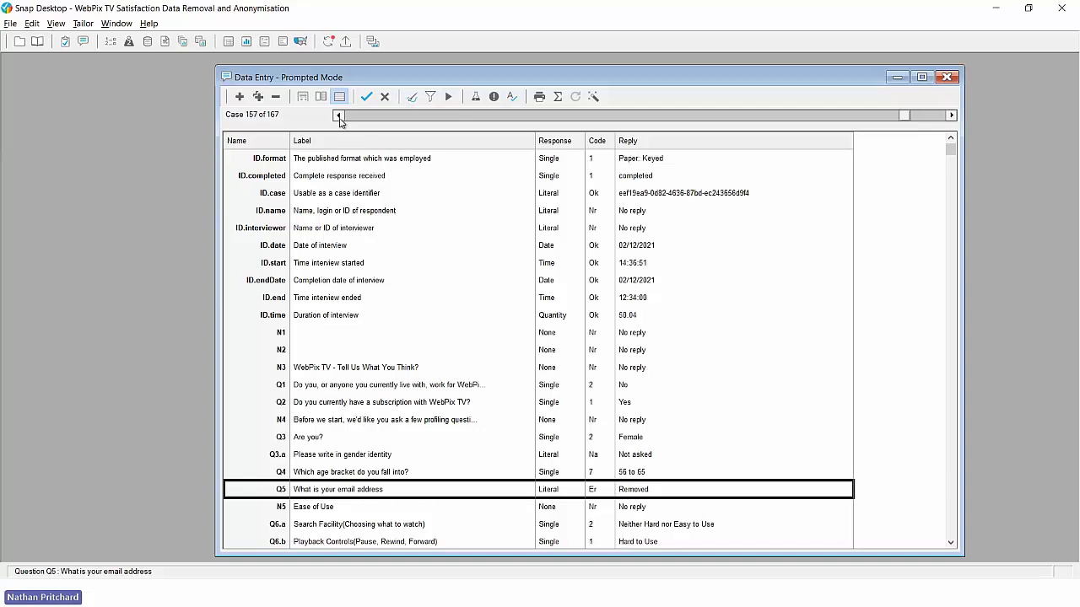
pyautogui.click(339, 117)
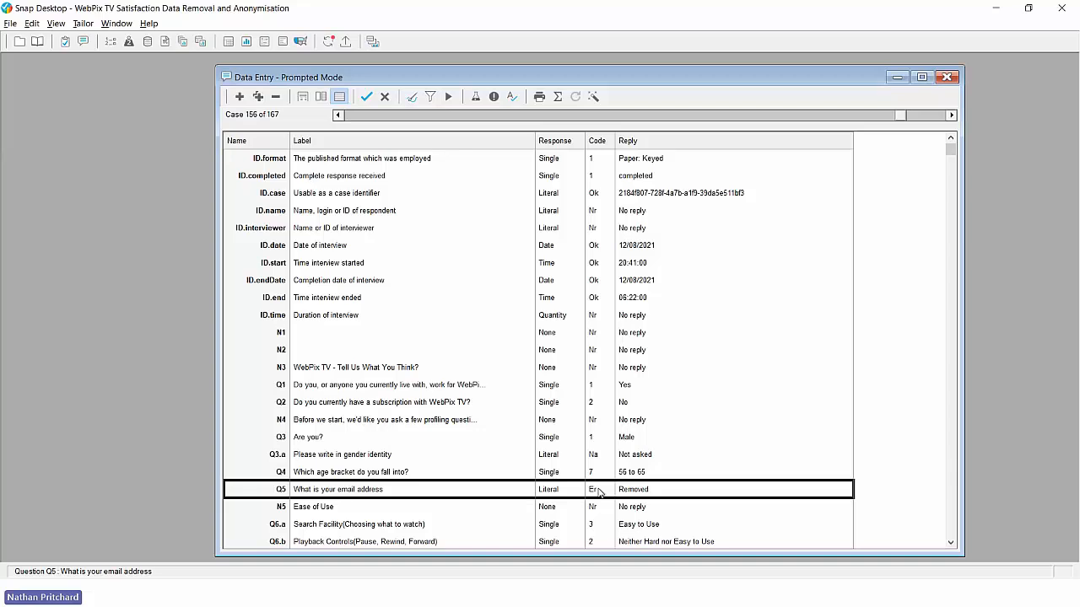
pyautogui.click(360, 472)
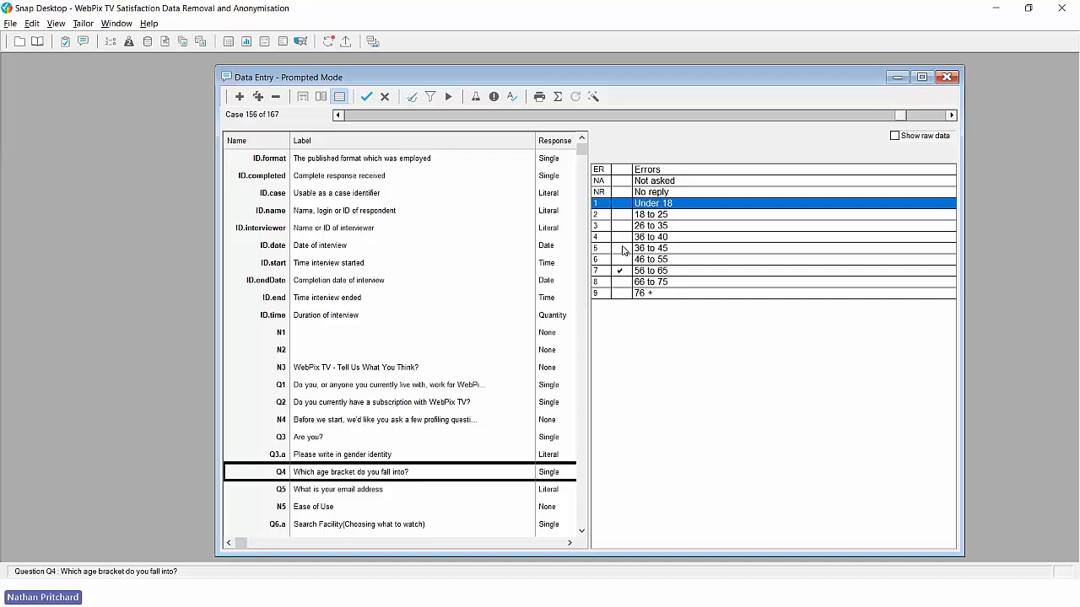
# Step: Filter the cases with the expression Q4=4
pyautogui.click(429, 98)
pyautogui.write('Q4=4')
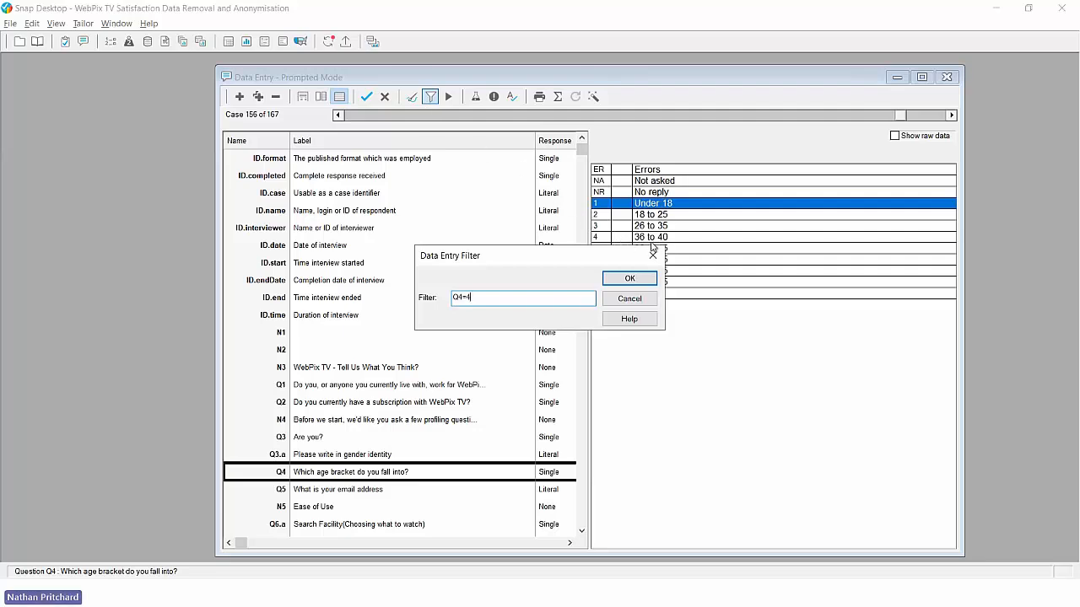
pyautogui.click(640, 279)
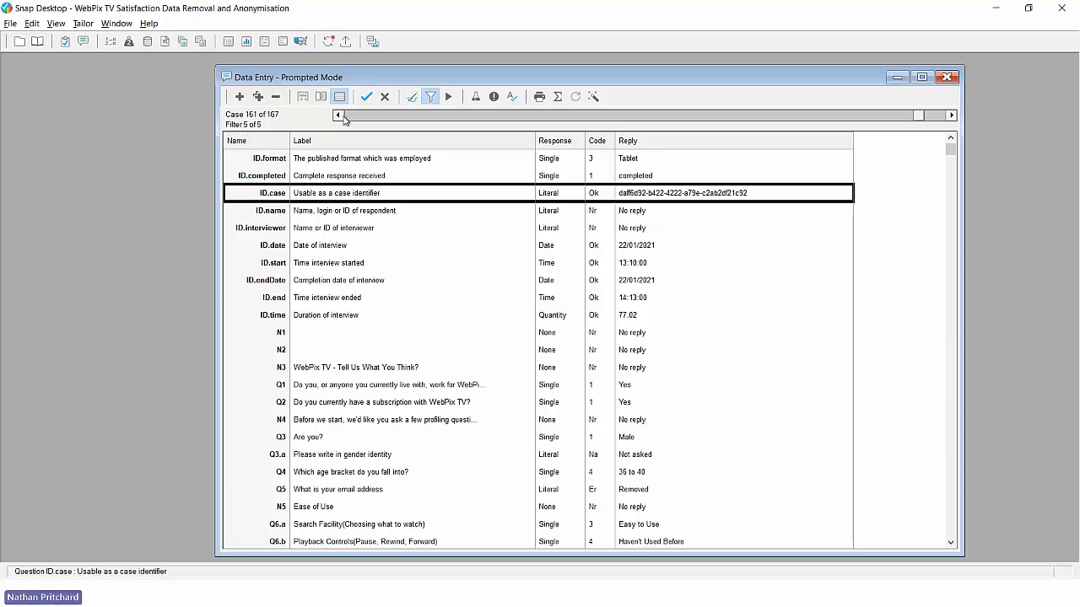
# Step: Step through the five filtered cases and view the Q4 code list on case 71 (36 to 40)
pyautogui.click(522, 477)
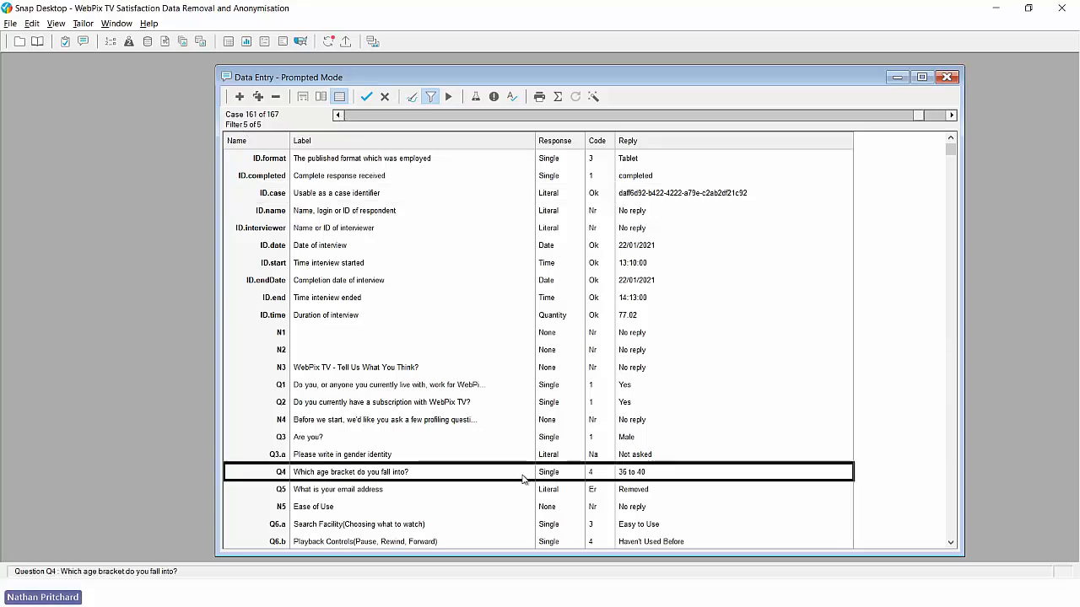
pyautogui.click(340, 115)
pyautogui.click(340, 116)
pyautogui.click(341, 115)
pyautogui.click(341, 116)
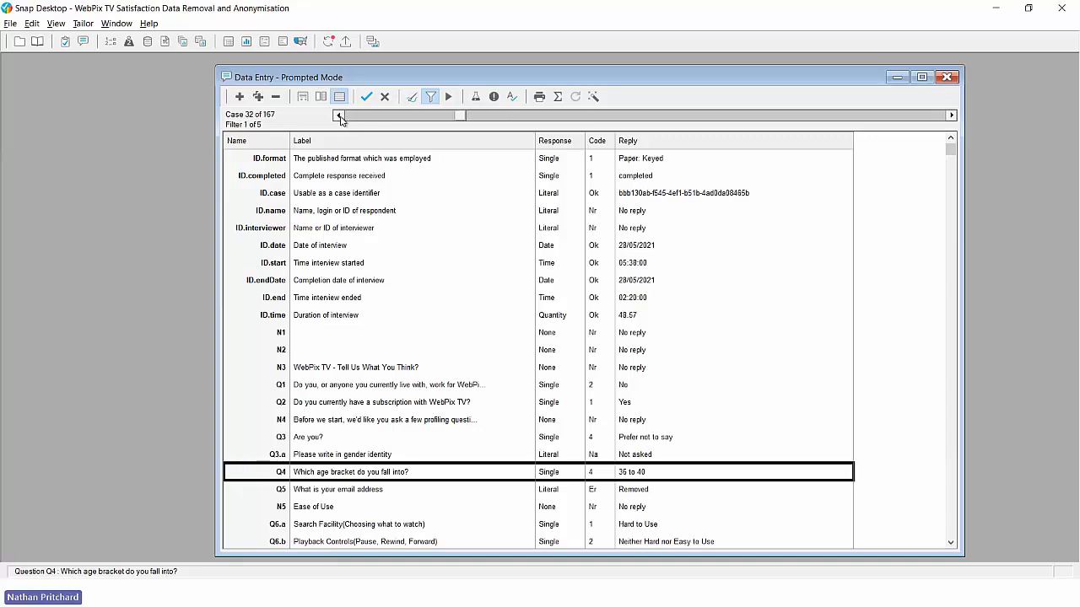
pyautogui.click(338, 115)
pyautogui.click(339, 116)
pyautogui.click(338, 116)
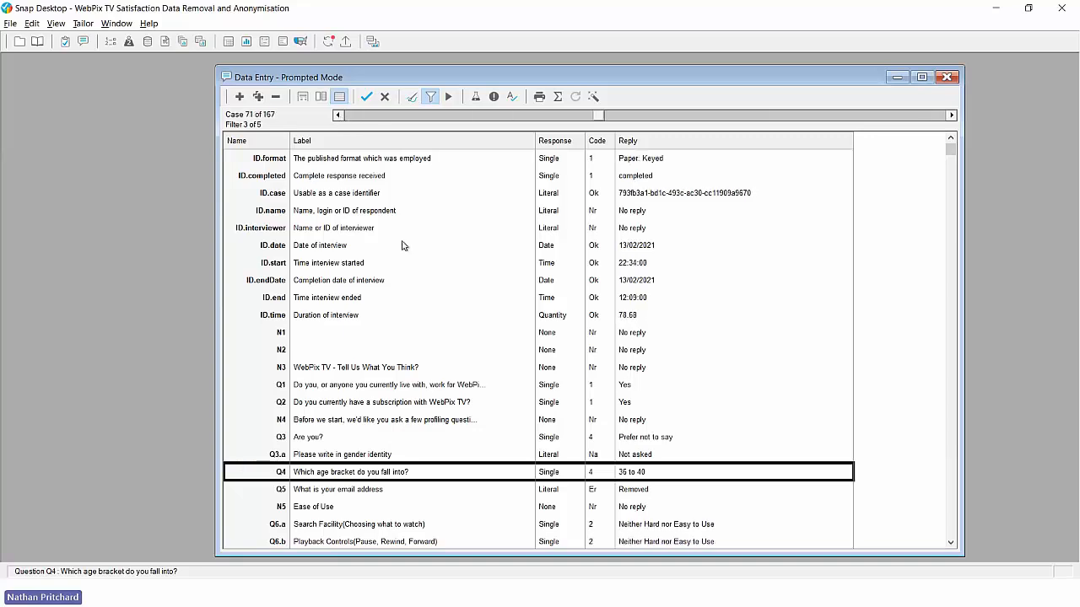
pyautogui.doubleClick(504, 477)
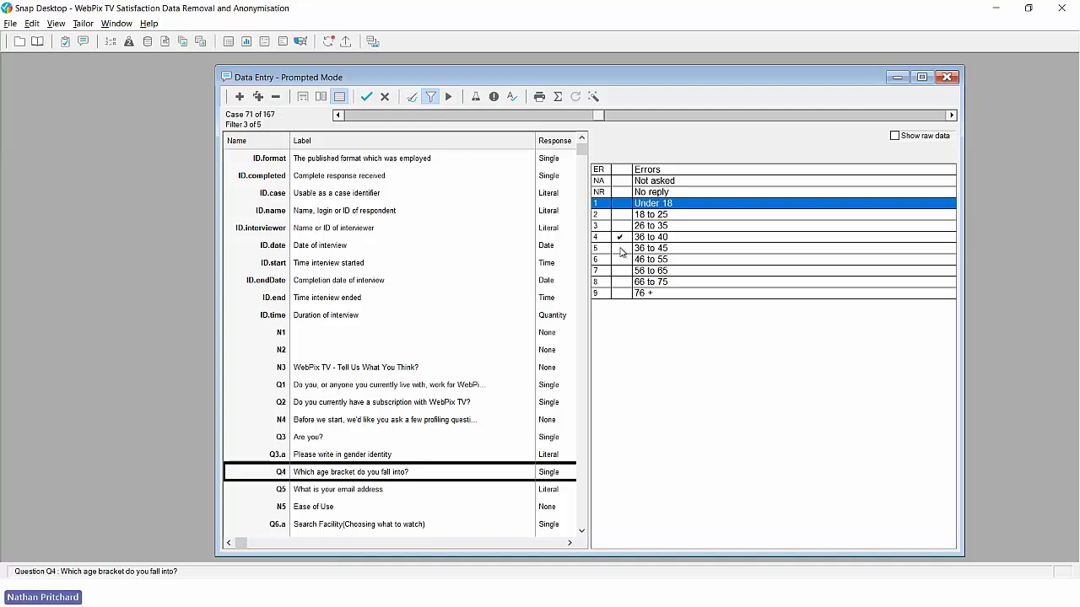
# Step: Turn off the filter and start a bulk change on variable Q4, keeping the filter Q4=4
pyautogui.click(430, 97)
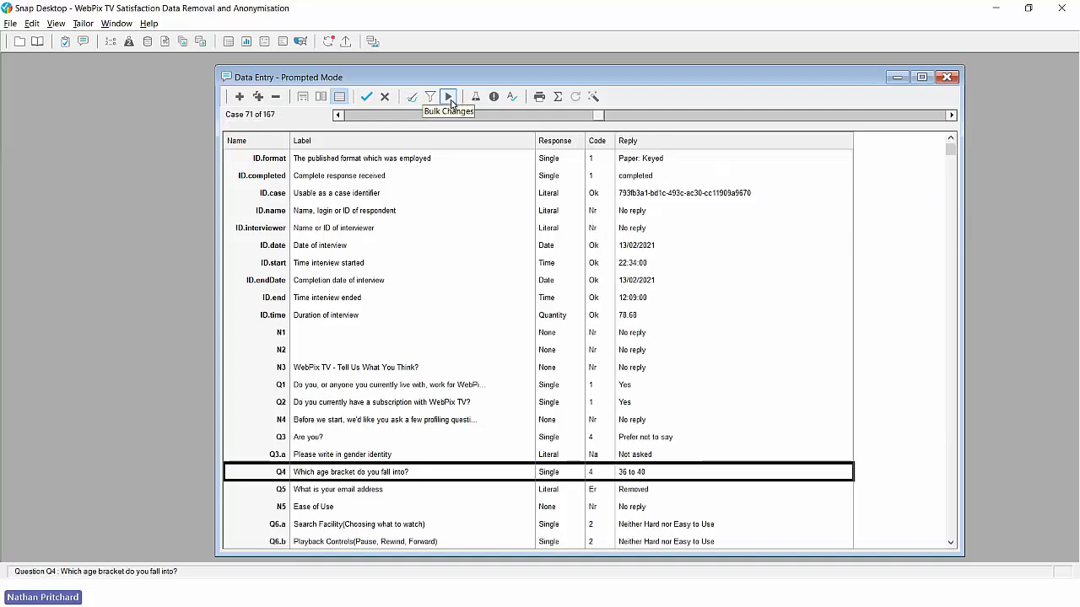
pyautogui.click(448, 97)
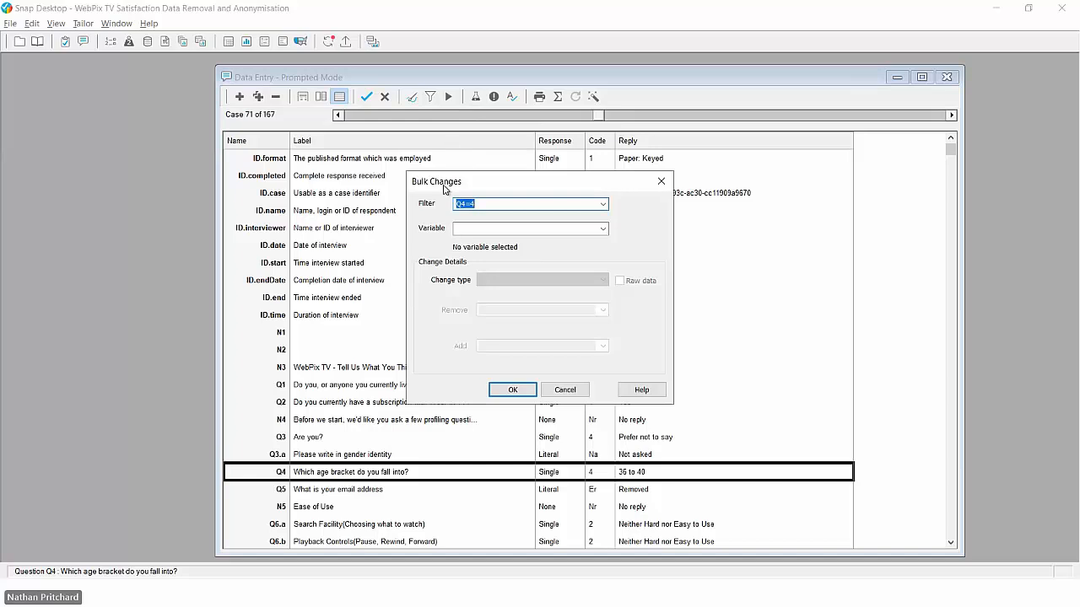
pyautogui.click(481, 206)
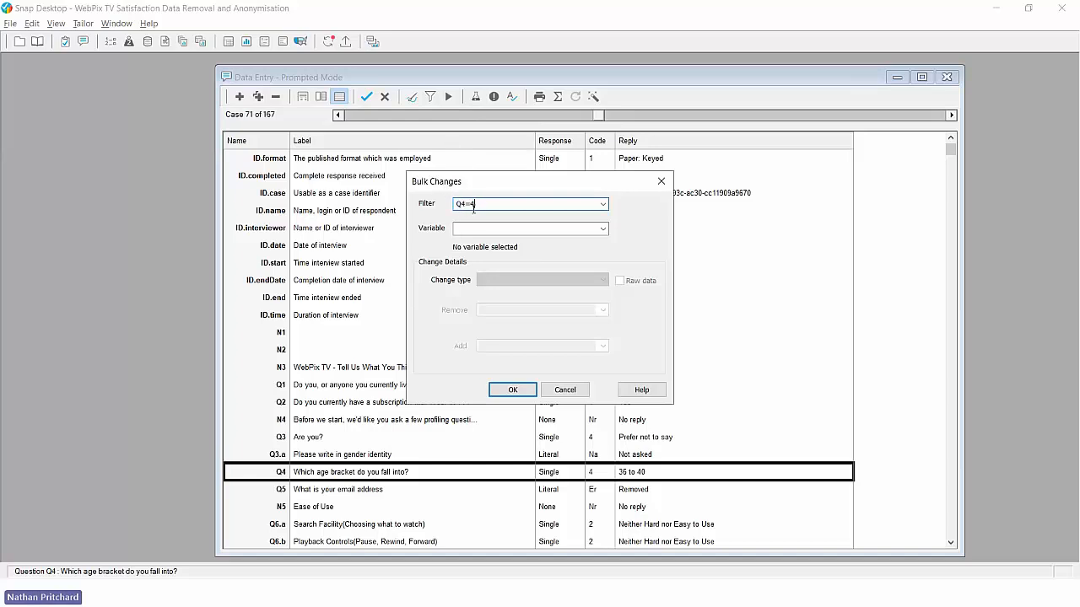
pyautogui.click(482, 228)
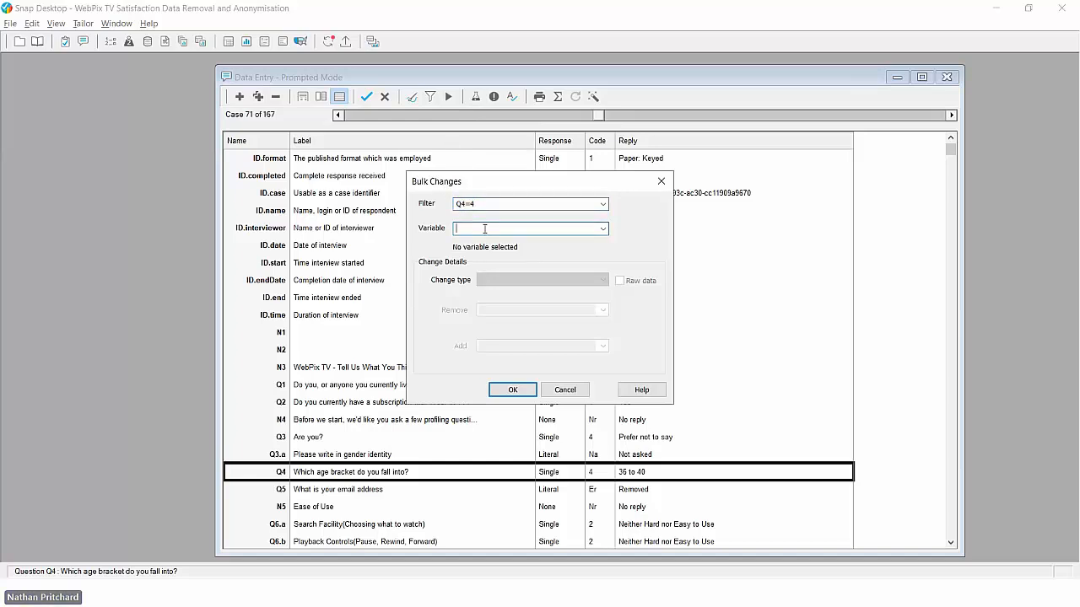
pyautogui.write('Q4')
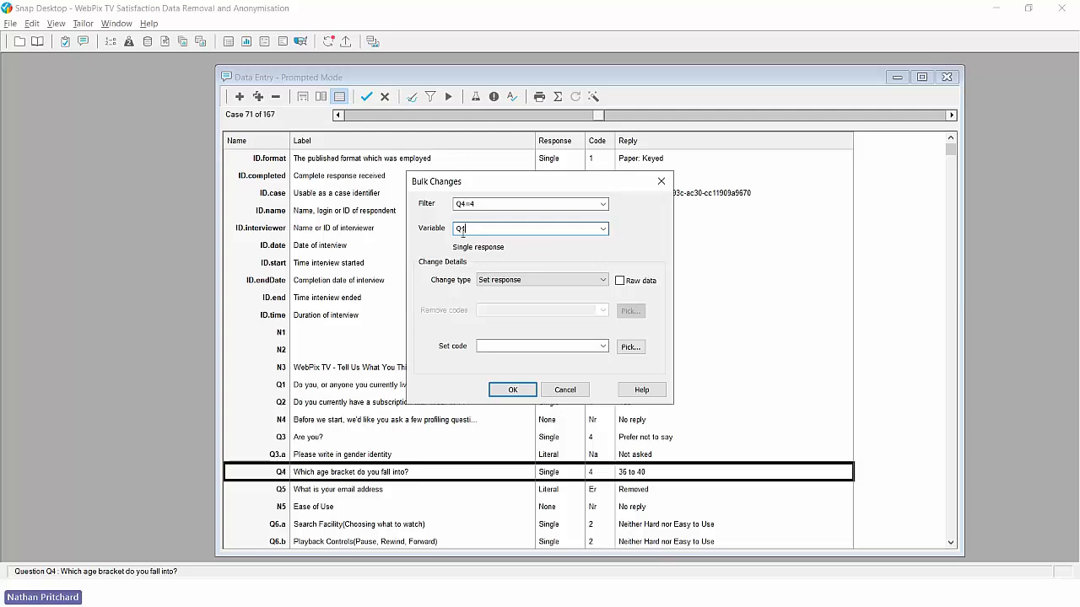
# Step: Set the Q4 response to 36 to 45 and apply it to the 5 matching cases
pyautogui.click(525, 281)
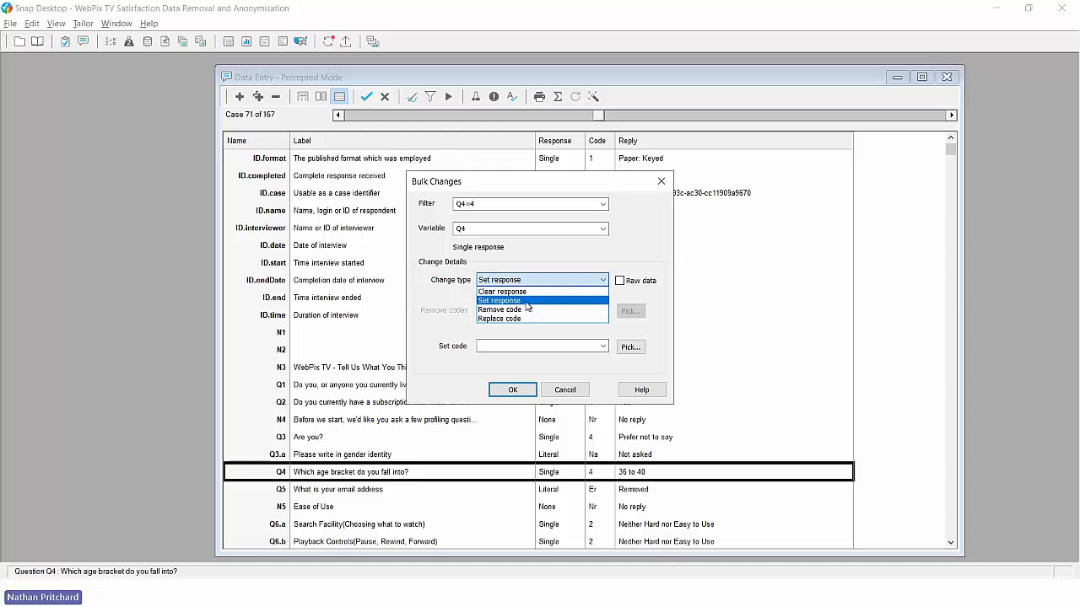
pyautogui.click(526, 306)
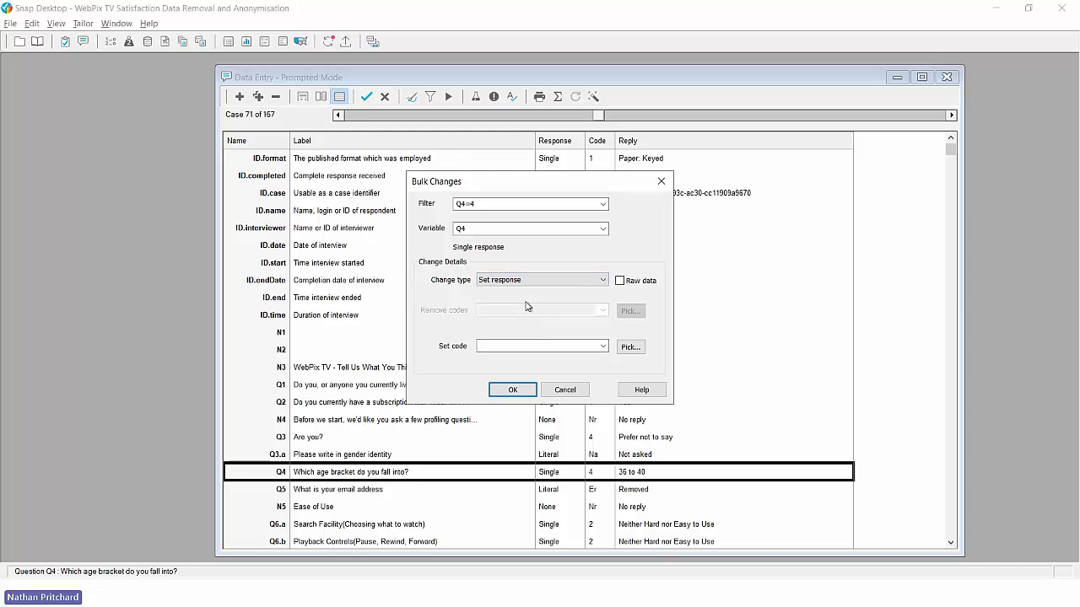
pyautogui.click(631, 347)
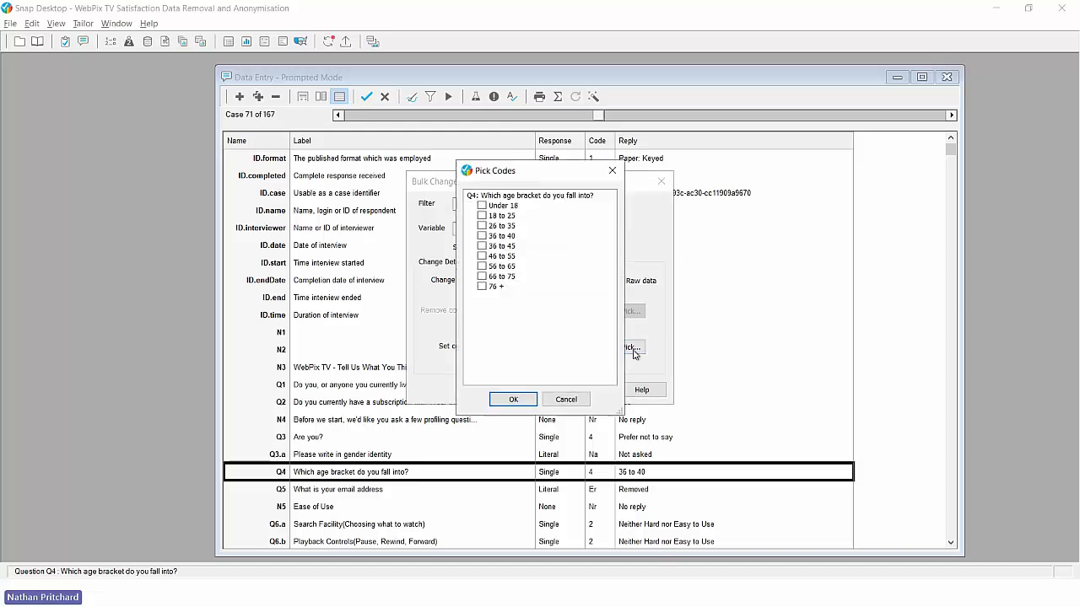
pyautogui.click(487, 246)
pyautogui.click(511, 400)
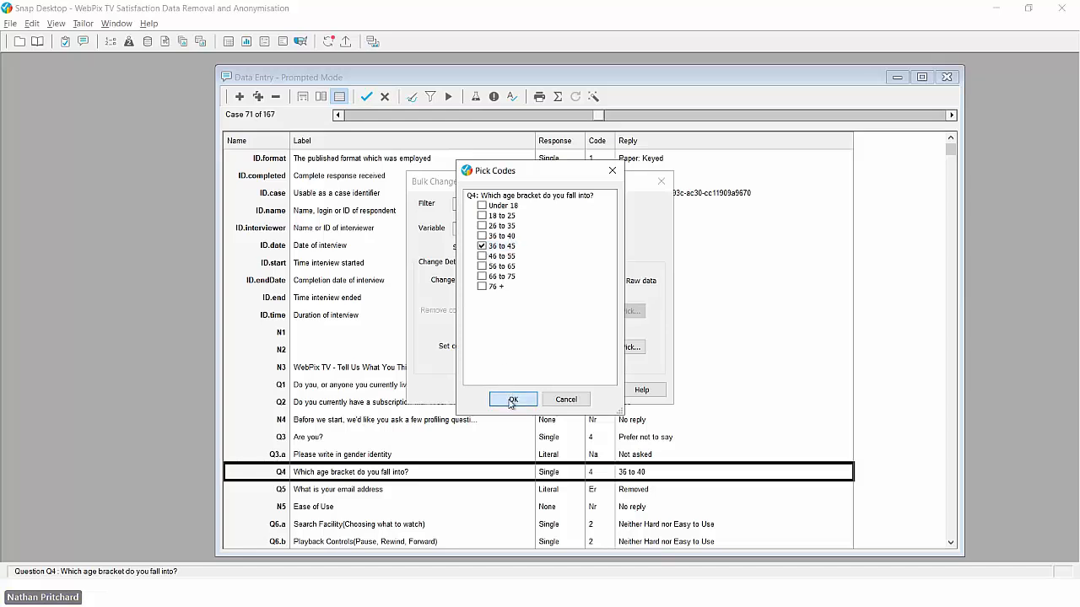
pyautogui.click(512, 390)
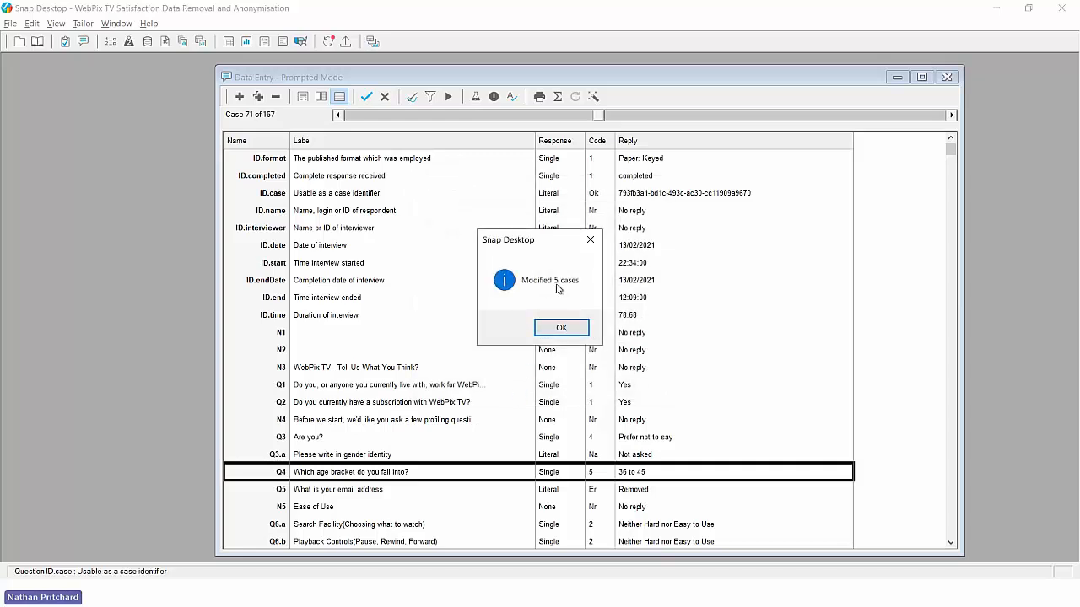
pyautogui.click(561, 327)
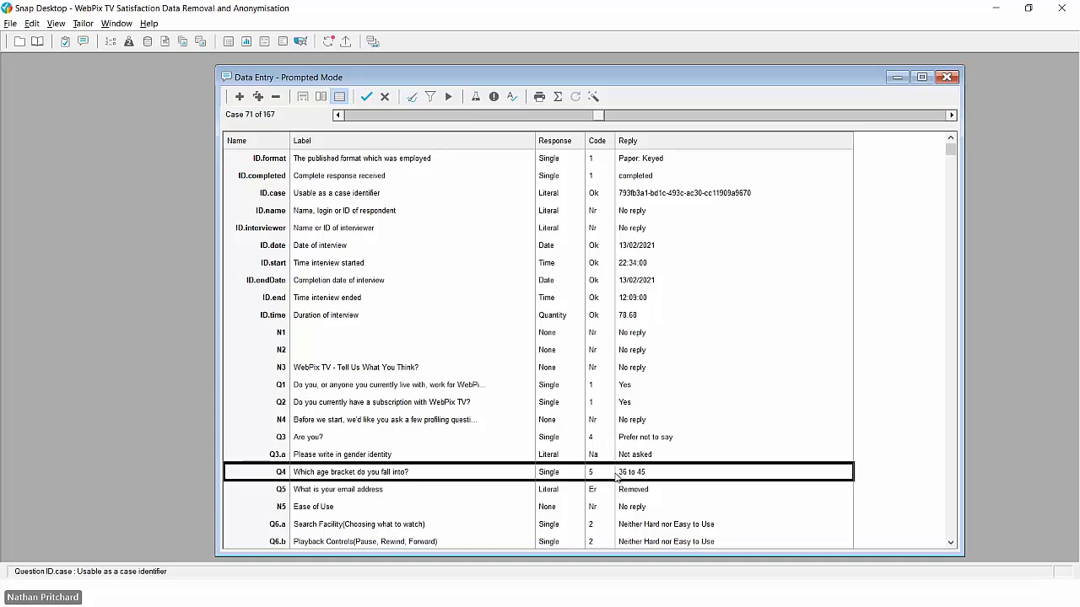
pyautogui.click(431, 96)
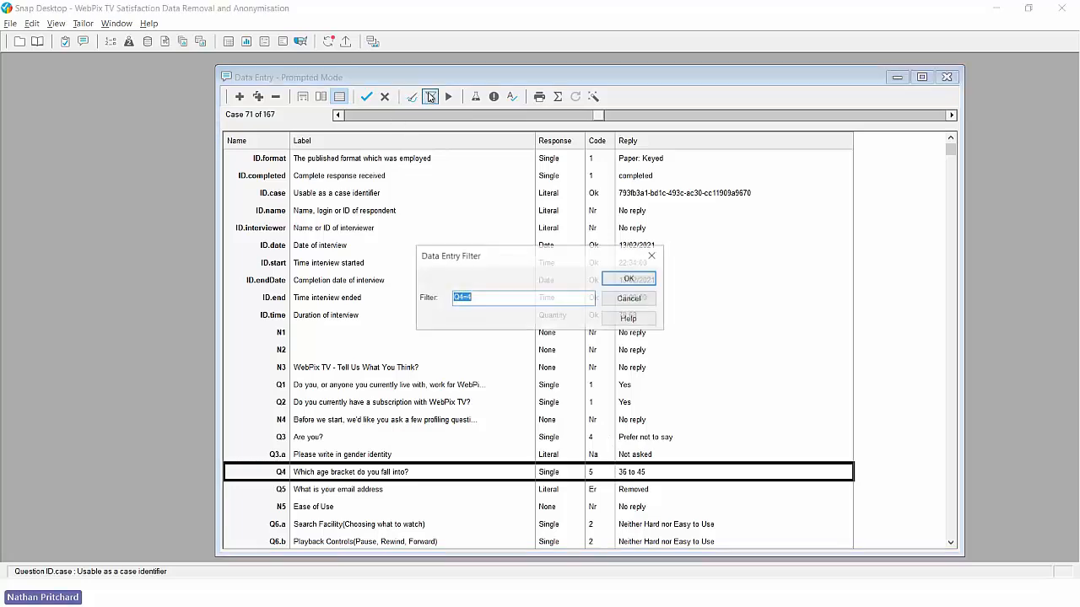
pyautogui.click(484, 300)
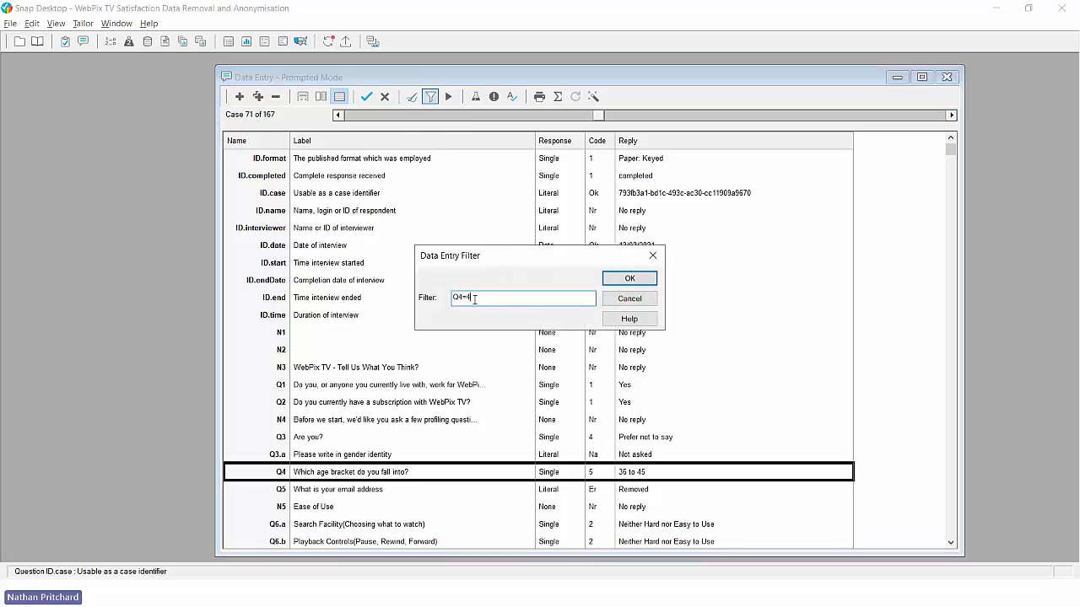
pyautogui.moveTo(477, 299); pyautogui.dragTo(447, 299)
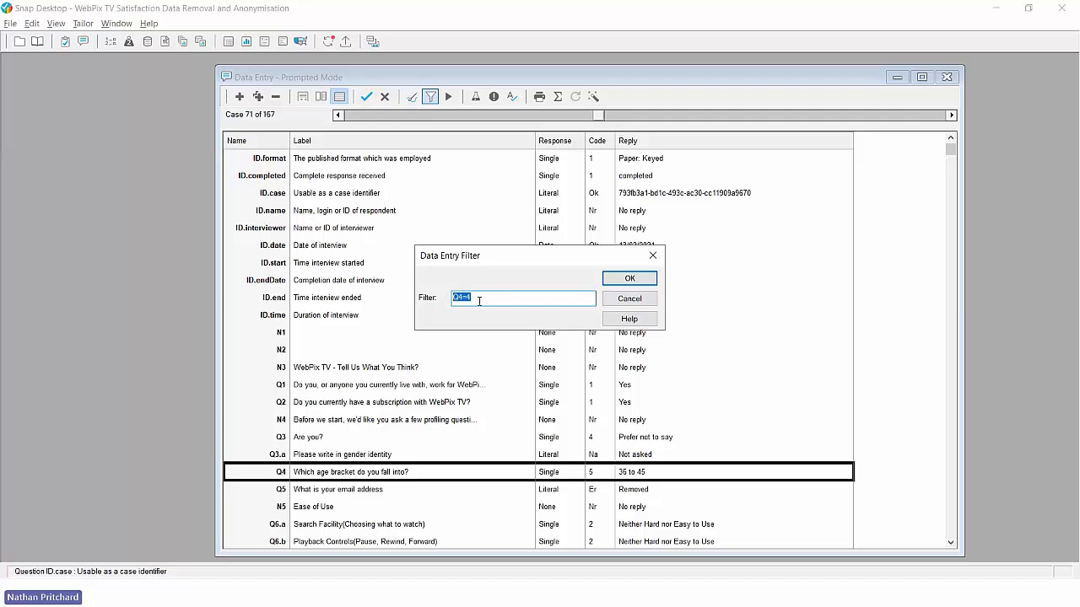
pyautogui.click(635, 279)
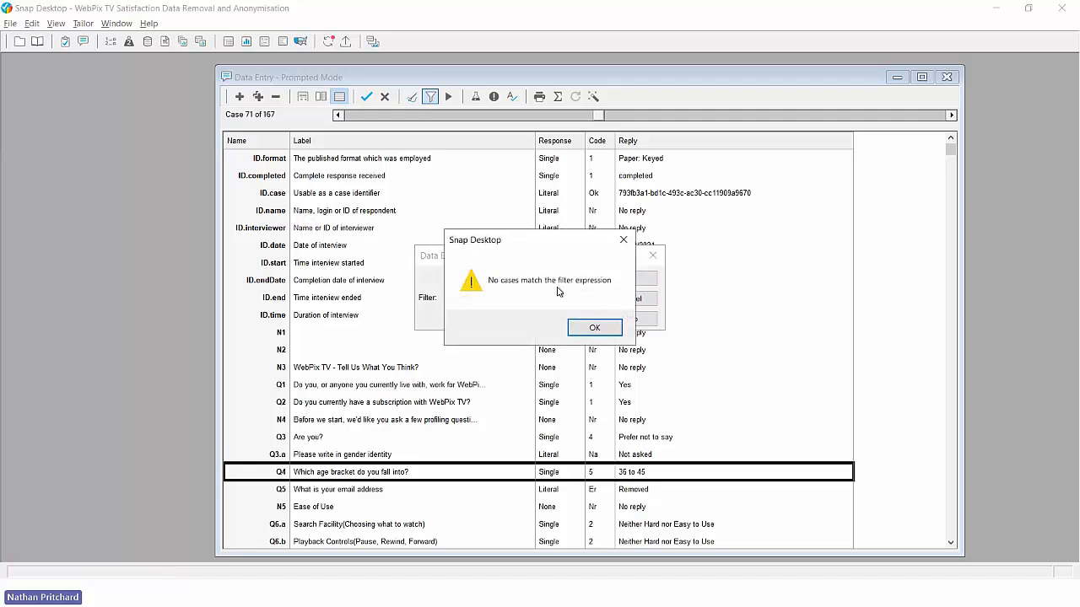
pyautogui.click(595, 329)
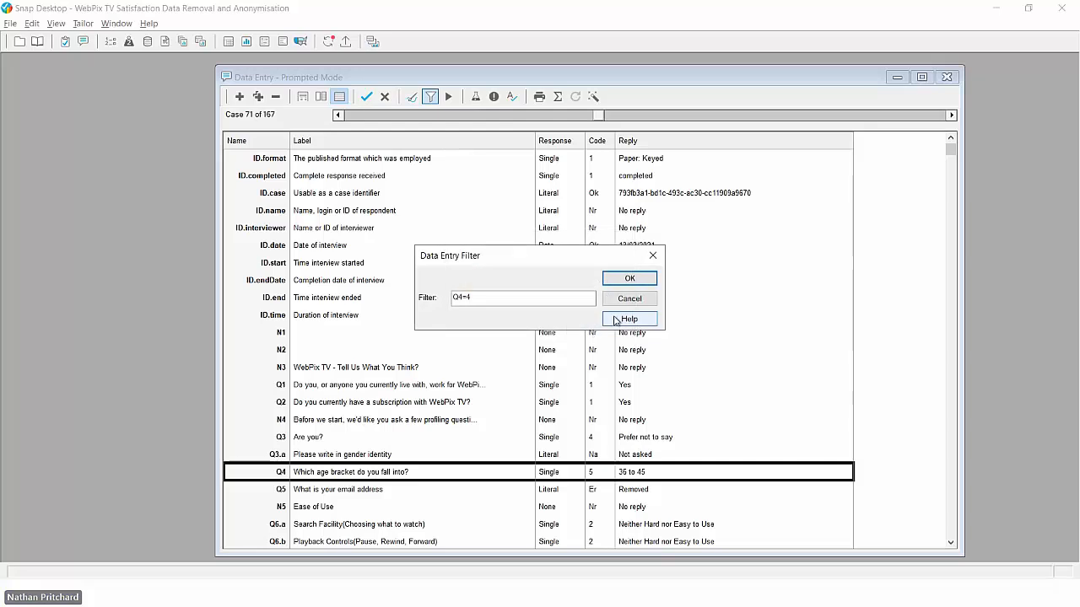
pyautogui.click(627, 302)
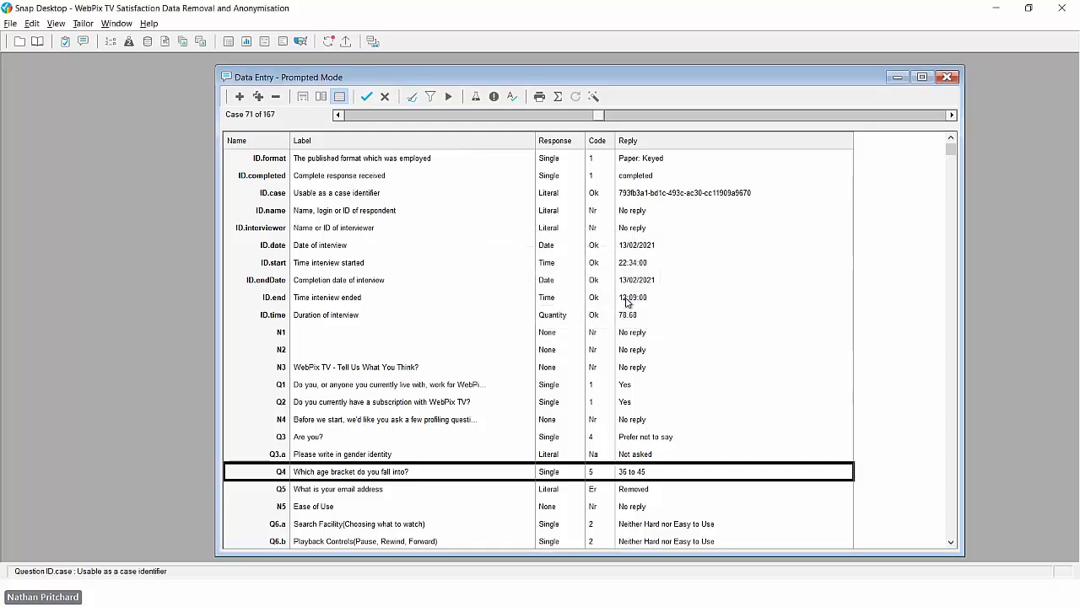